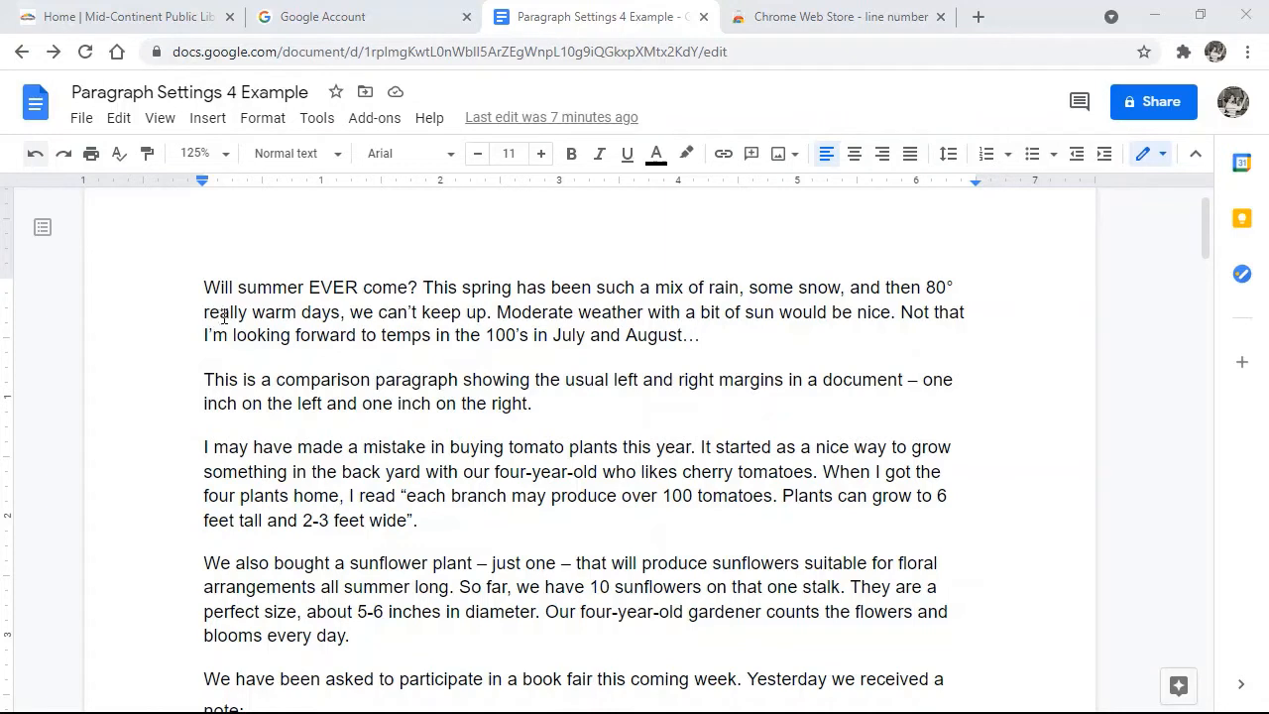
Try center, right and justified alignment on the first paragraph, ending back at left alignment
{"action": "left_click", "coordinate": [236, 286]}
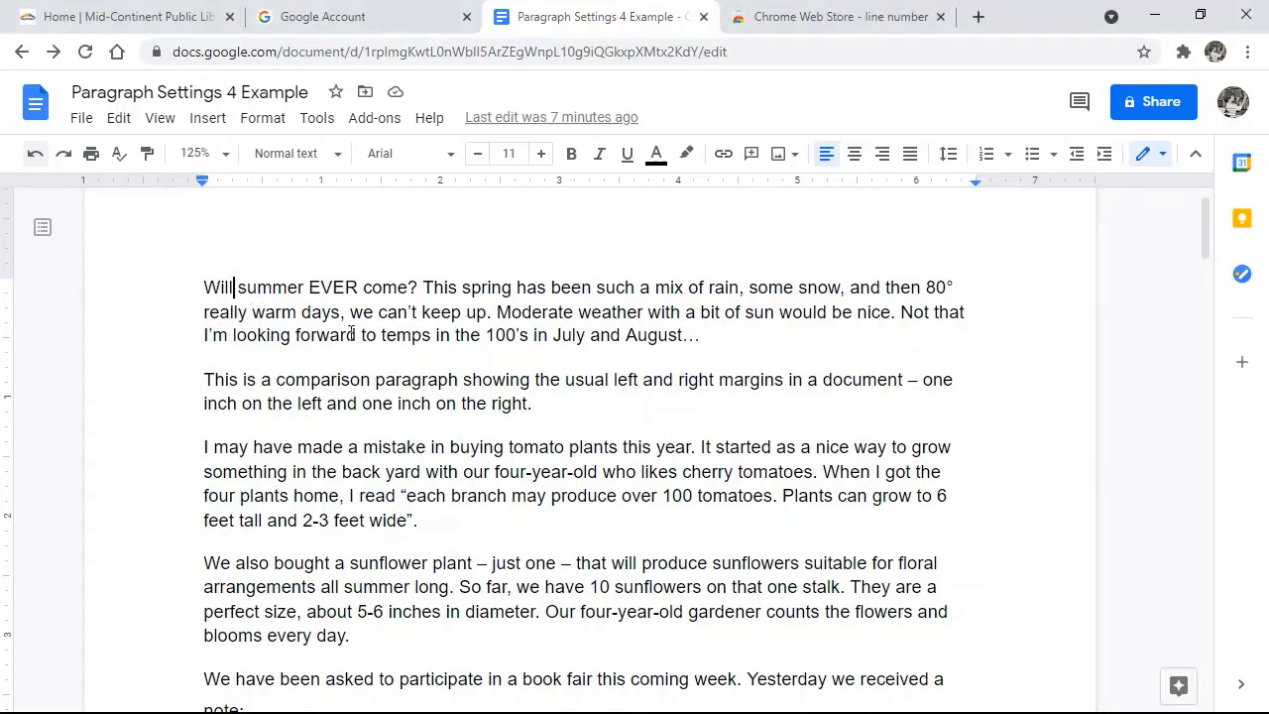
{"action": "left_click", "coordinate": [855, 159]}
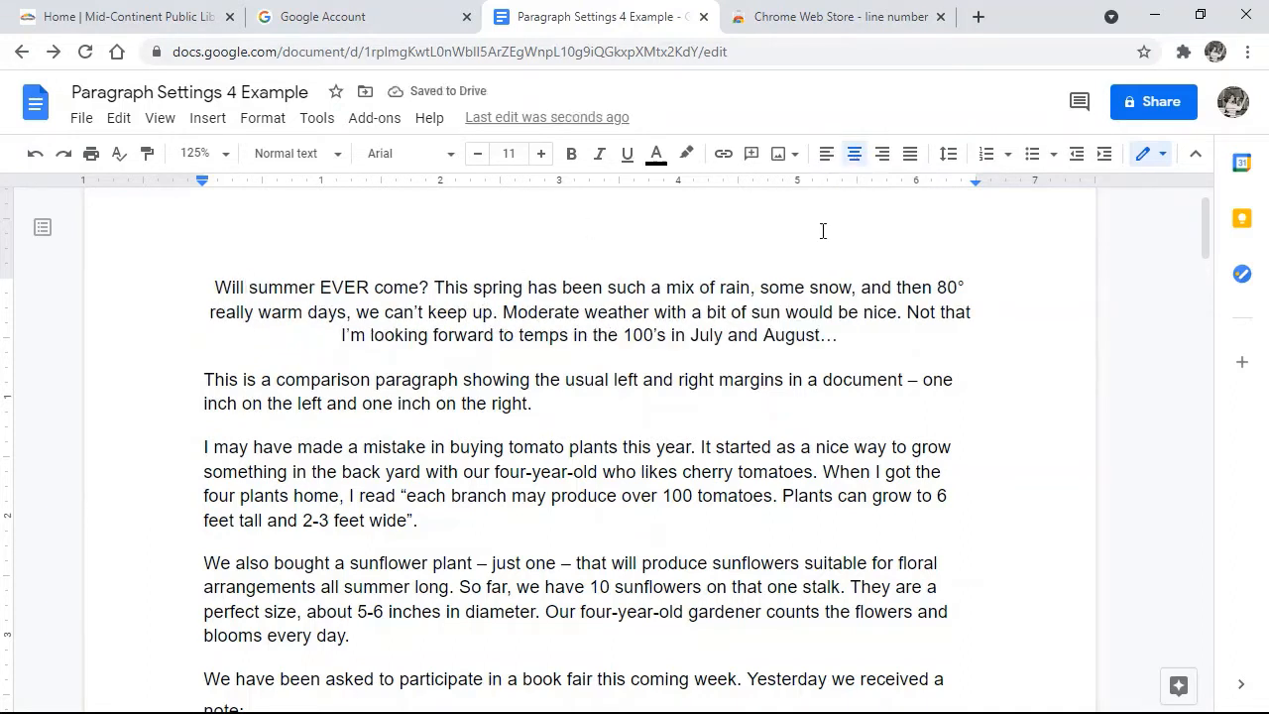
{"action": "left_click", "coordinate": [882, 156]}
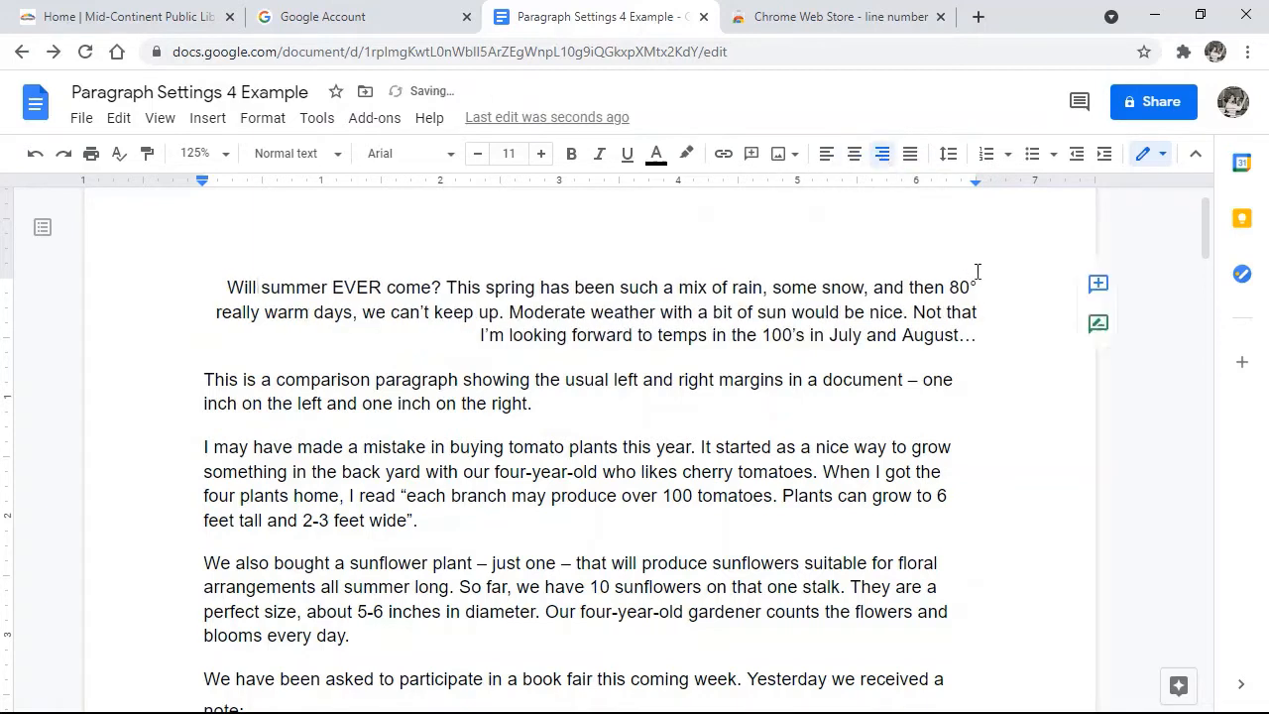
{"action": "left_click", "coordinate": [910, 158]}
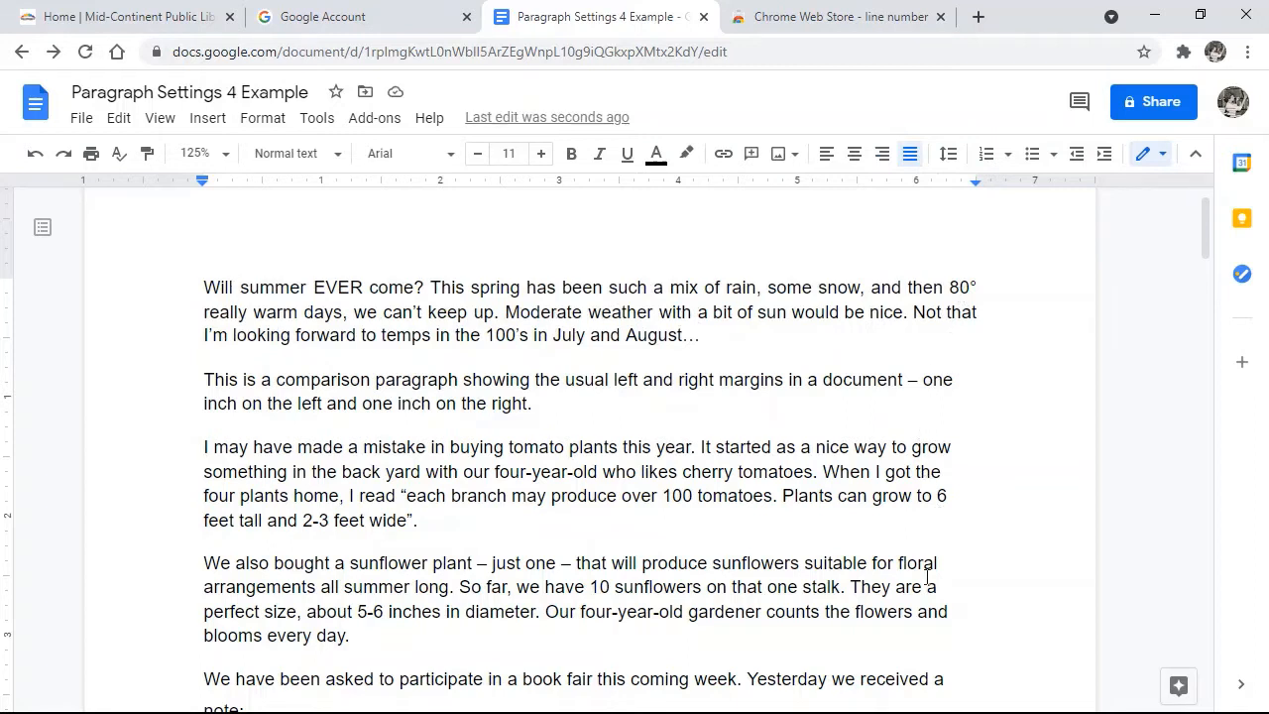
{"action": "left_click", "coordinate": [827, 156]}
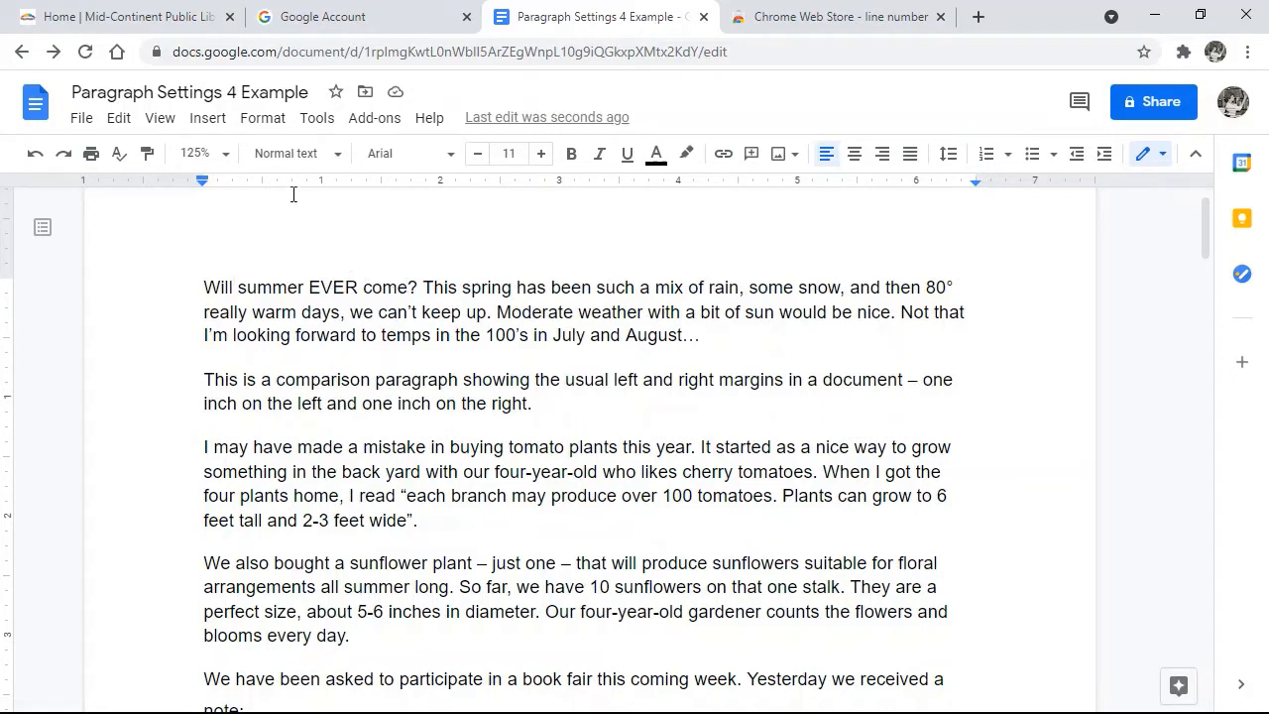
{"action": "left_click", "coordinate": [263, 120]}
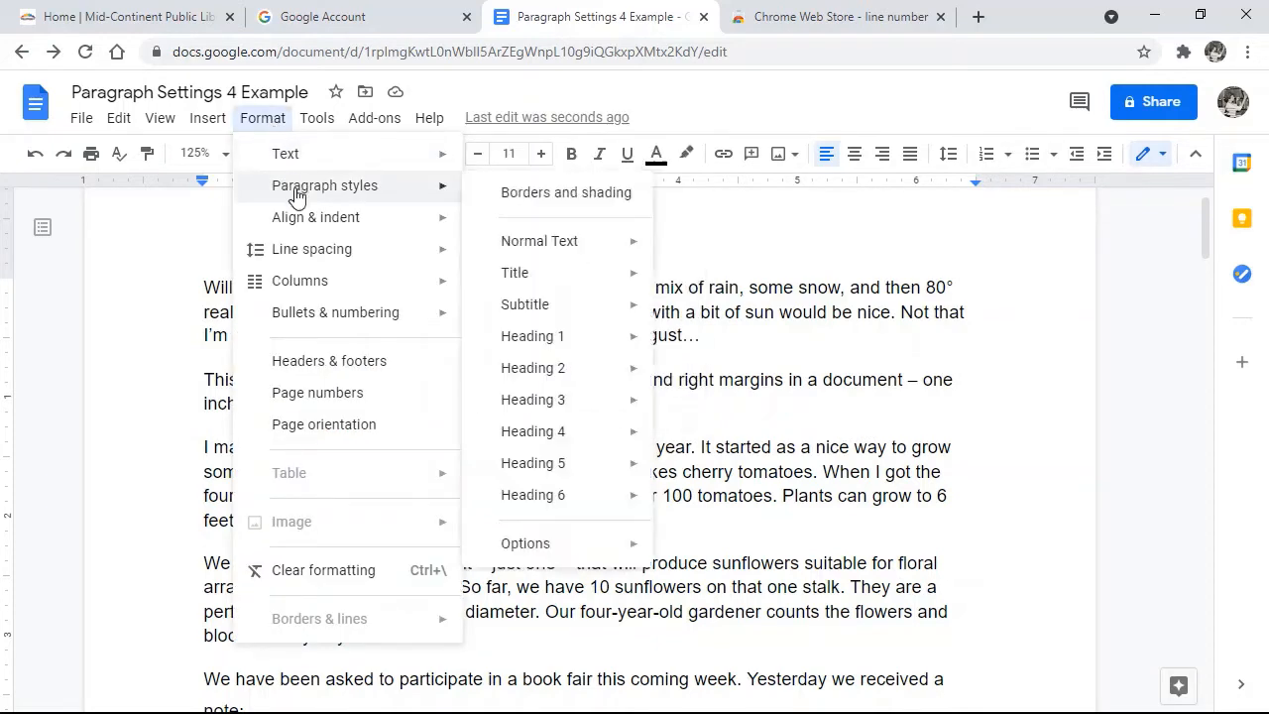
{"action": "mouse_move", "coordinate": [309, 227]}
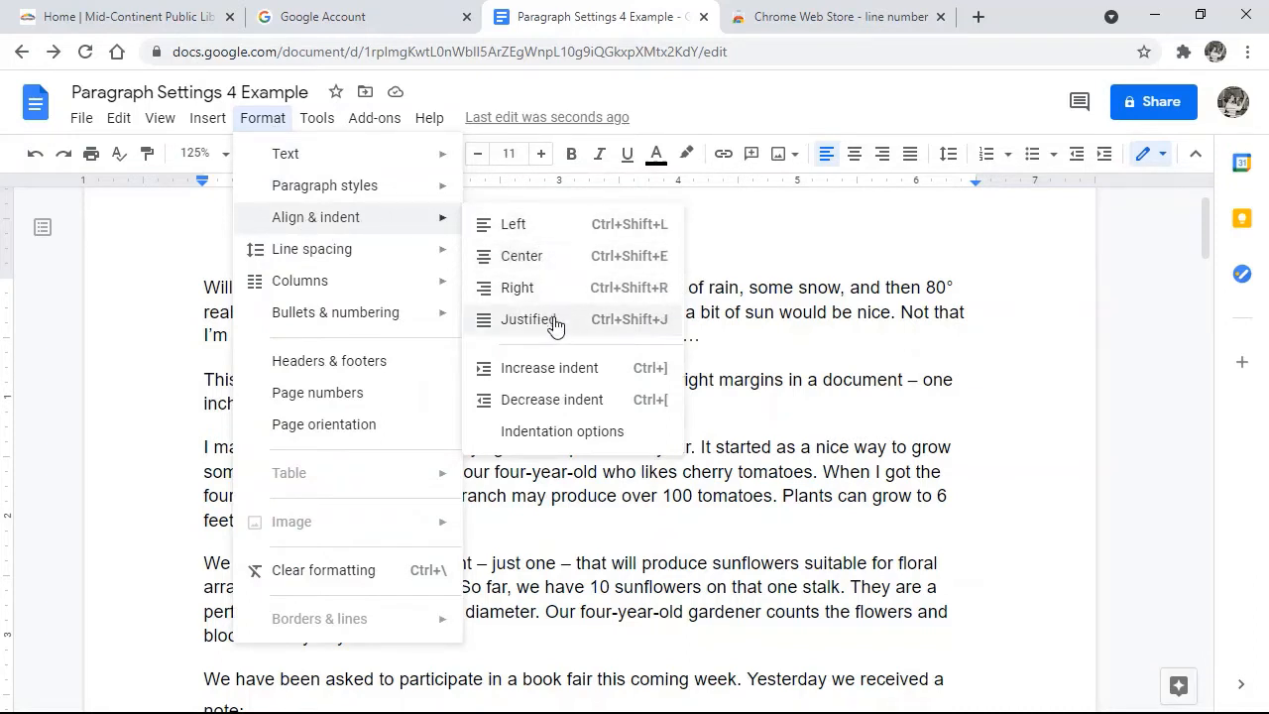
Increase the indent of the first paragraph by one level and undo it
{"action": "left_click", "coordinate": [228, 289]}
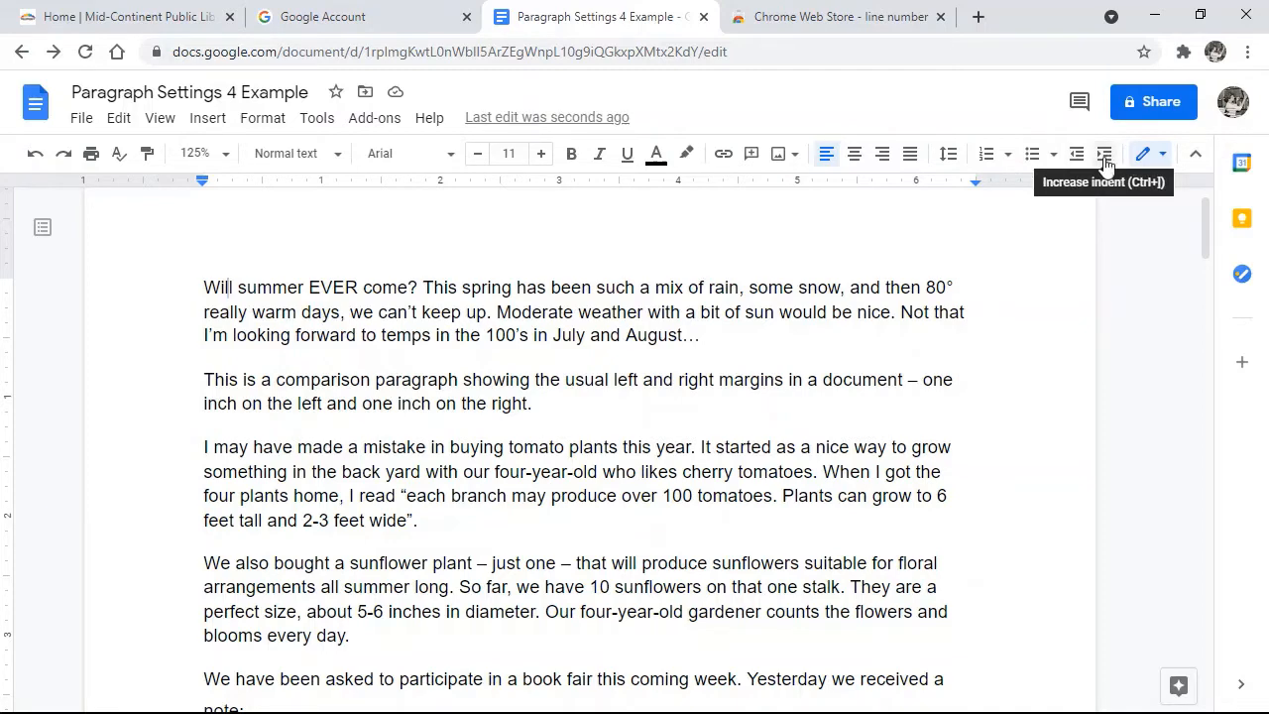
{"action": "left_click", "coordinate": [1106, 163]}
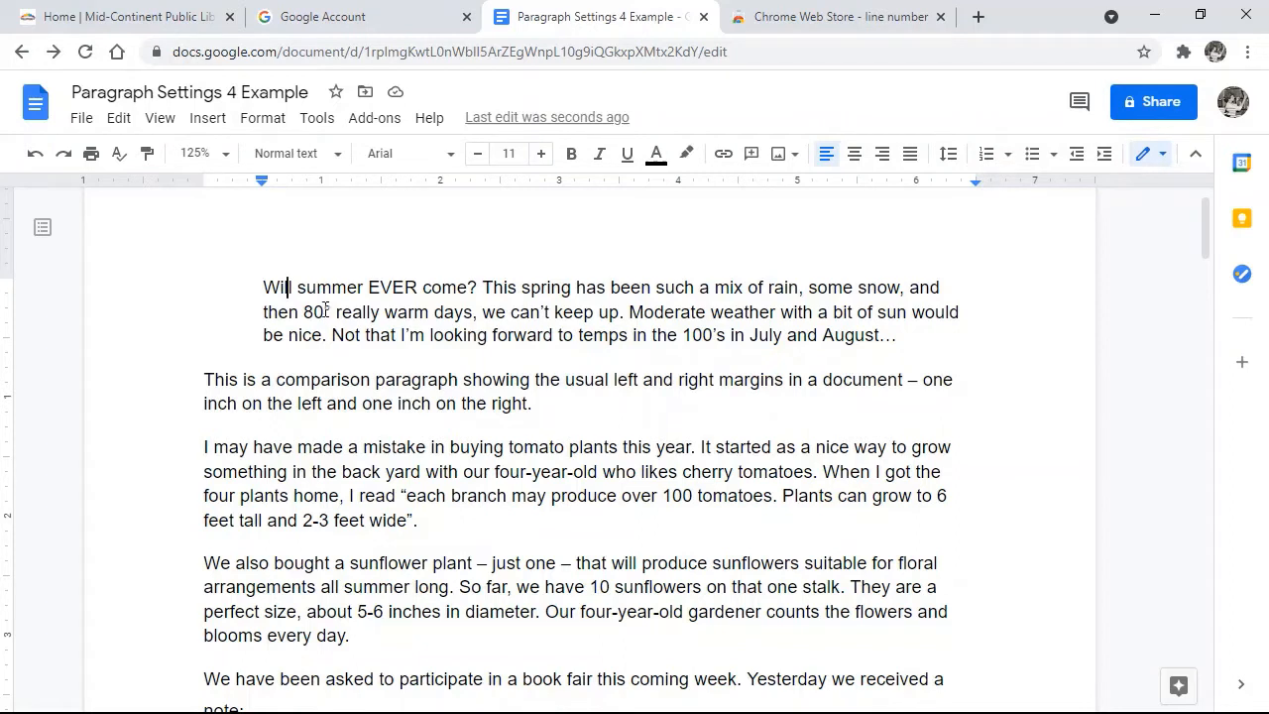
{"action": "left_click", "coordinate": [32, 156]}
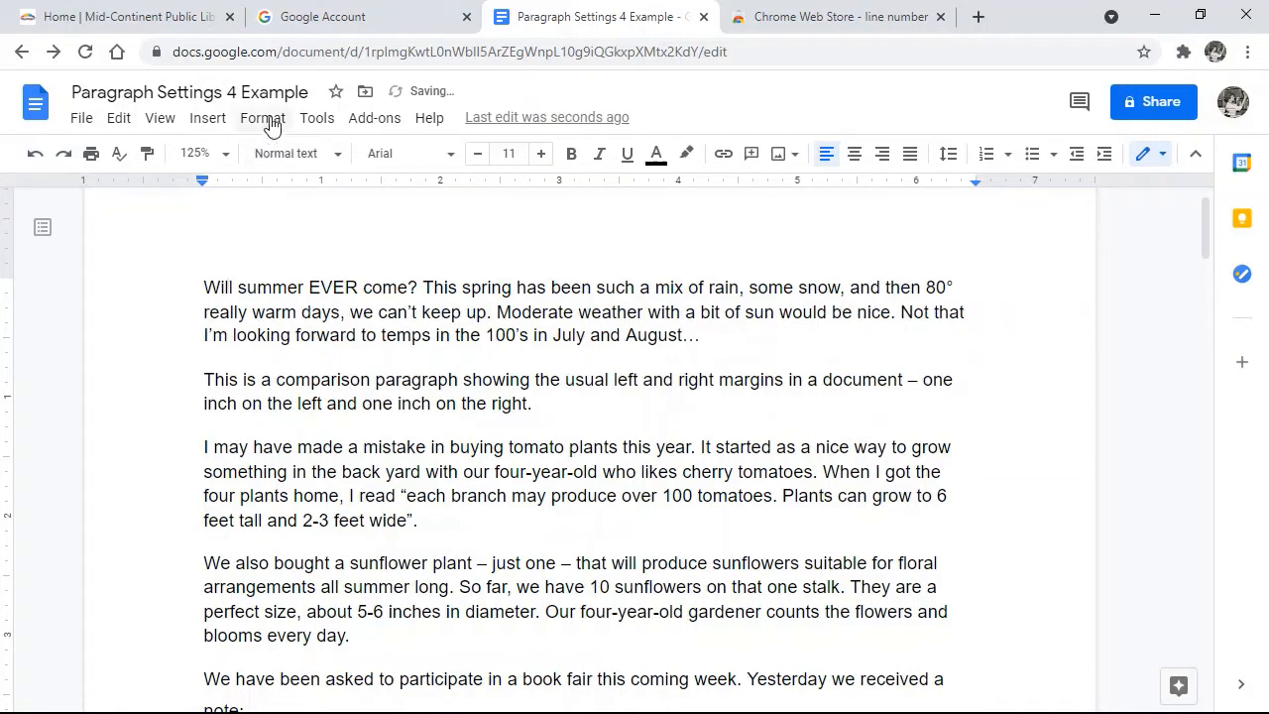
Set the first paragraph's left indentation to 0.25 inches in the indentation options
{"action": "left_click", "coordinate": [262, 119]}
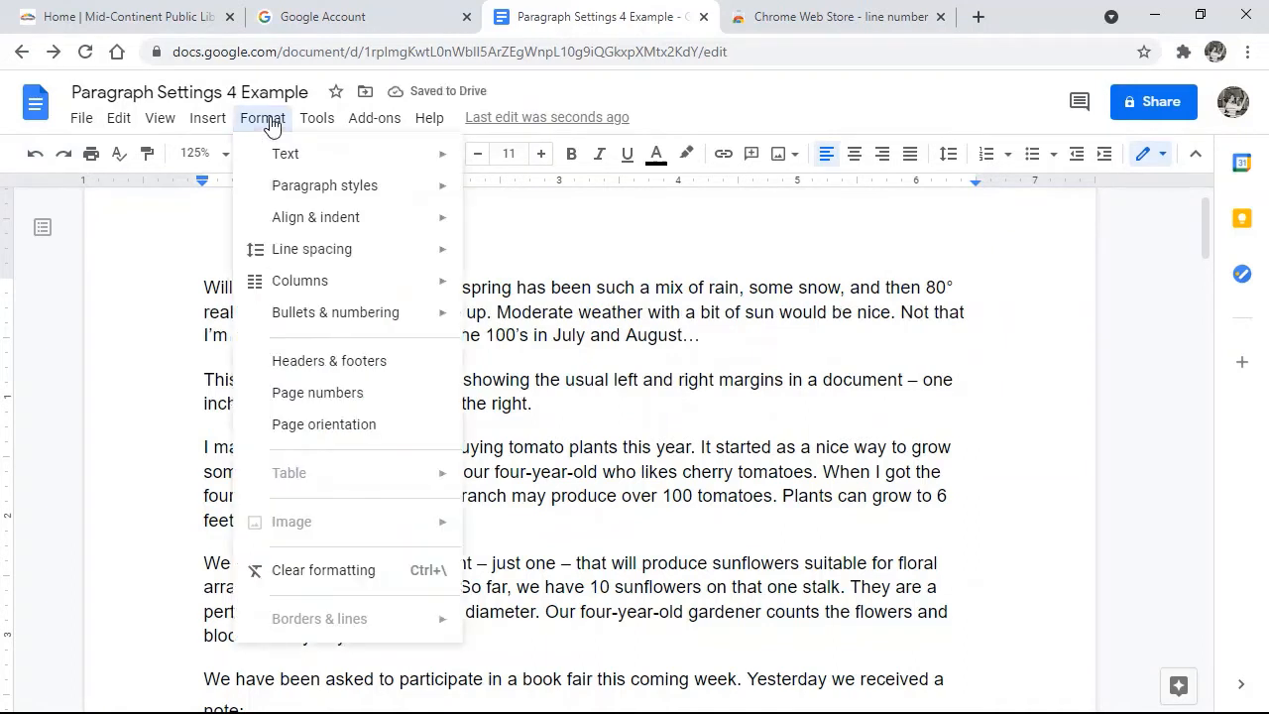
{"action": "mouse_move", "coordinate": [308, 223]}
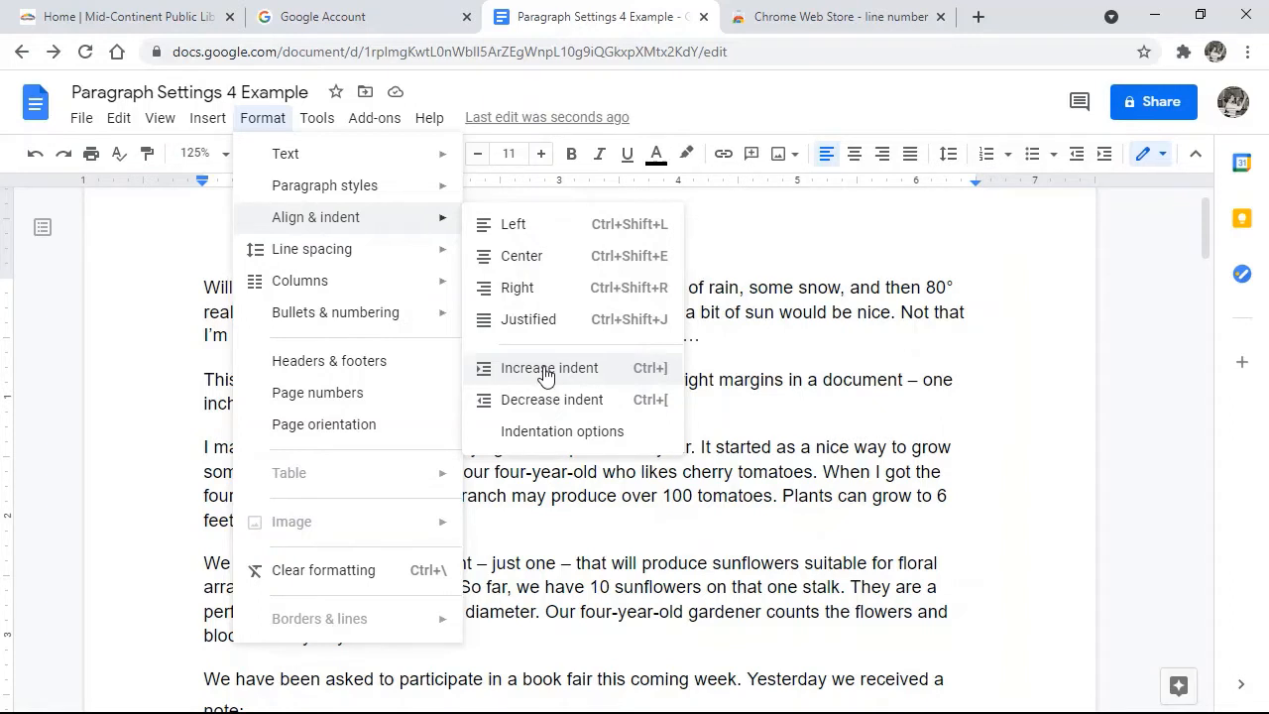
{"action": "left_click", "coordinate": [569, 436]}
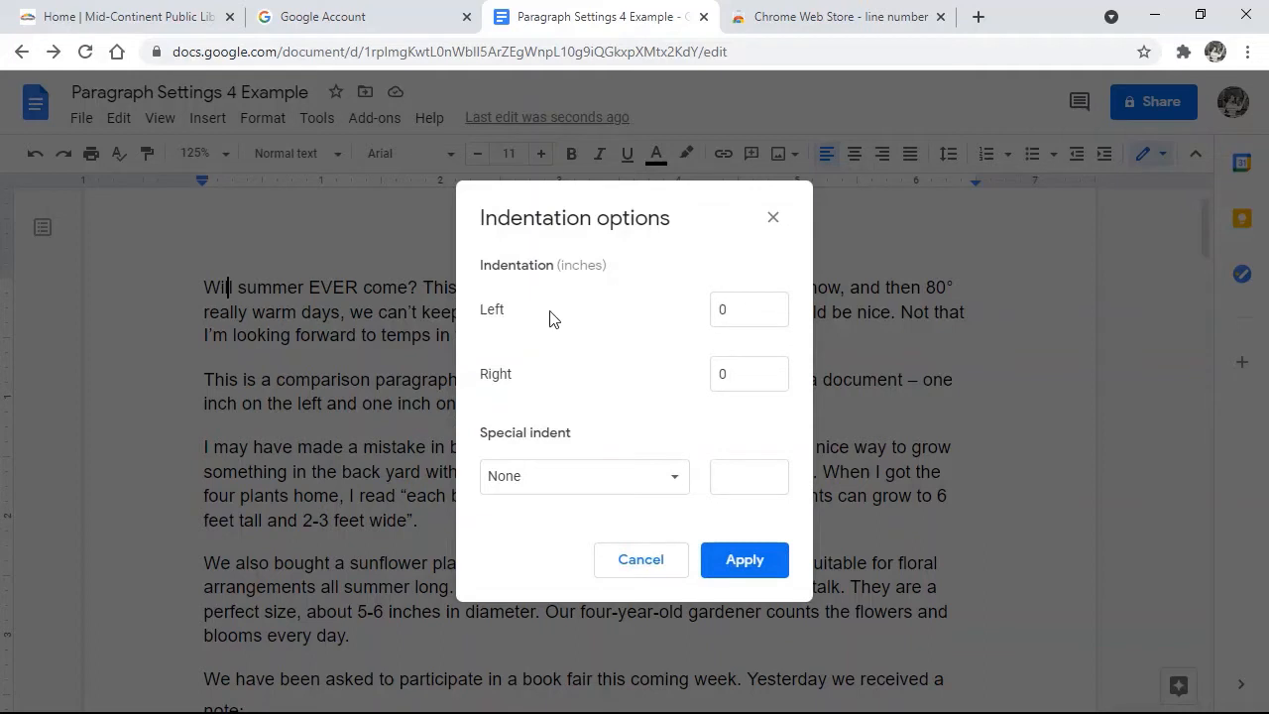
{"action": "left_click", "coordinate": [737, 312]}
{"action": "double_click", "coordinate": [738, 312]}
{"action": "type", "text": ".25"}
{"action": "left_click", "coordinate": [746, 561]}
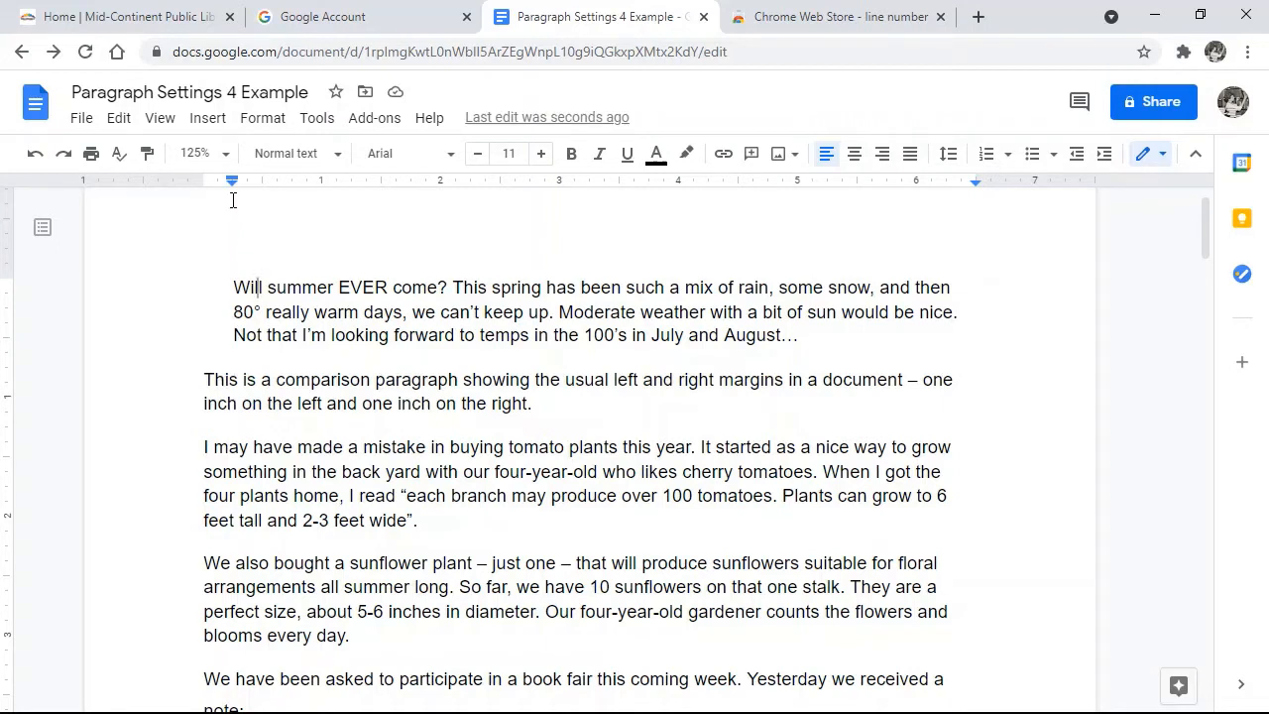
Set the first paragraph's left indentation to 0.75 inches
{"action": "left_click", "coordinate": [262, 120]}
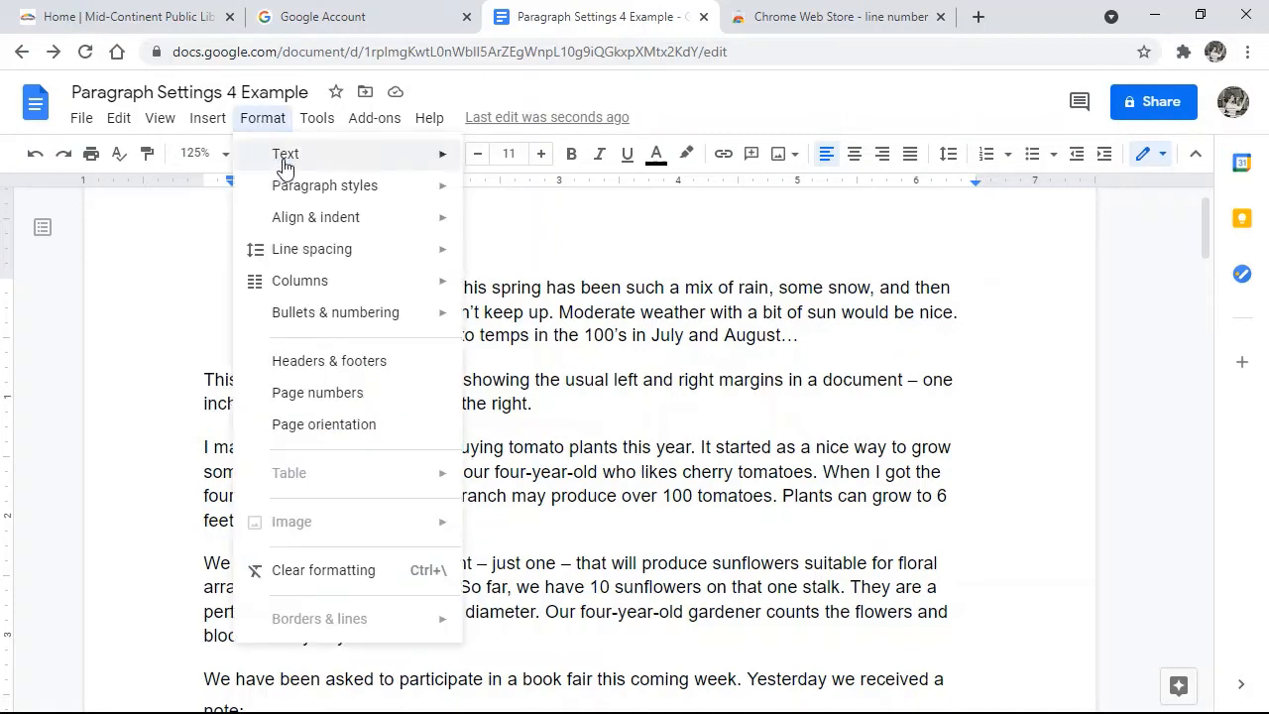
{"action": "mouse_move", "coordinate": [303, 223]}
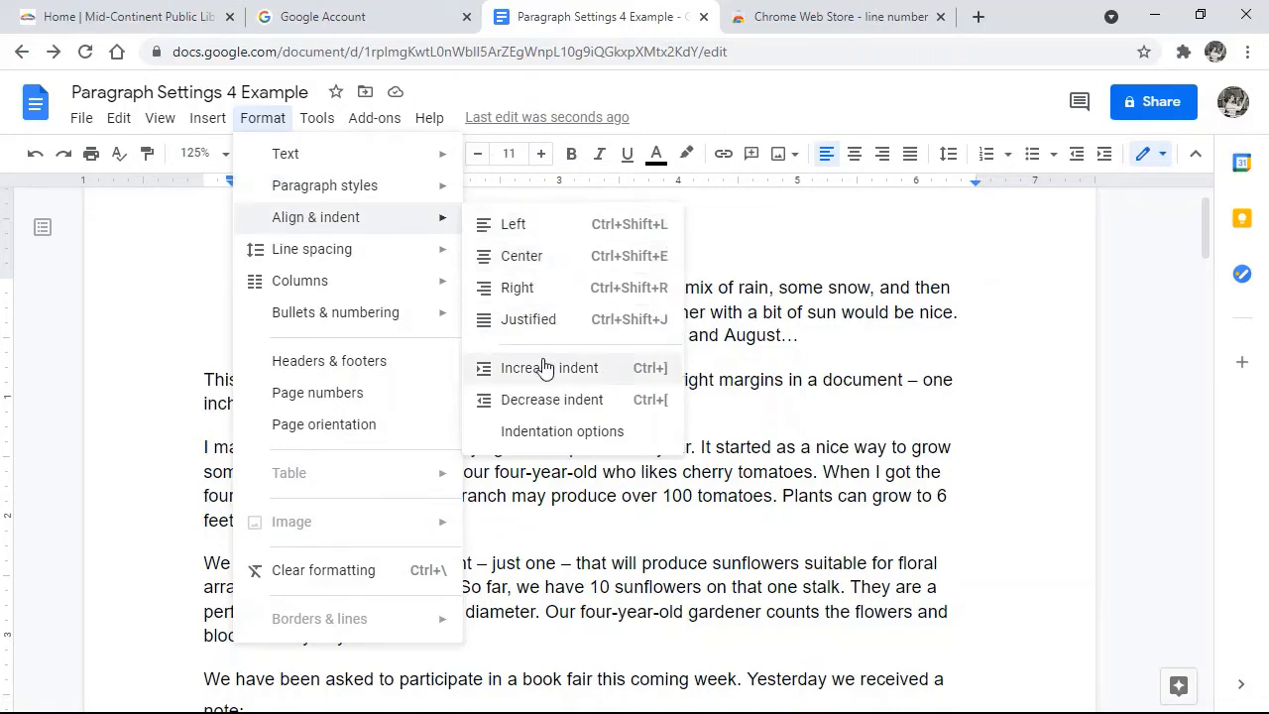
{"action": "left_click", "coordinate": [548, 434]}
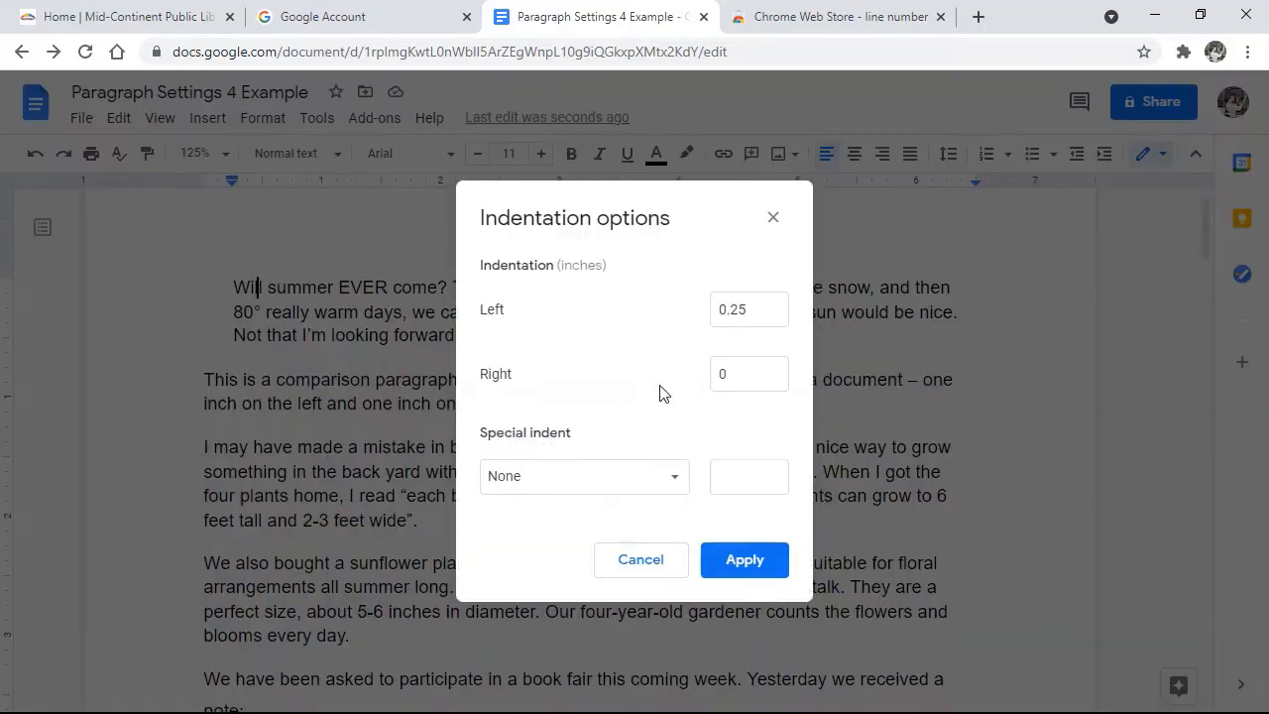
{"action": "left_click", "coordinate": [741, 316]}
{"action": "key", "text": "BackSpace"}
{"action": "type", "text": "7"}
{"action": "left_click", "coordinate": [762, 563]}
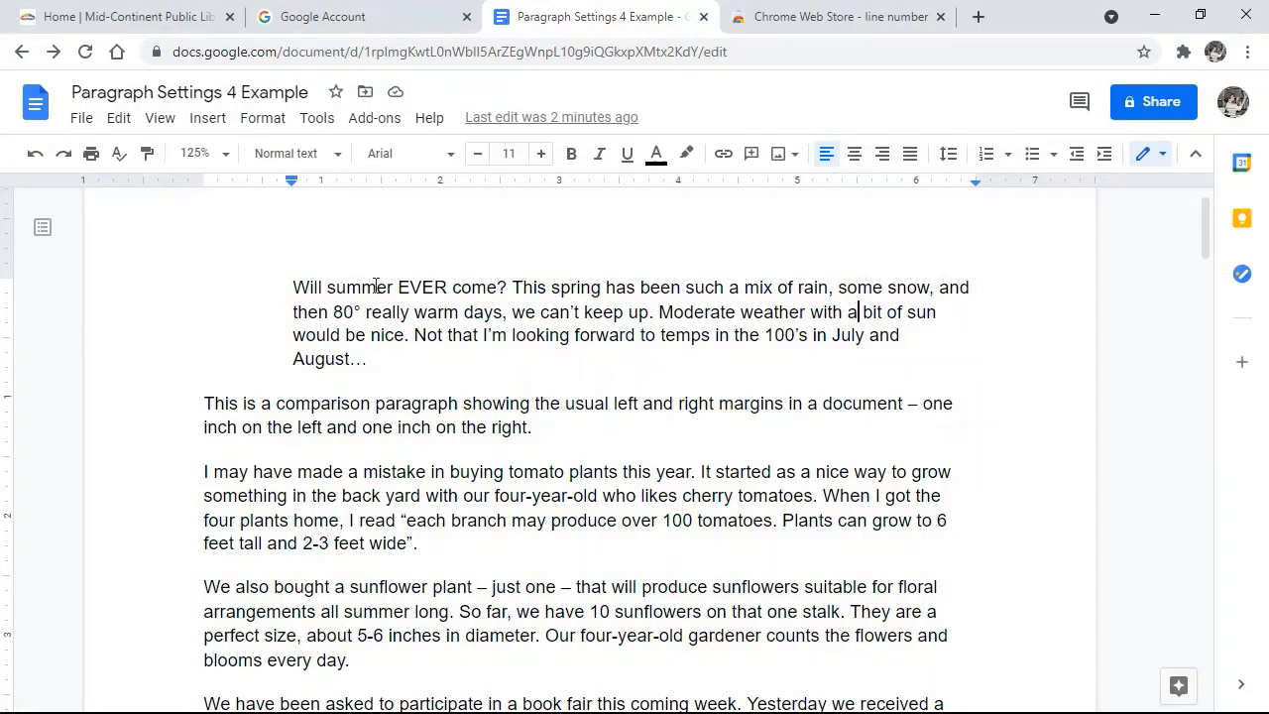
Set the right indentation of the first paragraph to 0.5 inches
{"action": "left_click", "coordinate": [275, 123]}
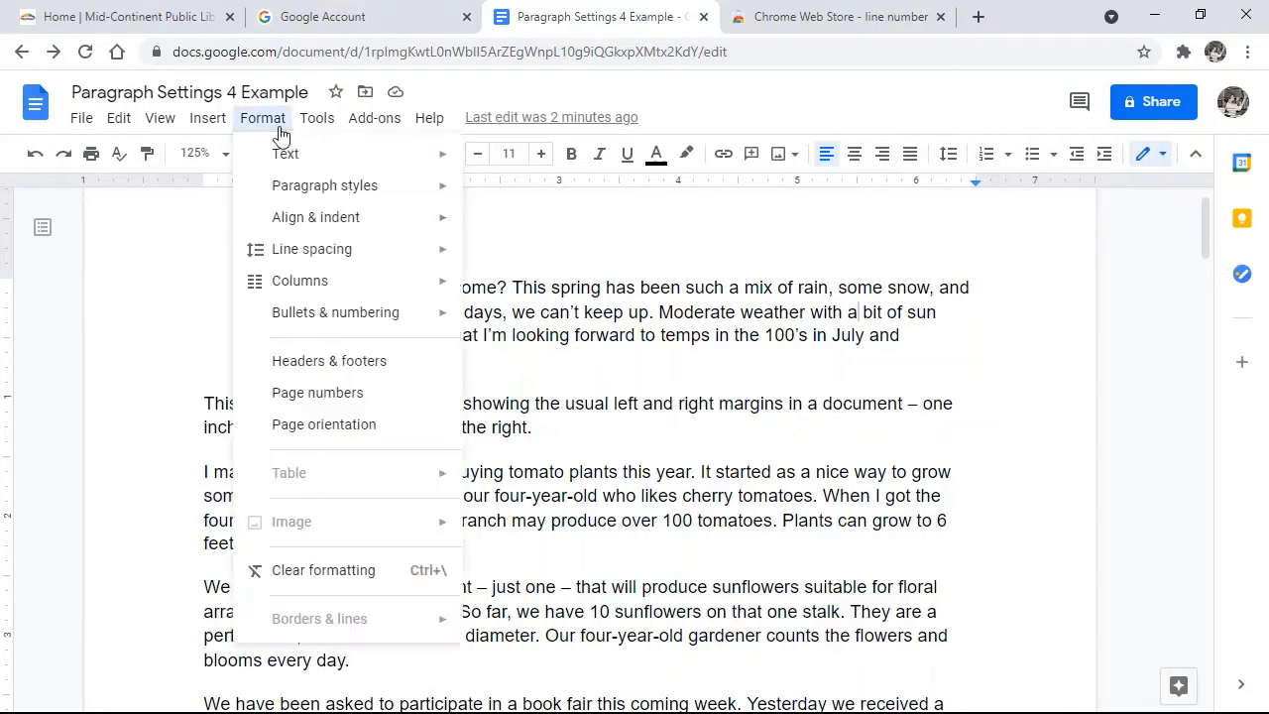
{"action": "mouse_move", "coordinate": [313, 220]}
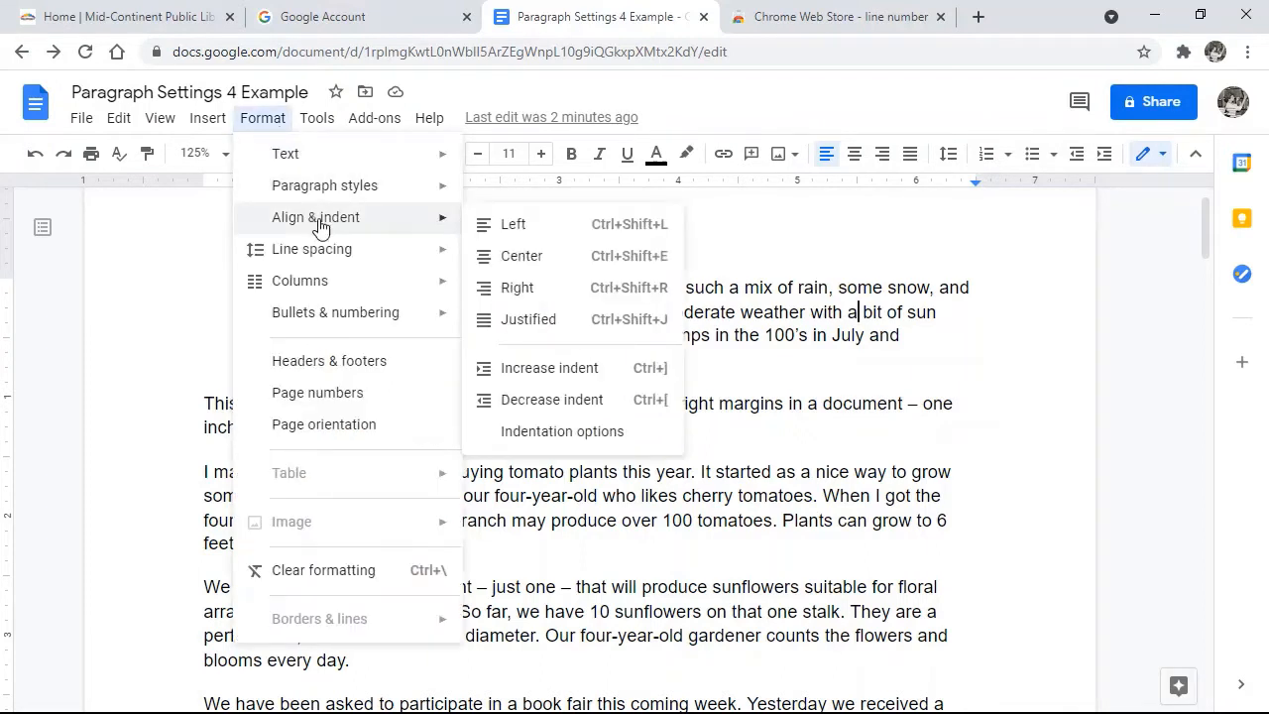
{"action": "left_click", "coordinate": [574, 433]}
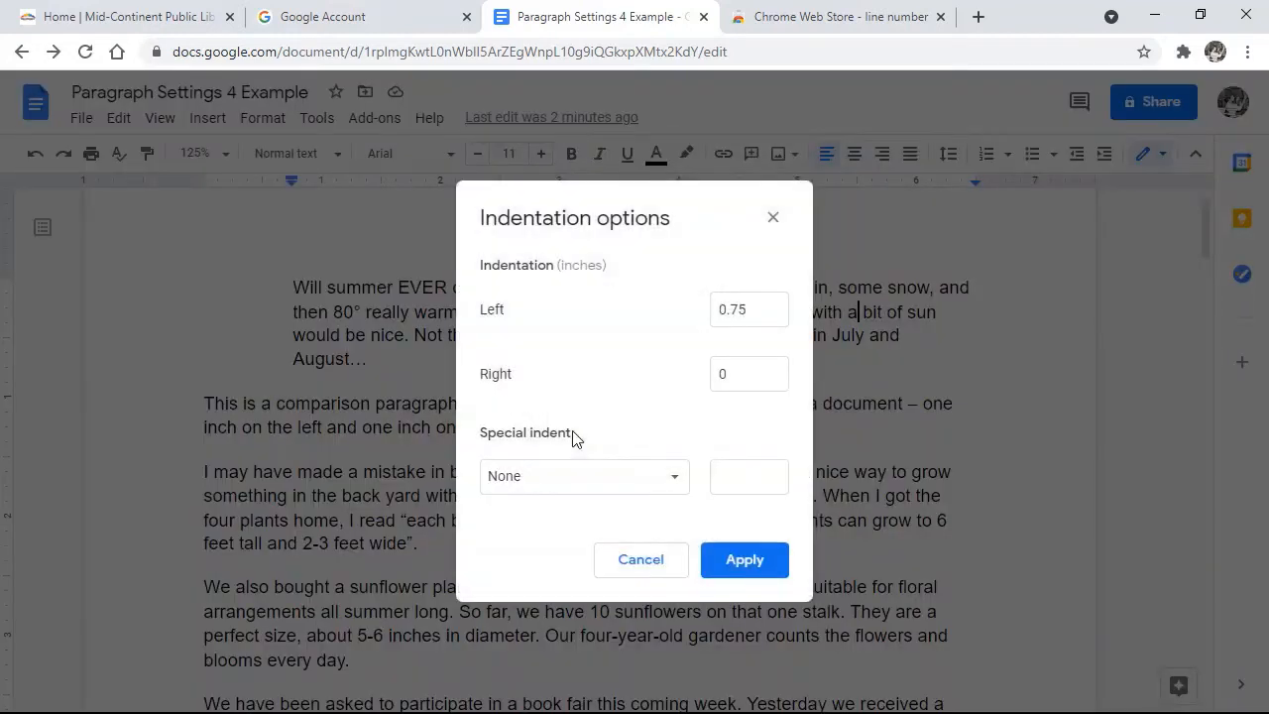
{"action": "left_click", "coordinate": [724, 373]}
{"action": "left_click_drag", "start_coordinate": [725, 373], "coordinate": [719, 373]}
{"action": "type", "text": ".5"}
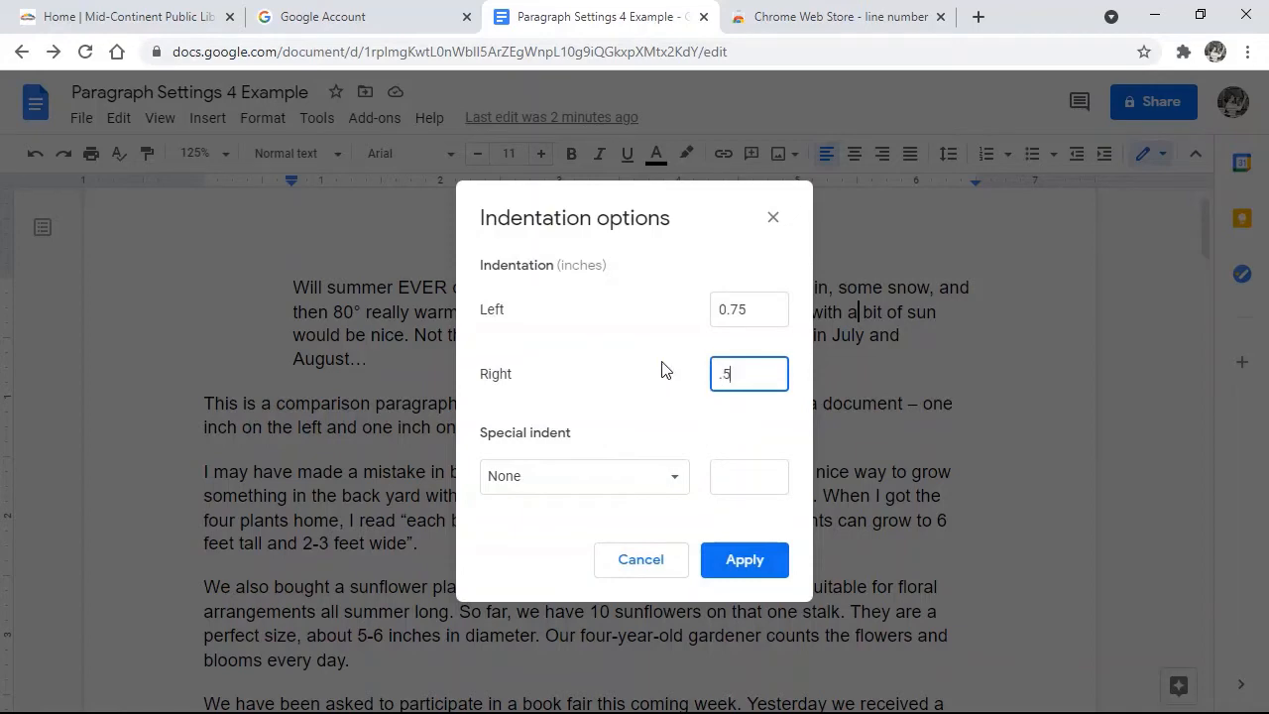
{"action": "left_click", "coordinate": [746, 570]}
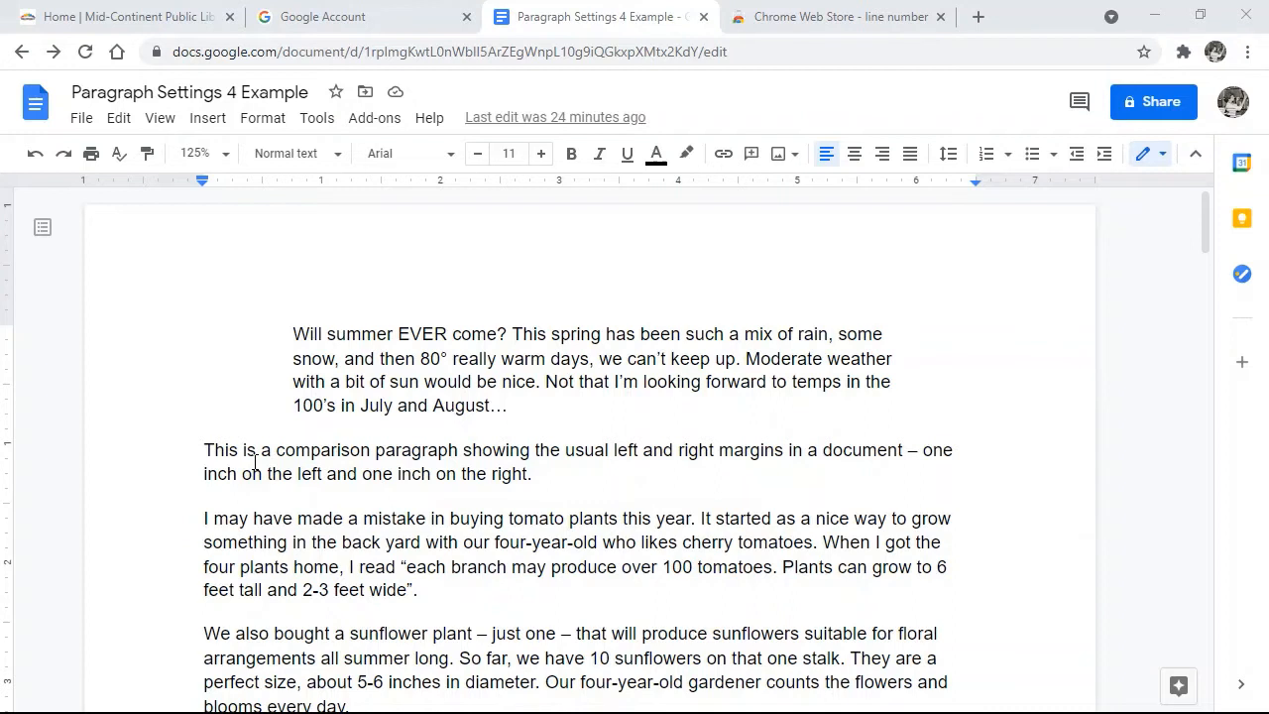
Apply a first line special indent of 0.5 inches to the comparison paragraph about margins
{"action": "left_click", "coordinate": [255, 460]}
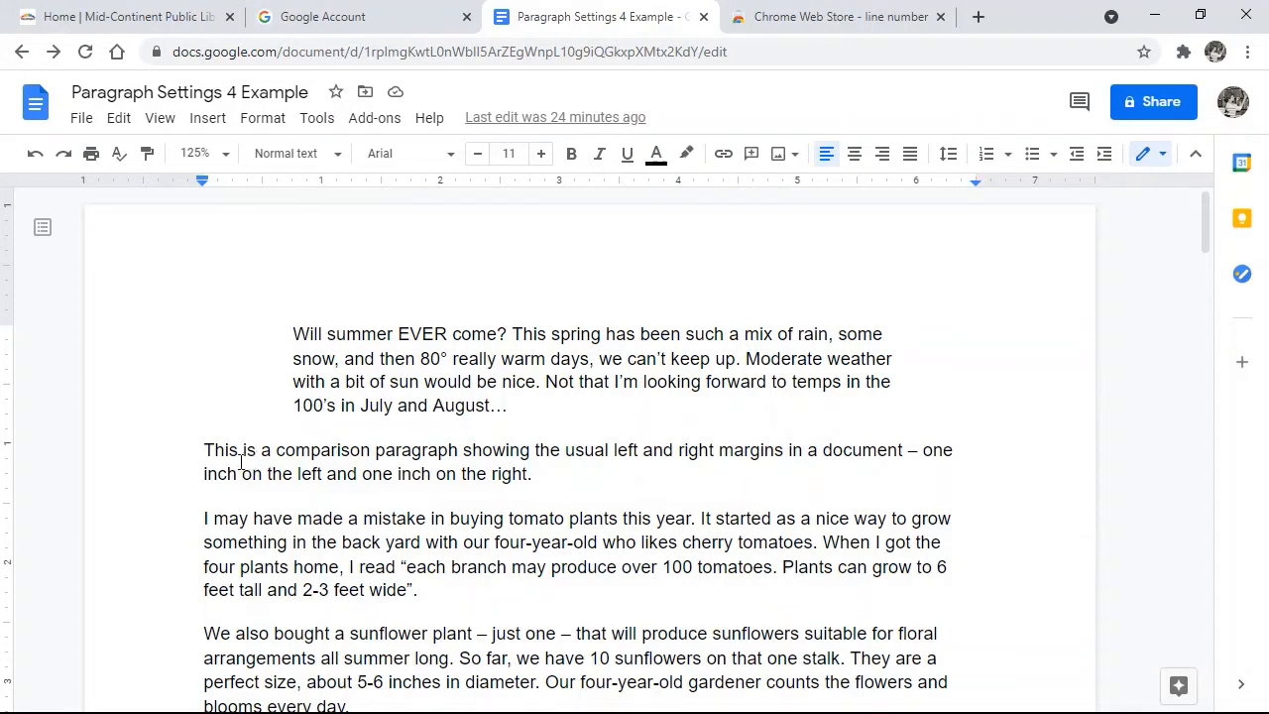
{"action": "left_click", "coordinate": [269, 127]}
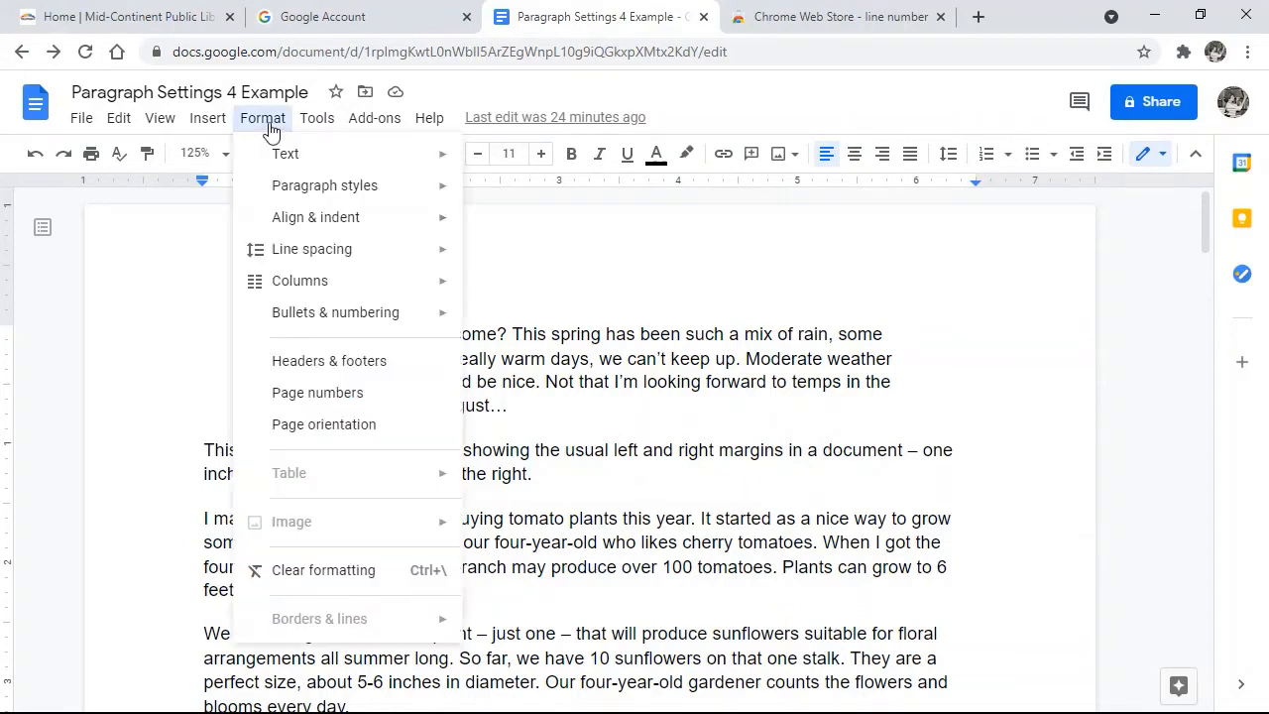
{"action": "mouse_move", "coordinate": [302, 229]}
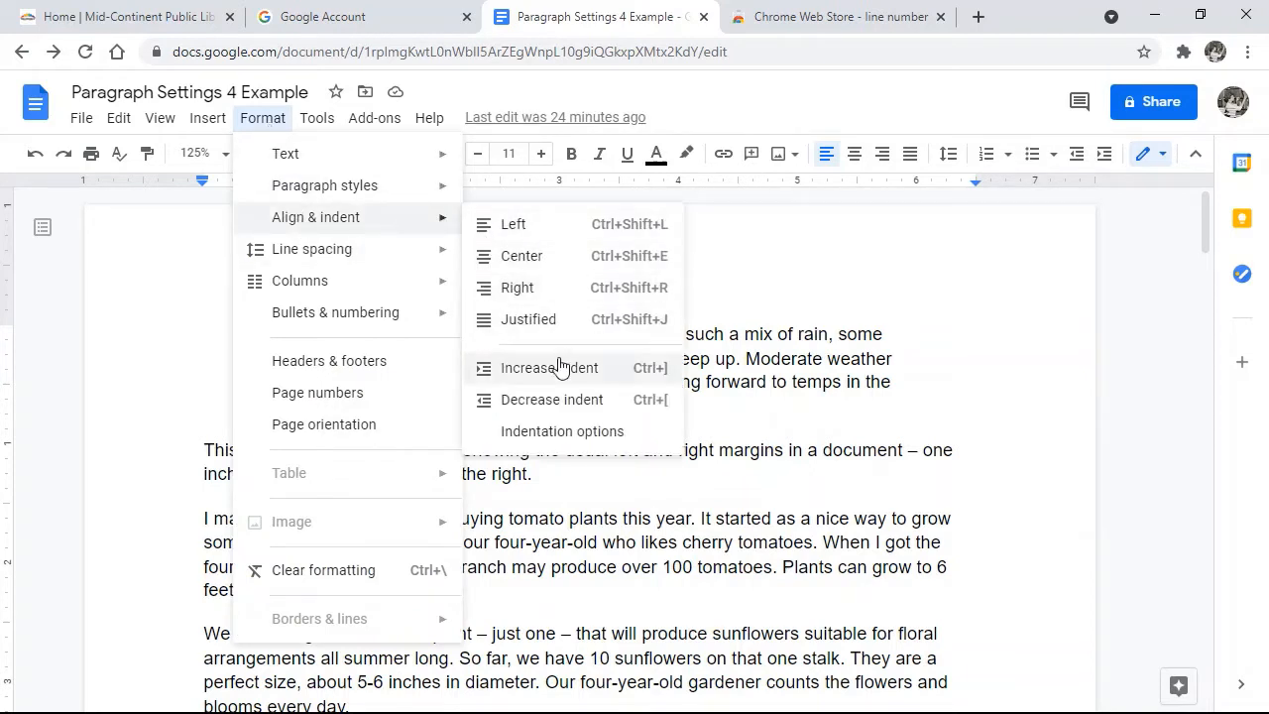
{"action": "left_click", "coordinate": [551, 436]}
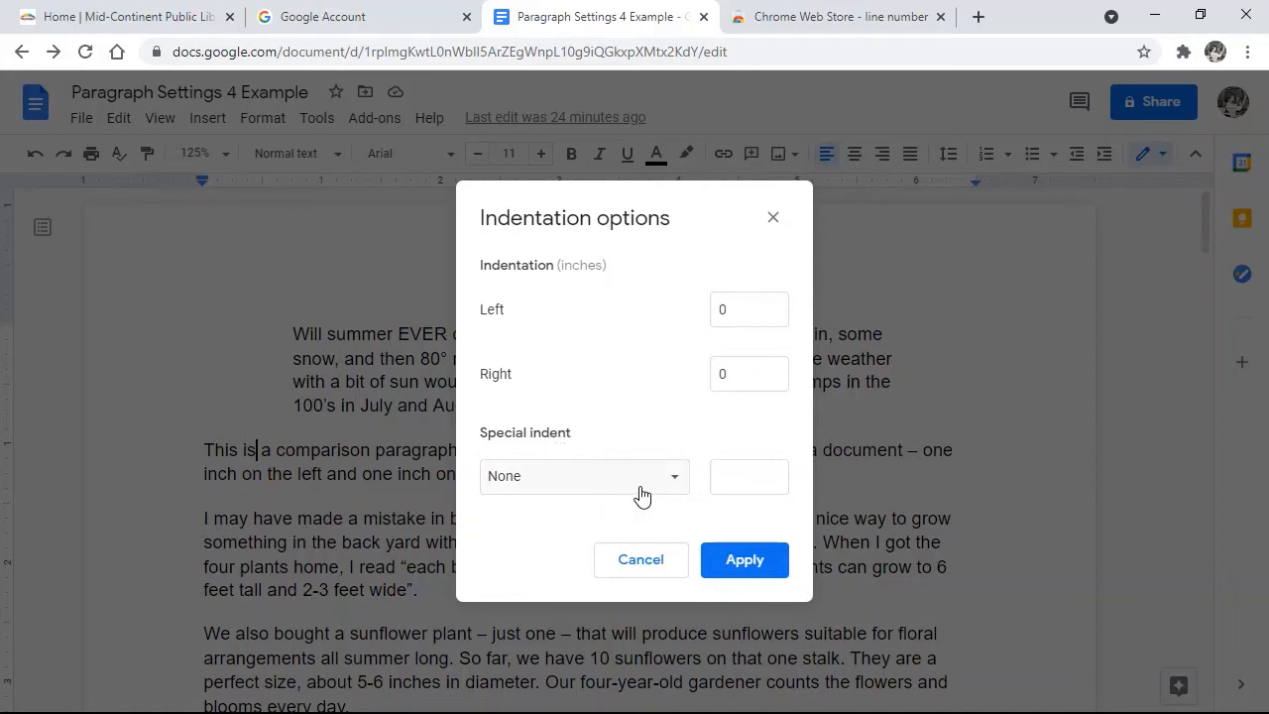
{"action": "left_click", "coordinate": [675, 485]}
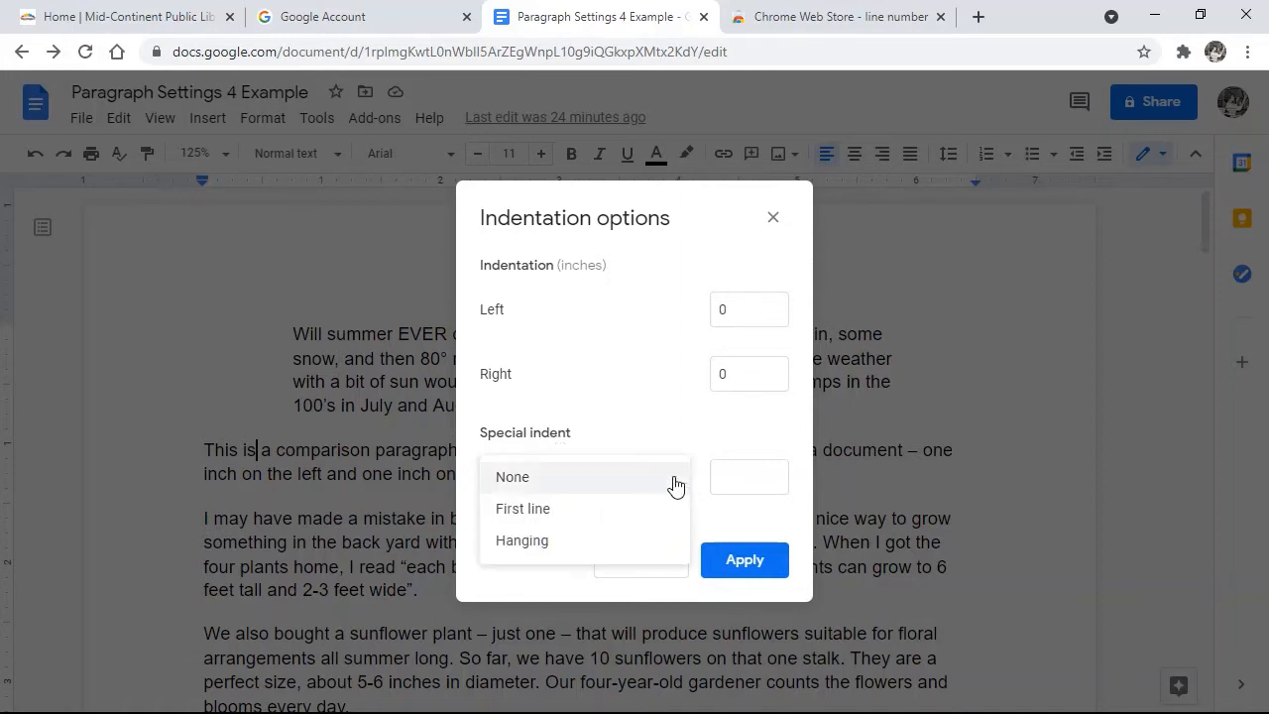
{"action": "left_click", "coordinate": [560, 512]}
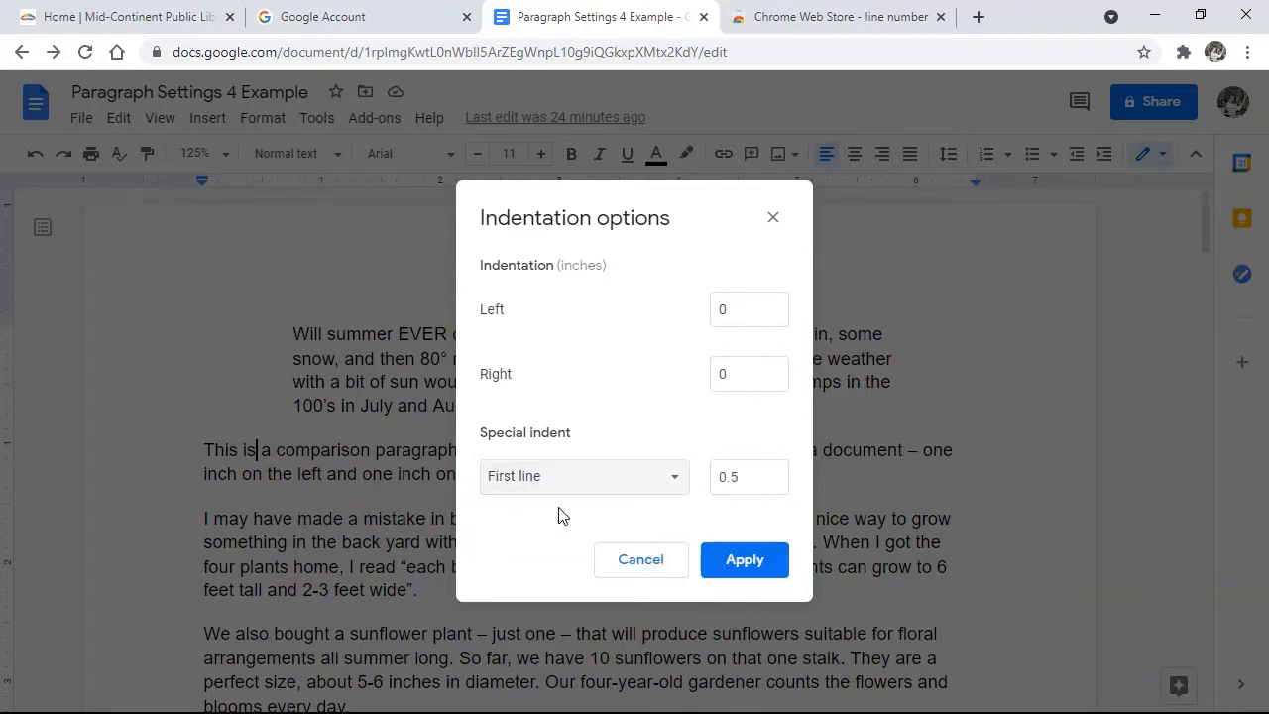
{"action": "left_click", "coordinate": [743, 560]}
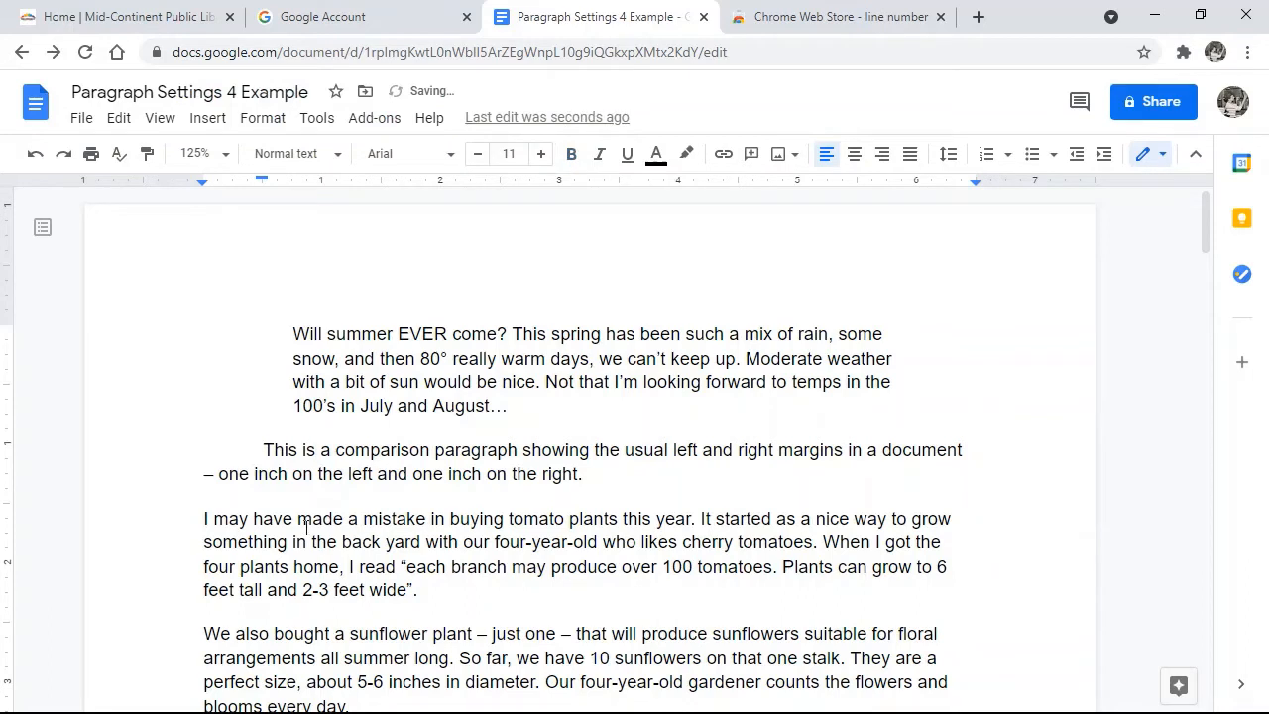
Apply a first line special indent of 0.5 inches to the tomato plants and sunflower paragraphs together
{"action": "left_click_drag", "start_coordinate": [1201, 230], "coordinate": [1185, 257]}
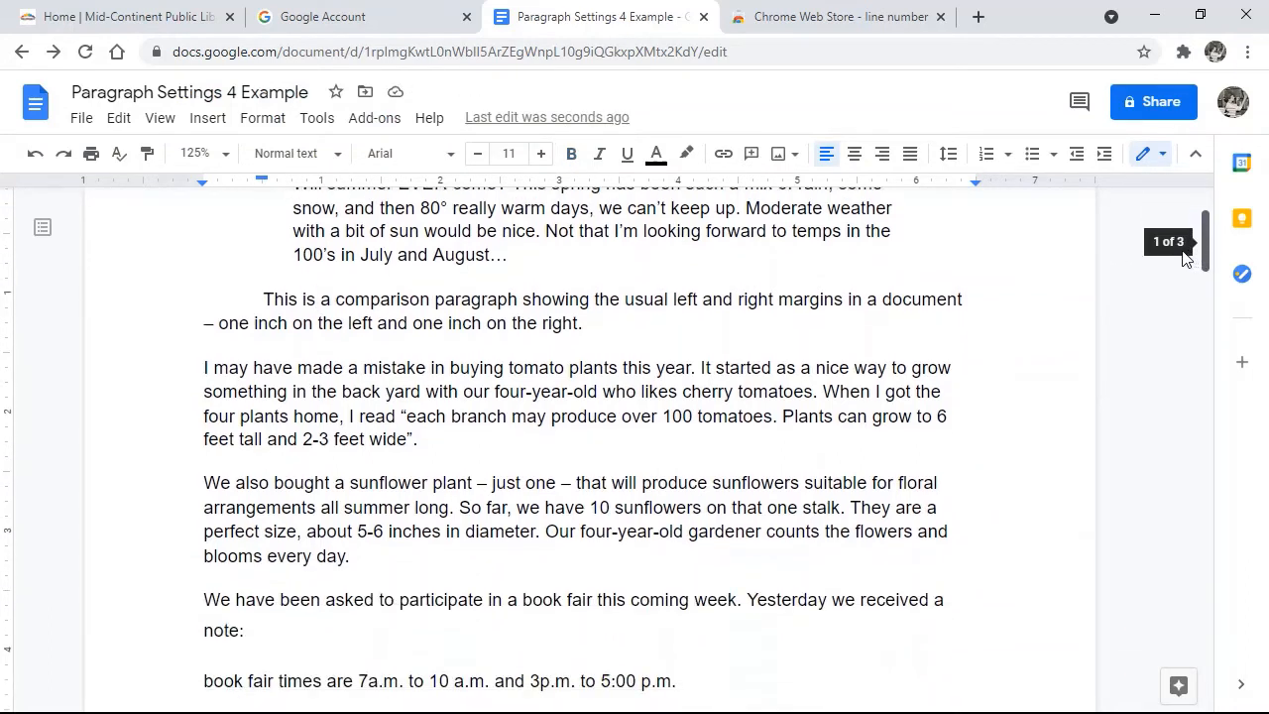
{"action": "left_click_drag", "start_coordinate": [206, 368], "coordinate": [511, 567]}
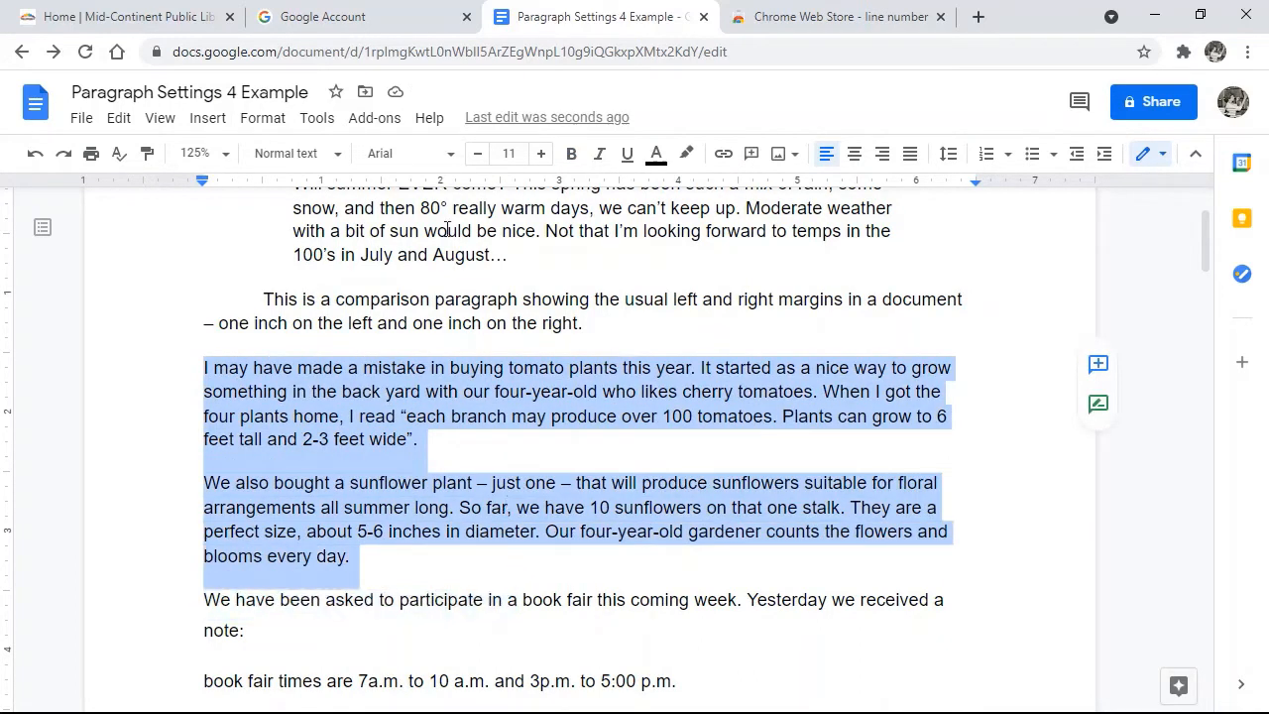
{"action": "left_click", "coordinate": [259, 119]}
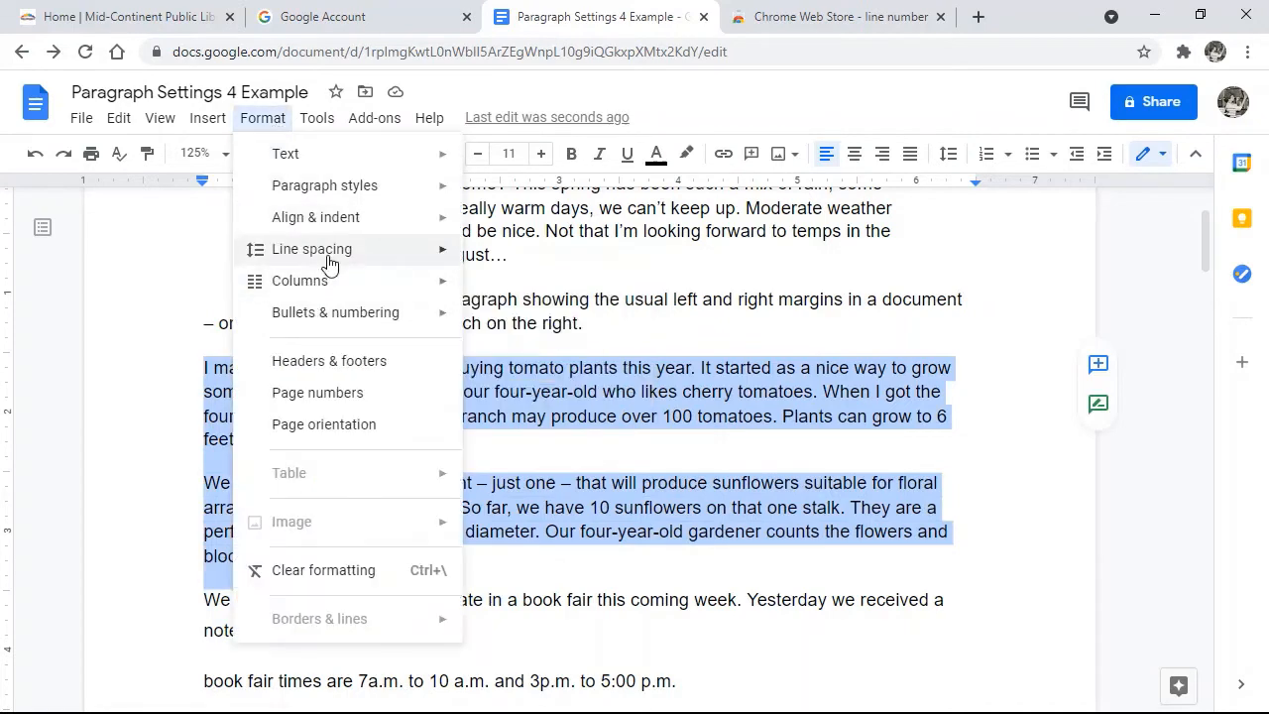
{"action": "mouse_move", "coordinate": [340, 220]}
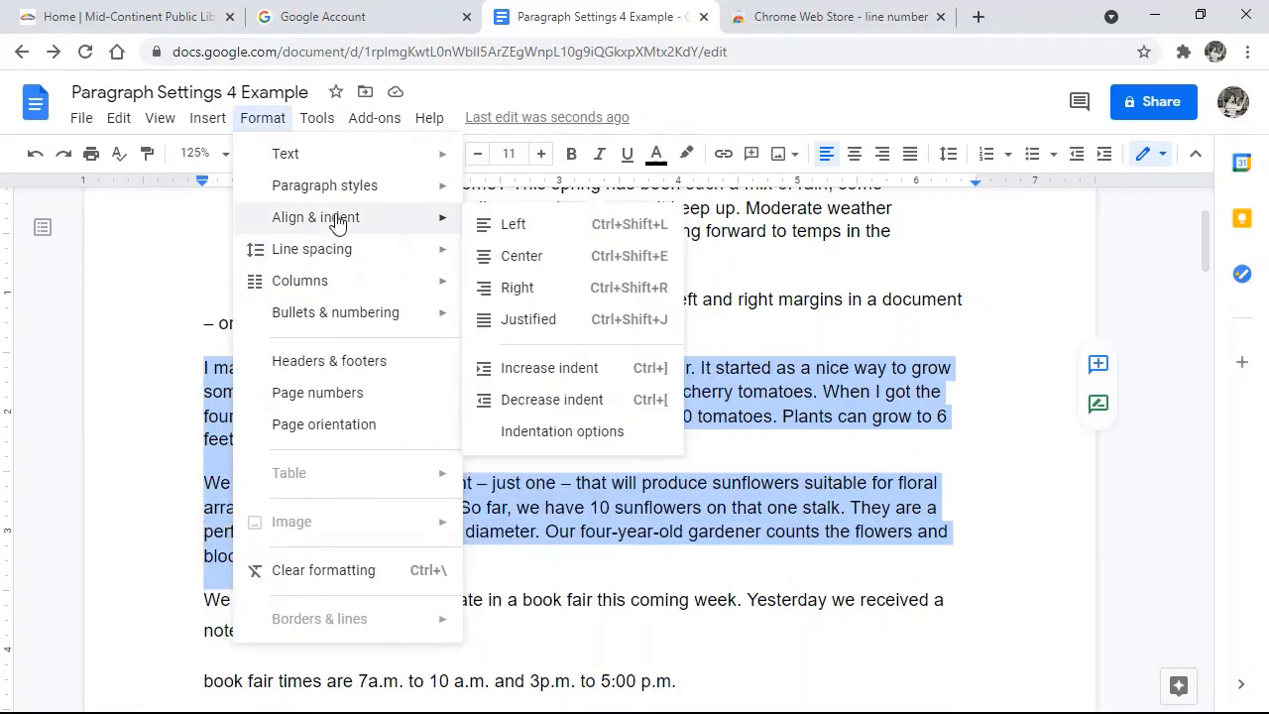
{"action": "left_click", "coordinate": [561, 436]}
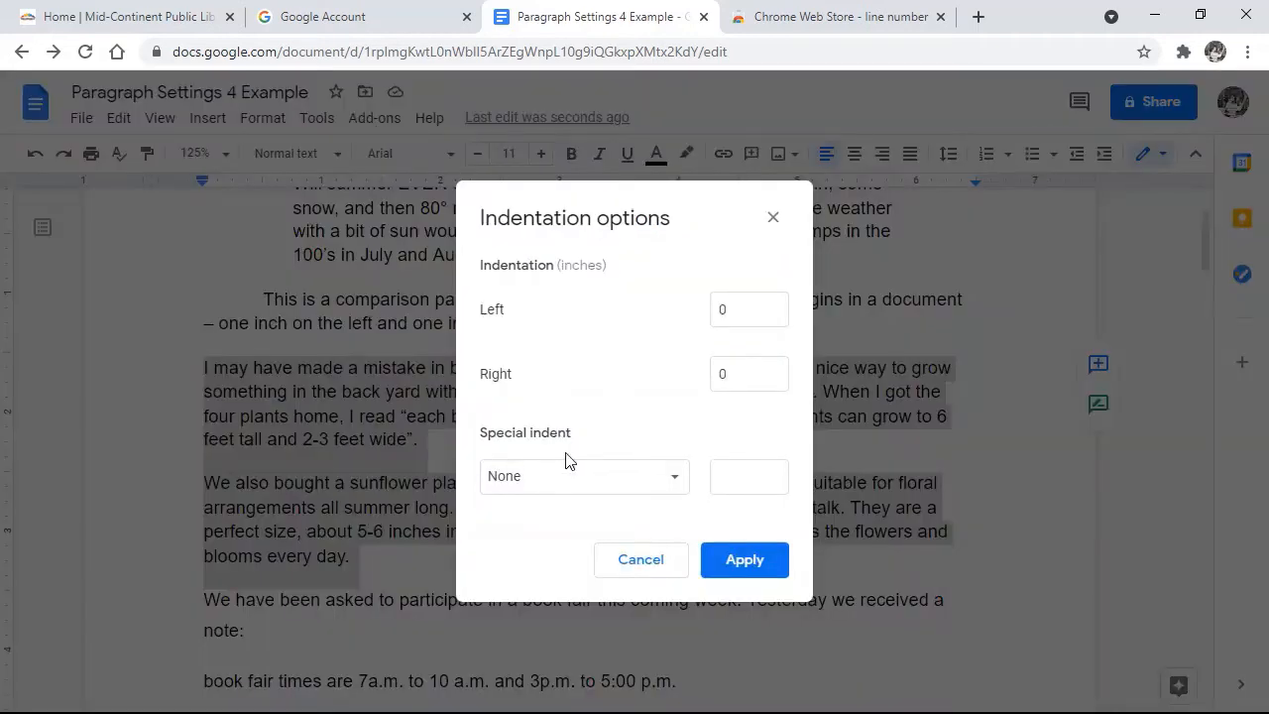
{"action": "left_click", "coordinate": [675, 493]}
{"action": "left_click", "coordinate": [580, 512]}
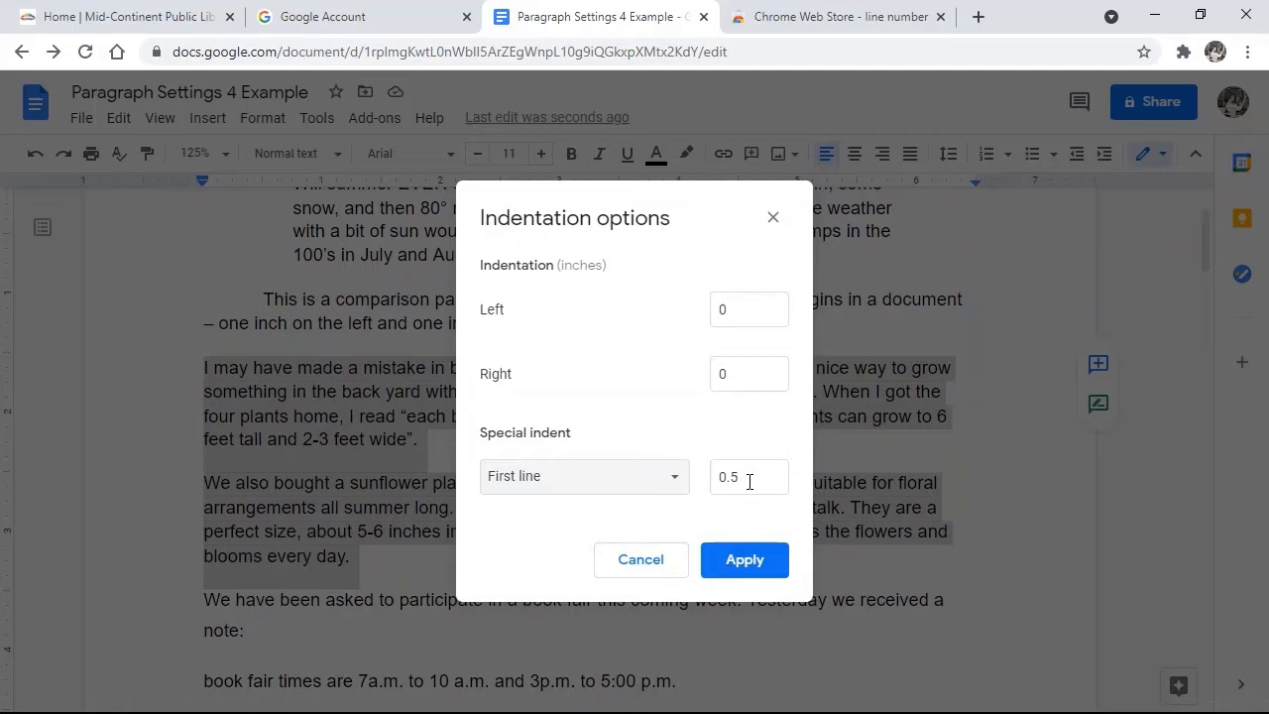
{"action": "left_click", "coordinate": [744, 561]}
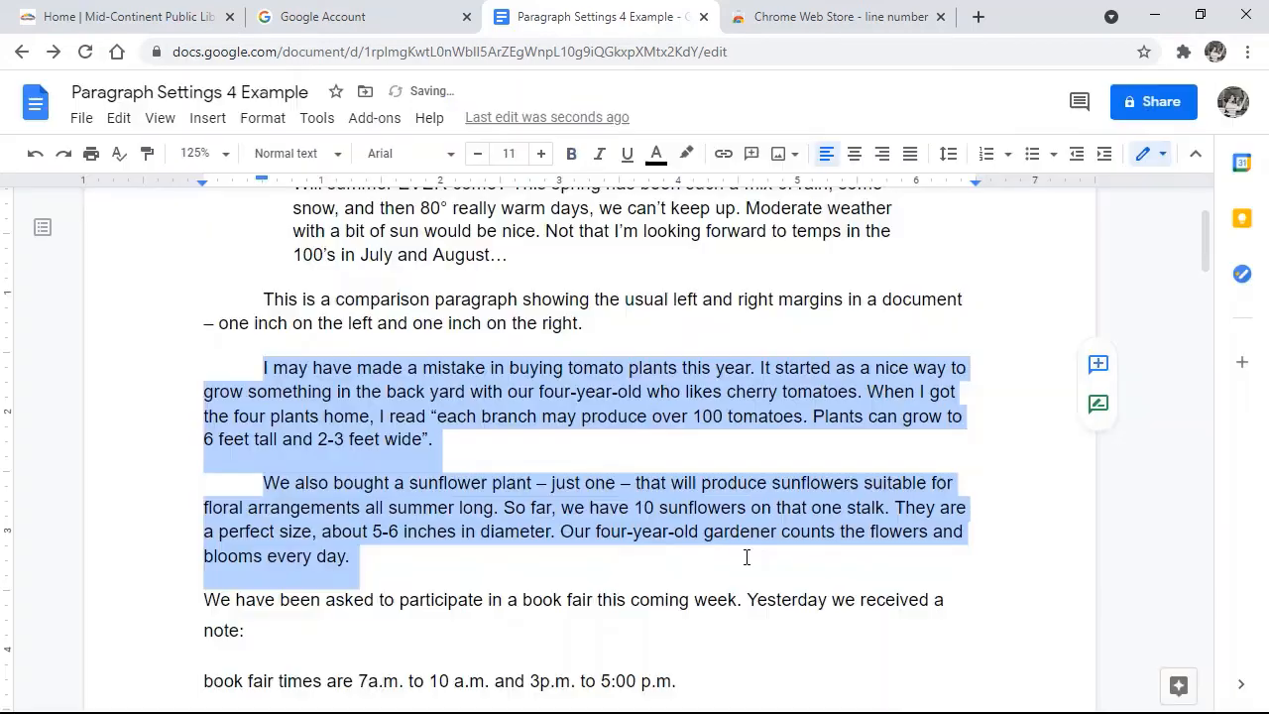
Apply a hanging special indent of 0.5 inches to the sunflower paragraph
{"action": "left_click", "coordinate": [205, 370]}
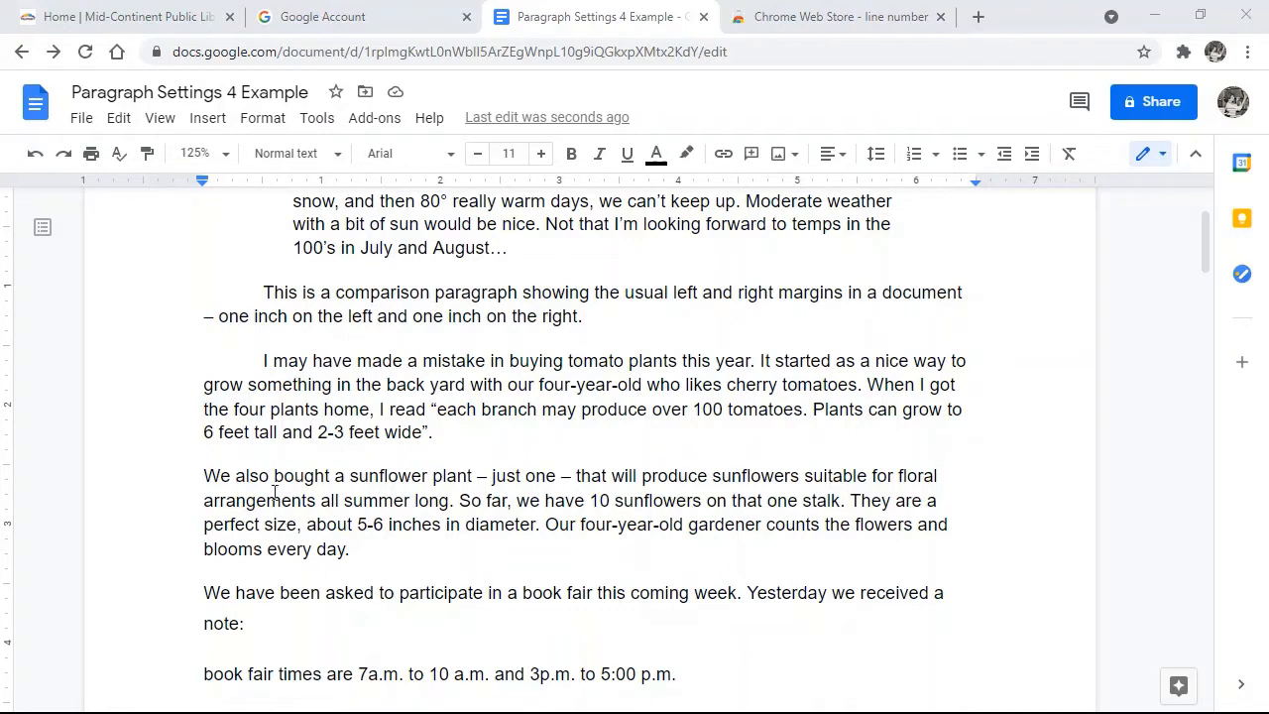
{"action": "left_click", "coordinate": [243, 476]}
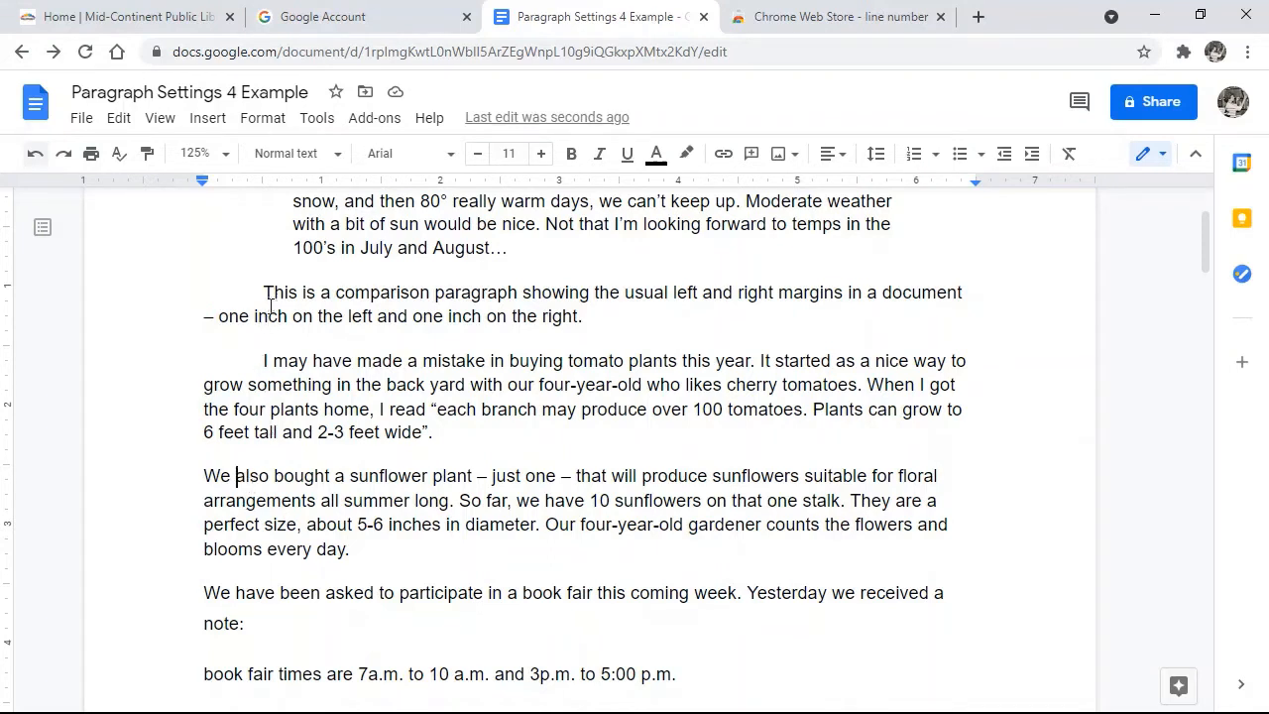
{"action": "left_click", "coordinate": [262, 118]}
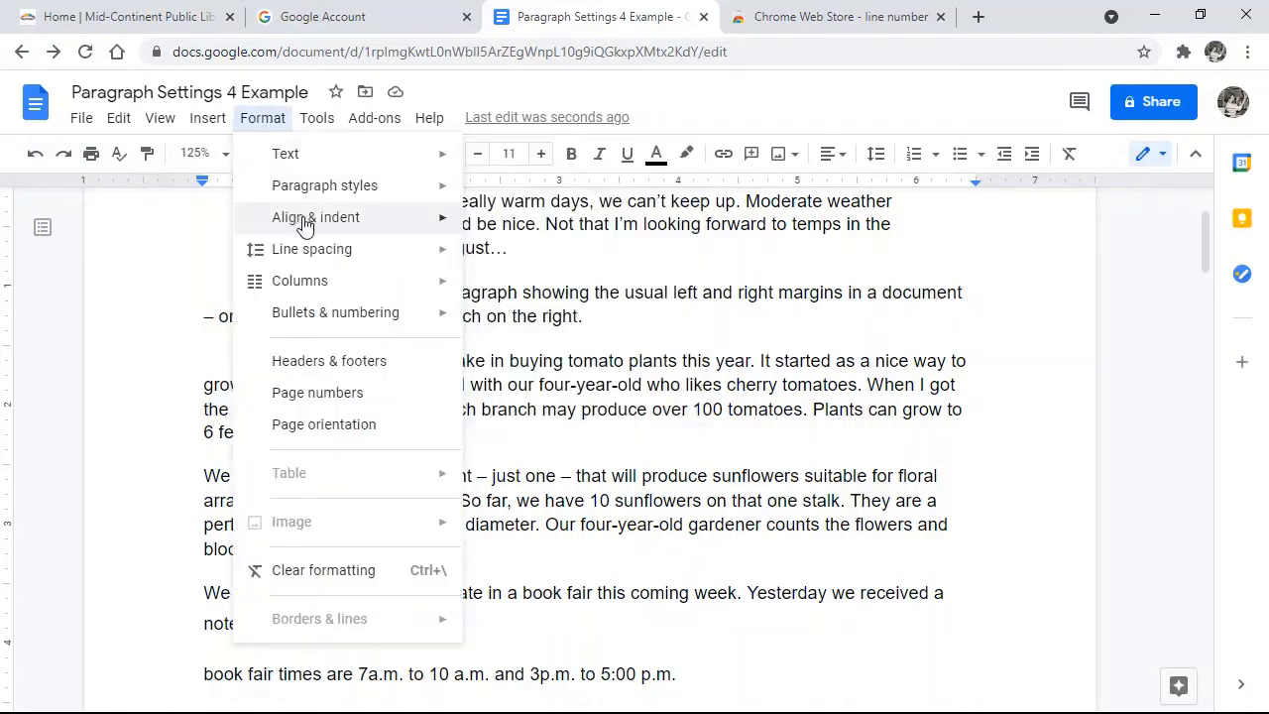
{"action": "mouse_move", "coordinate": [365, 227]}
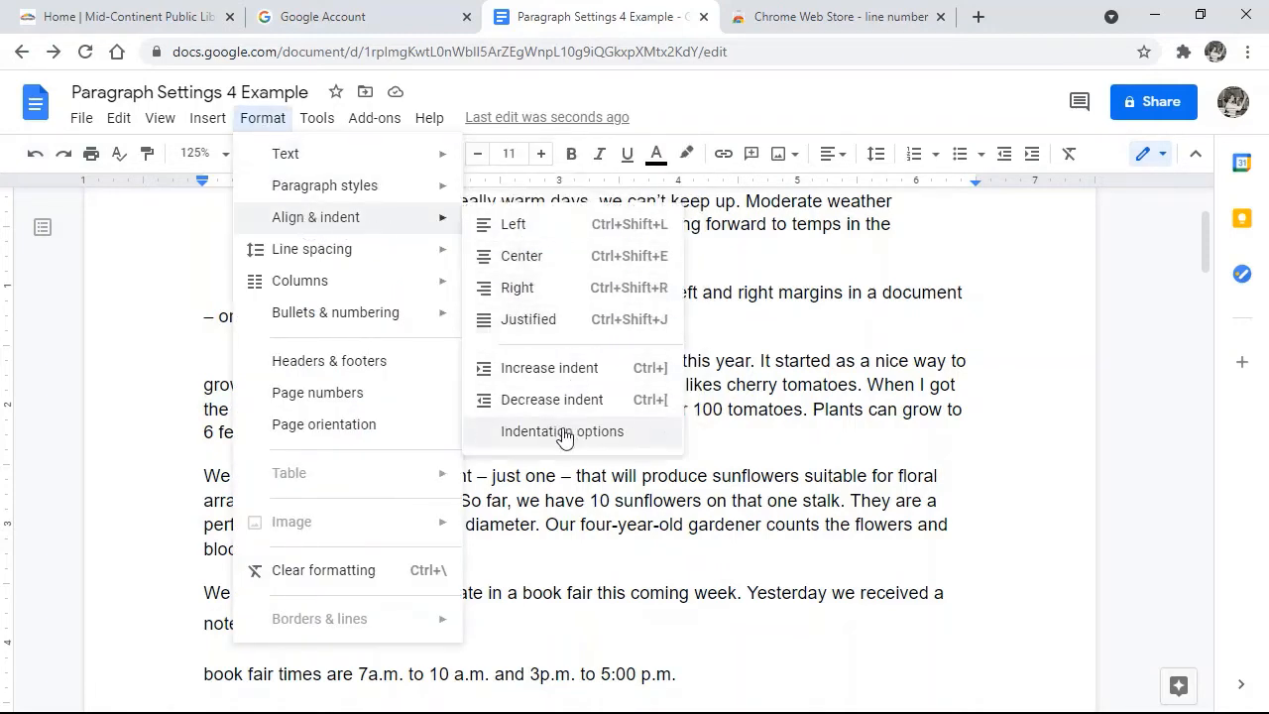
{"action": "left_click", "coordinate": [568, 442]}
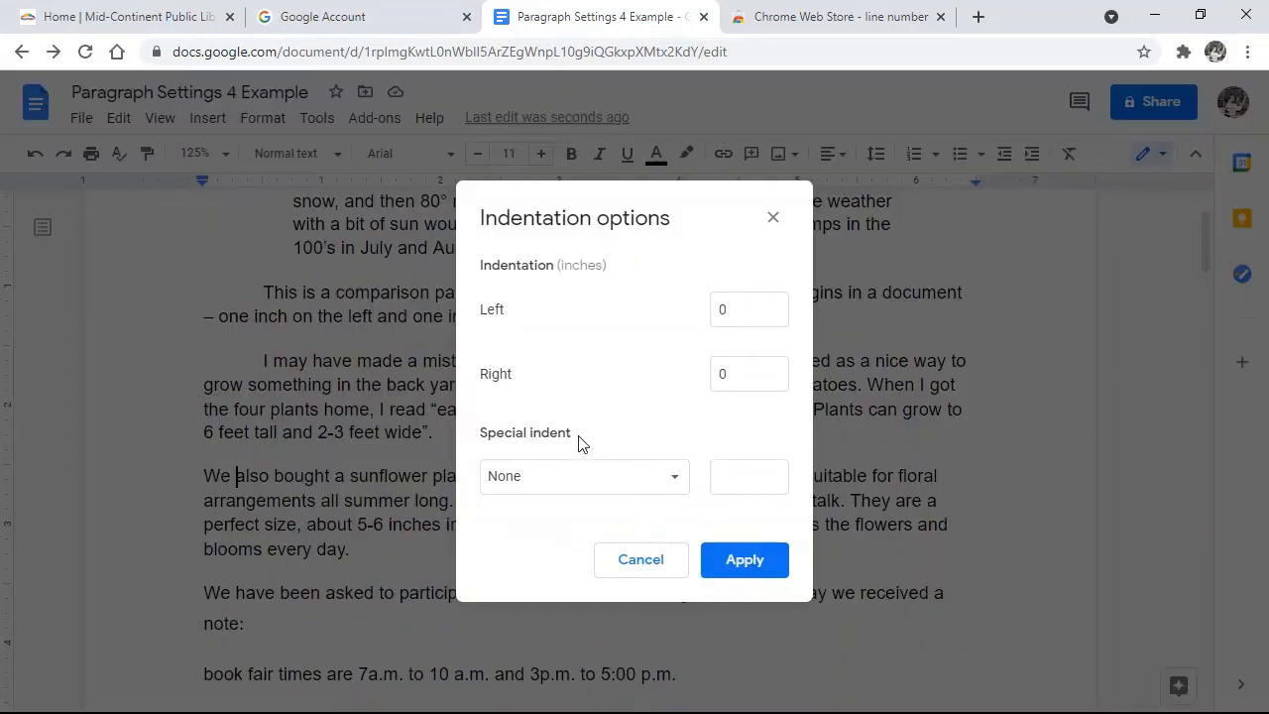
{"action": "left_click", "coordinate": [676, 483]}
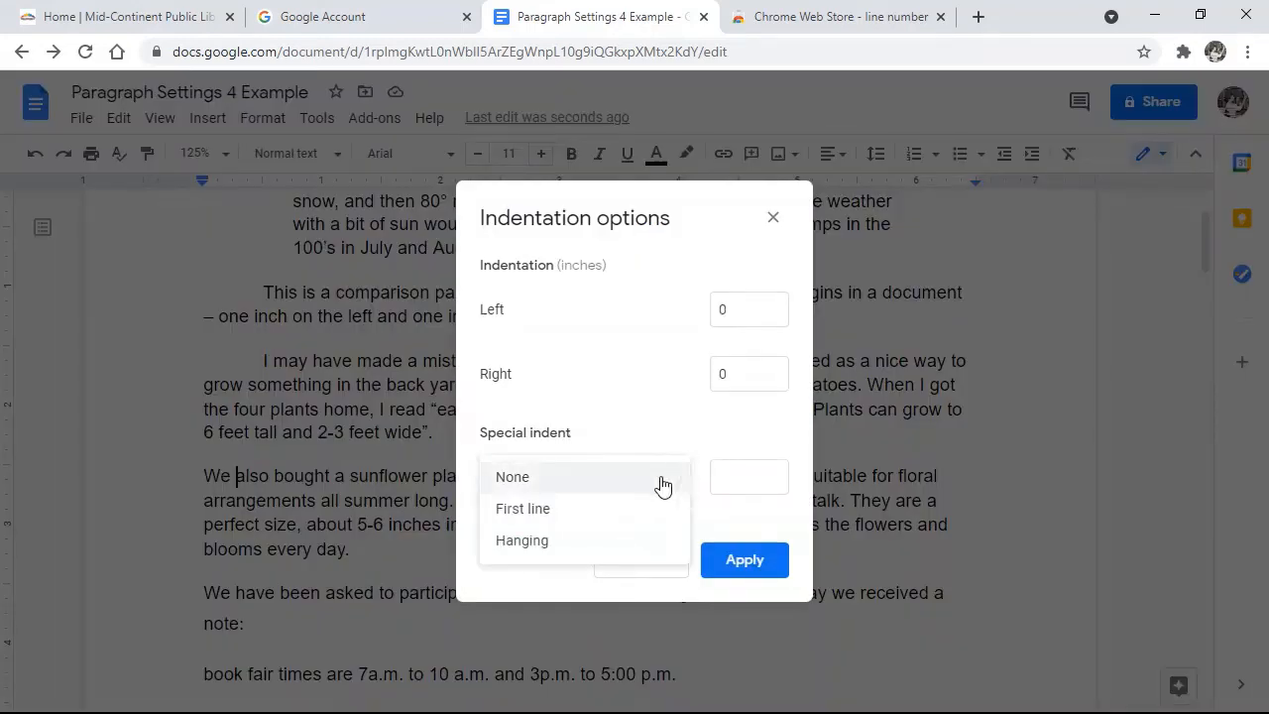
{"action": "left_click", "coordinate": [535, 541]}
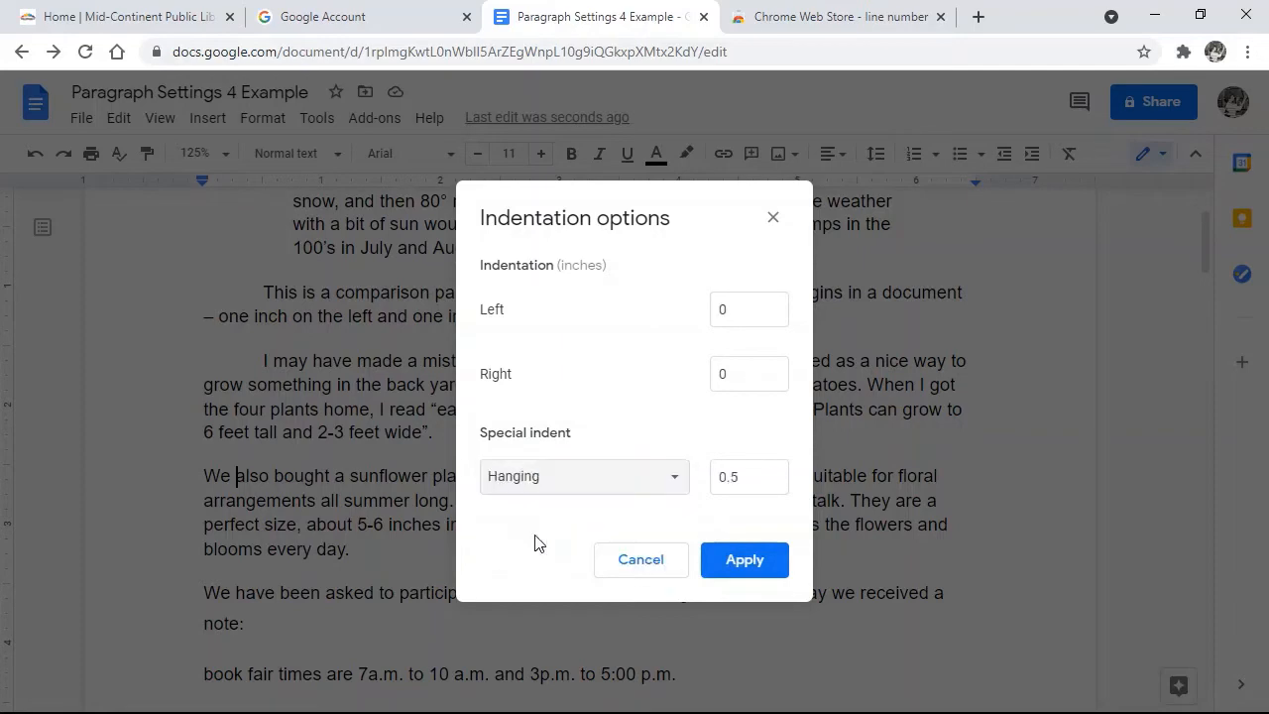
{"action": "left_click", "coordinate": [758, 560]}
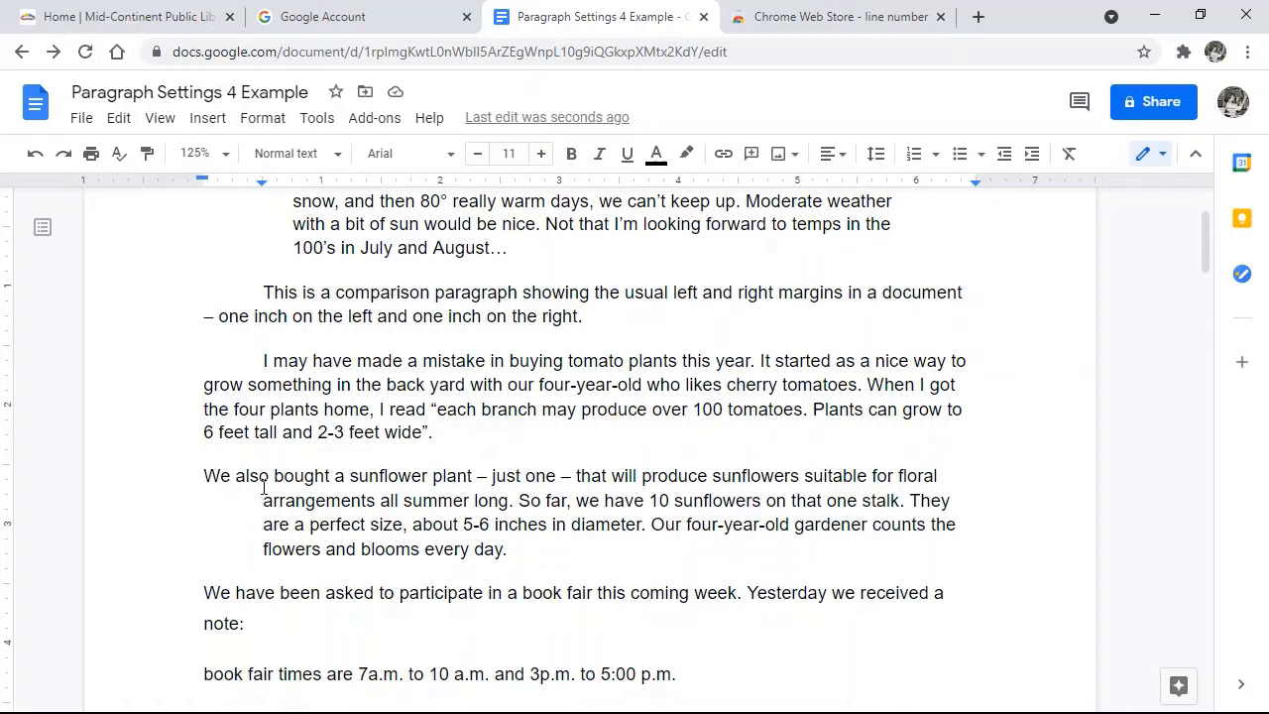
Search the Google Workspace Marketplace add-ons for Hanging Indent, and close the marketplace without installing anything
{"action": "left_click", "coordinate": [236, 476]}
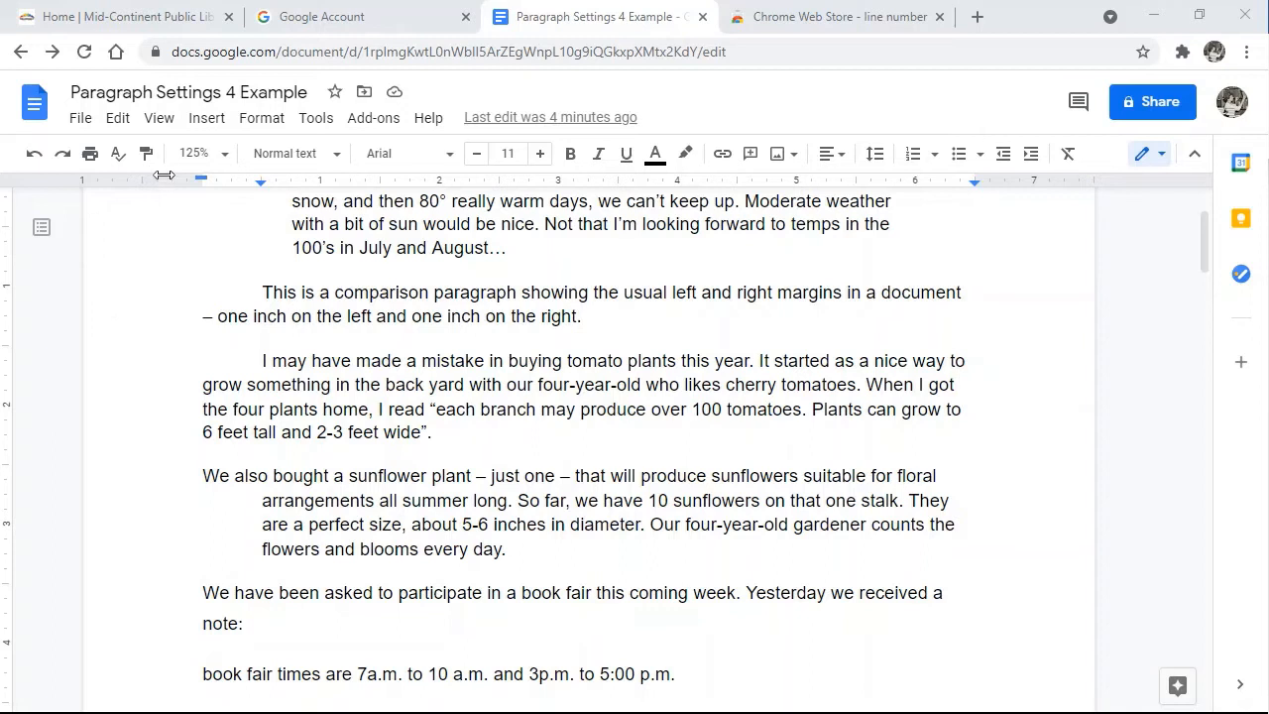
{"action": "left_click", "coordinate": [384, 127]}
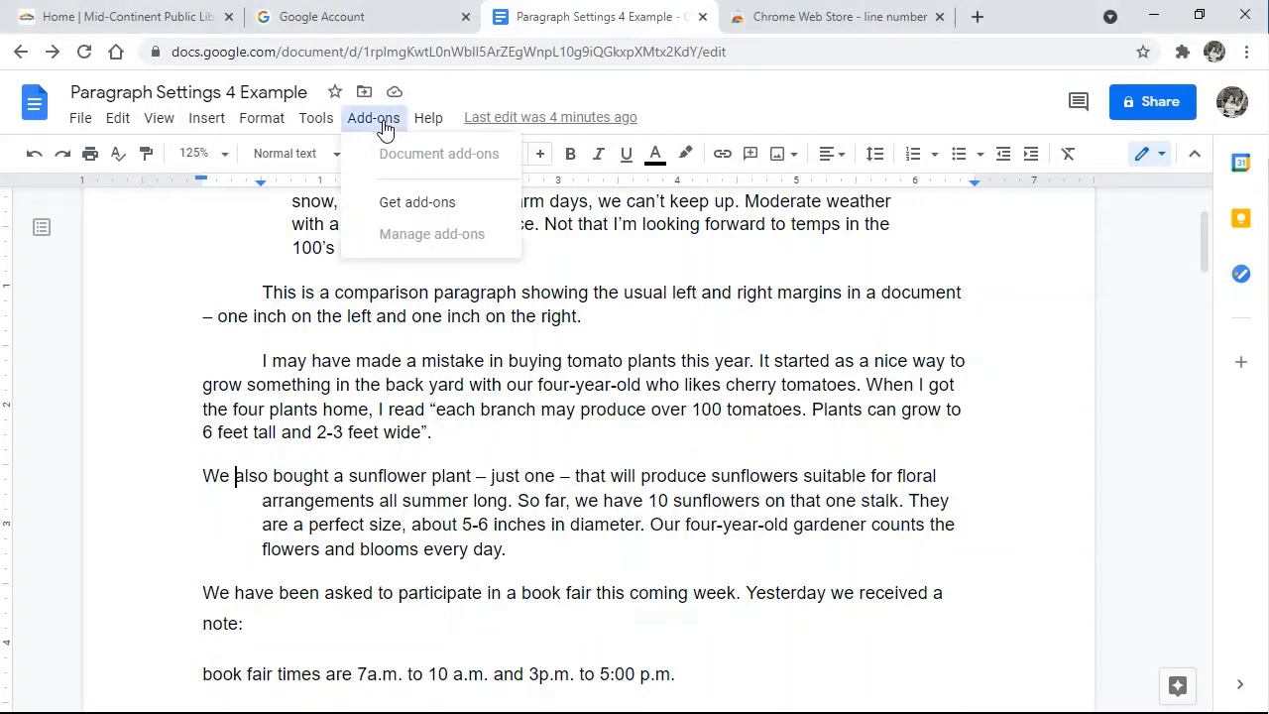
{"action": "left_click", "coordinate": [420, 208]}
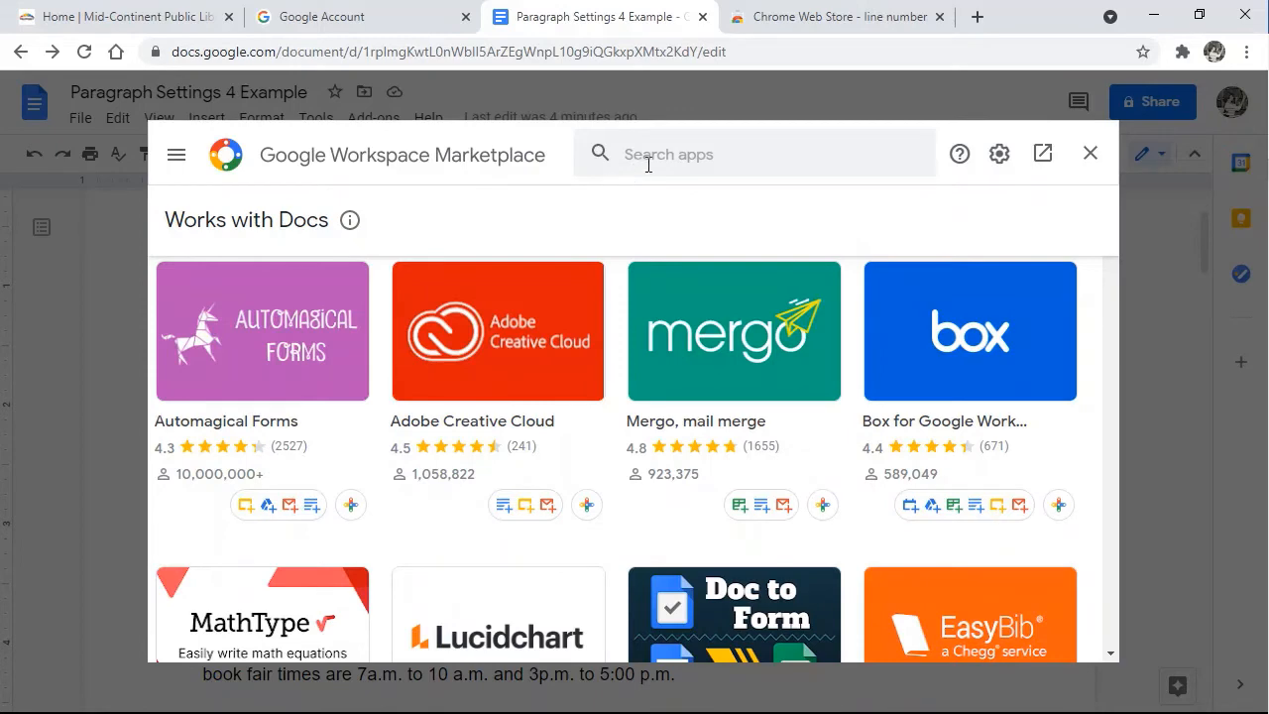
{"action": "left_click", "coordinate": [649, 164]}
{"action": "type", "text": "hanging"}
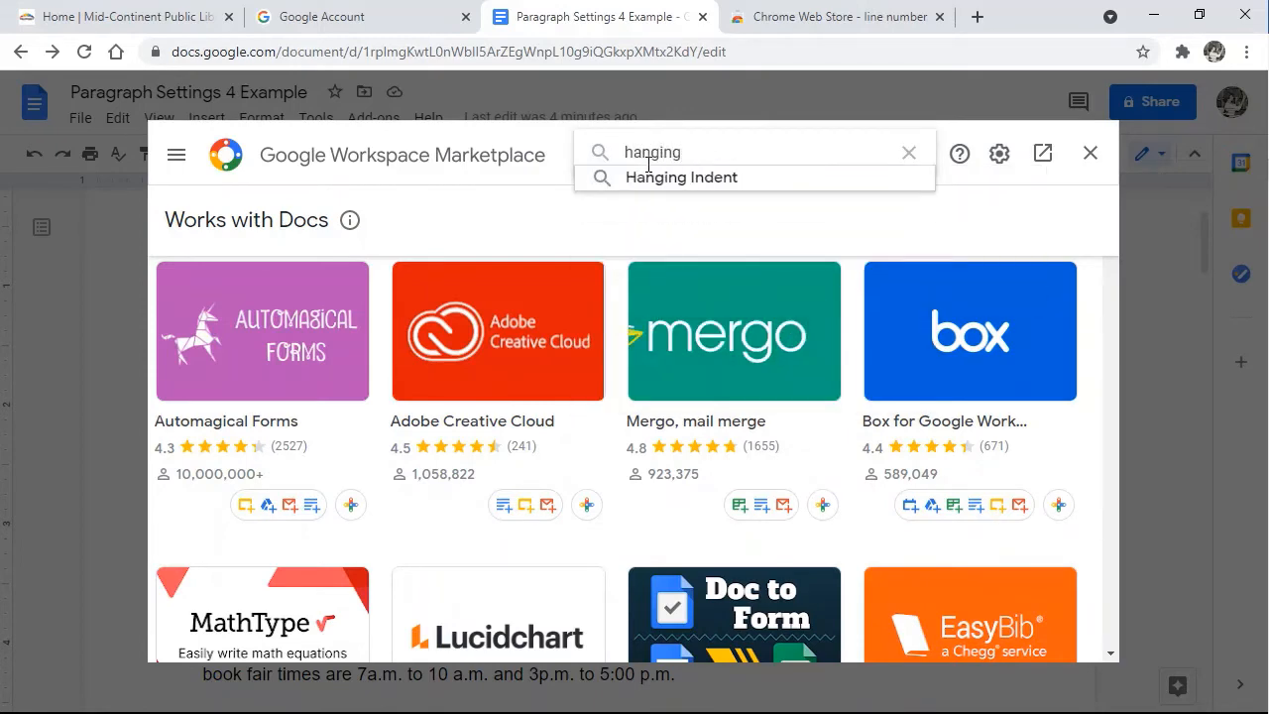
{"action": "left_click", "coordinate": [659, 182]}
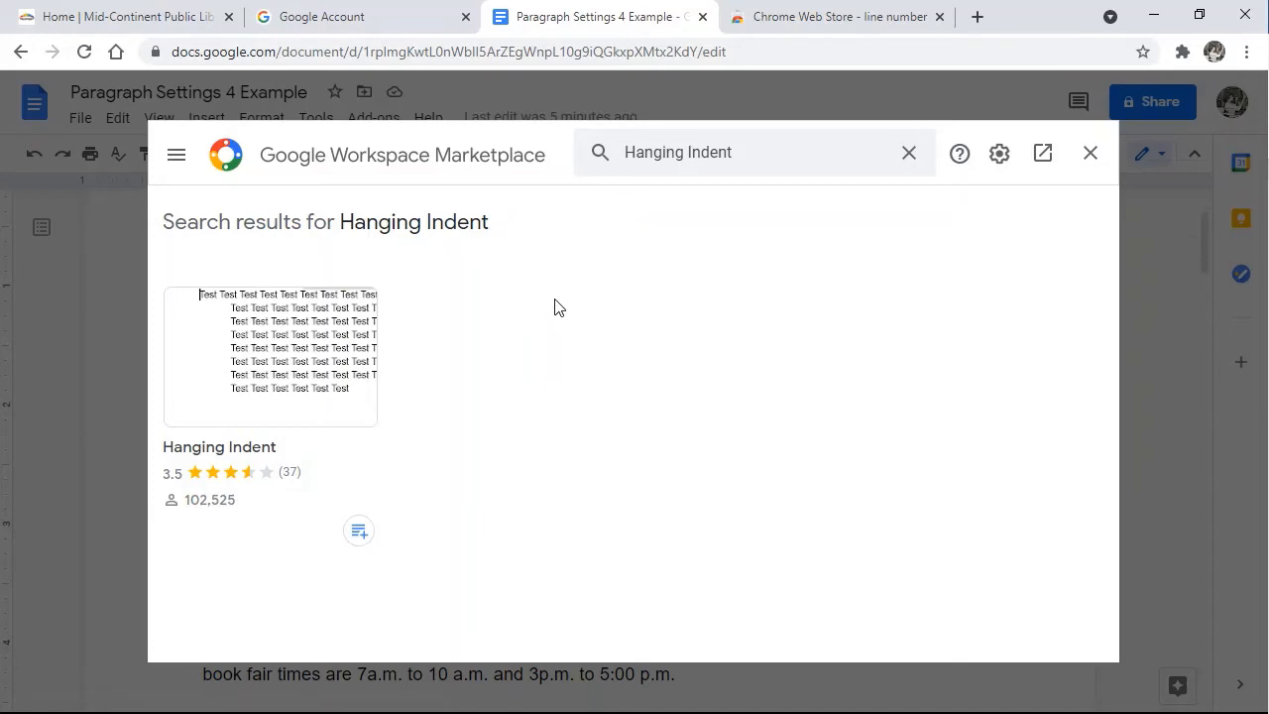
{"action": "left_click", "coordinate": [1090, 154]}
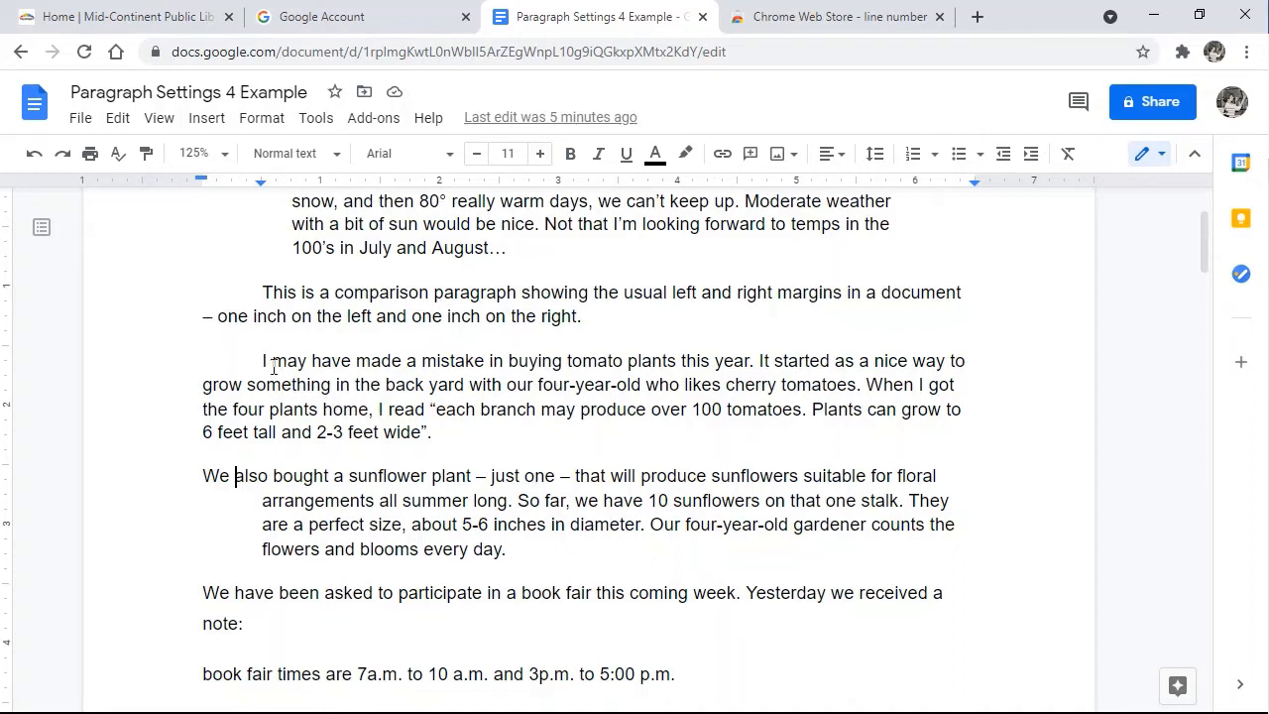
Apply single line spacing to the tomato plants paragraph
{"action": "left_click_drag", "start_coordinate": [262, 361], "coordinate": [447, 431]}
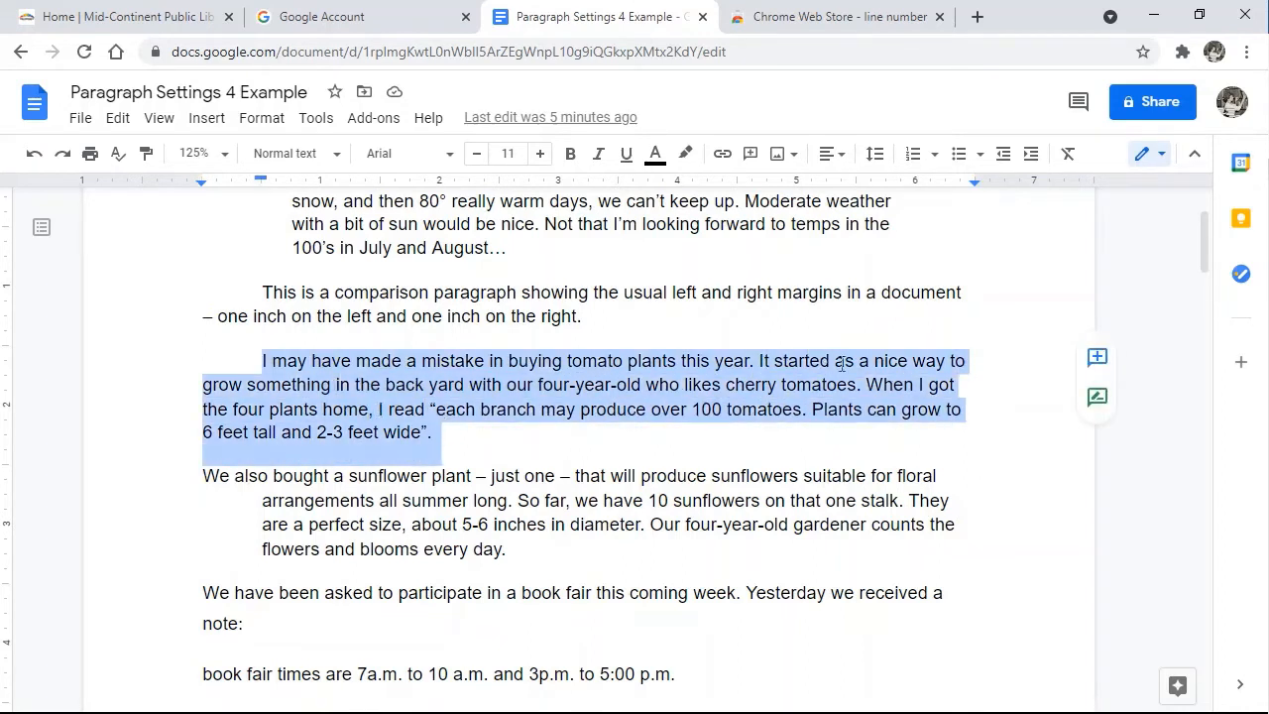
{"action": "left_click", "coordinate": [876, 159]}
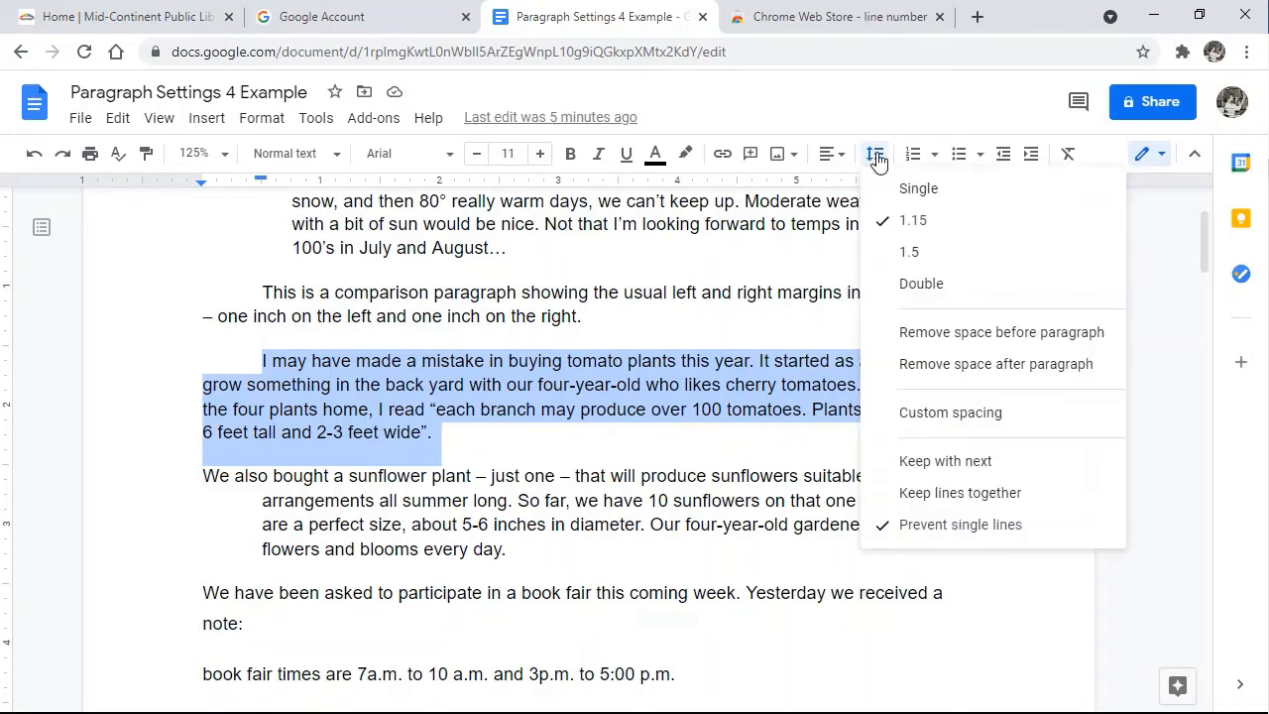
{"action": "left_click", "coordinate": [921, 199]}
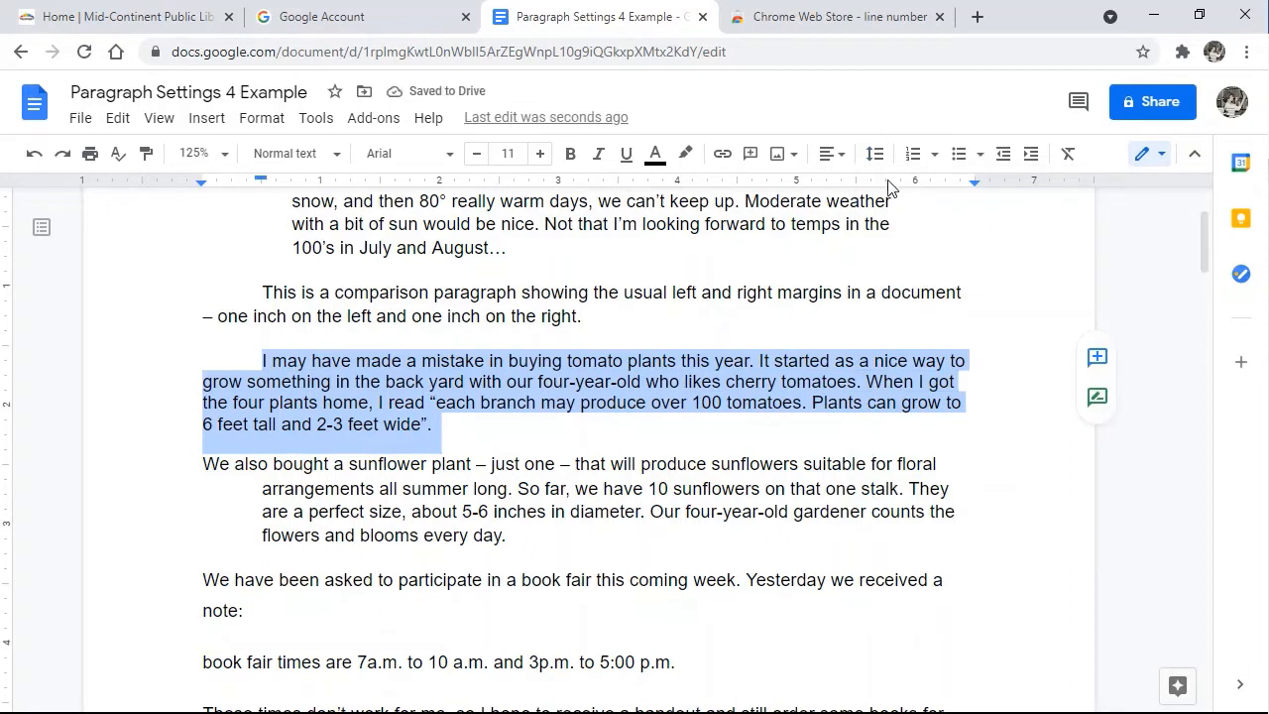
Set the tomato plants paragraph's line spacing to 1.5, followed by double
{"action": "left_click", "coordinate": [876, 156]}
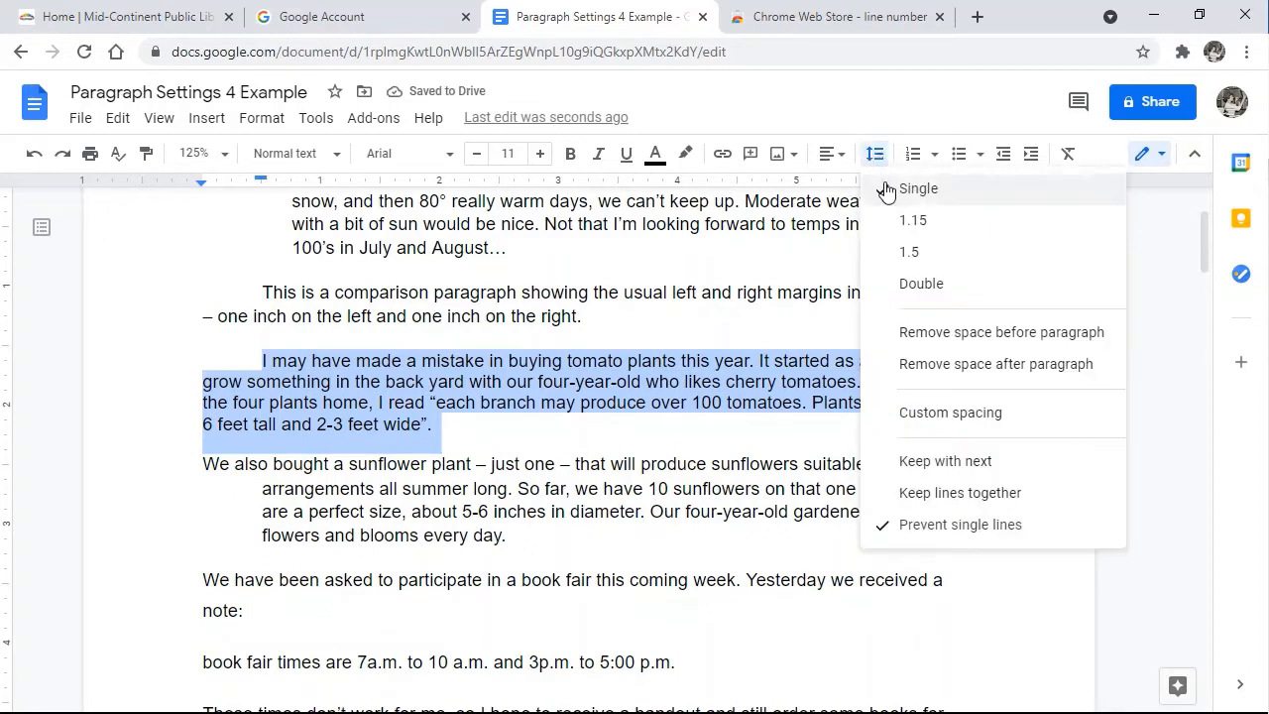
{"action": "left_click", "coordinate": [921, 252]}
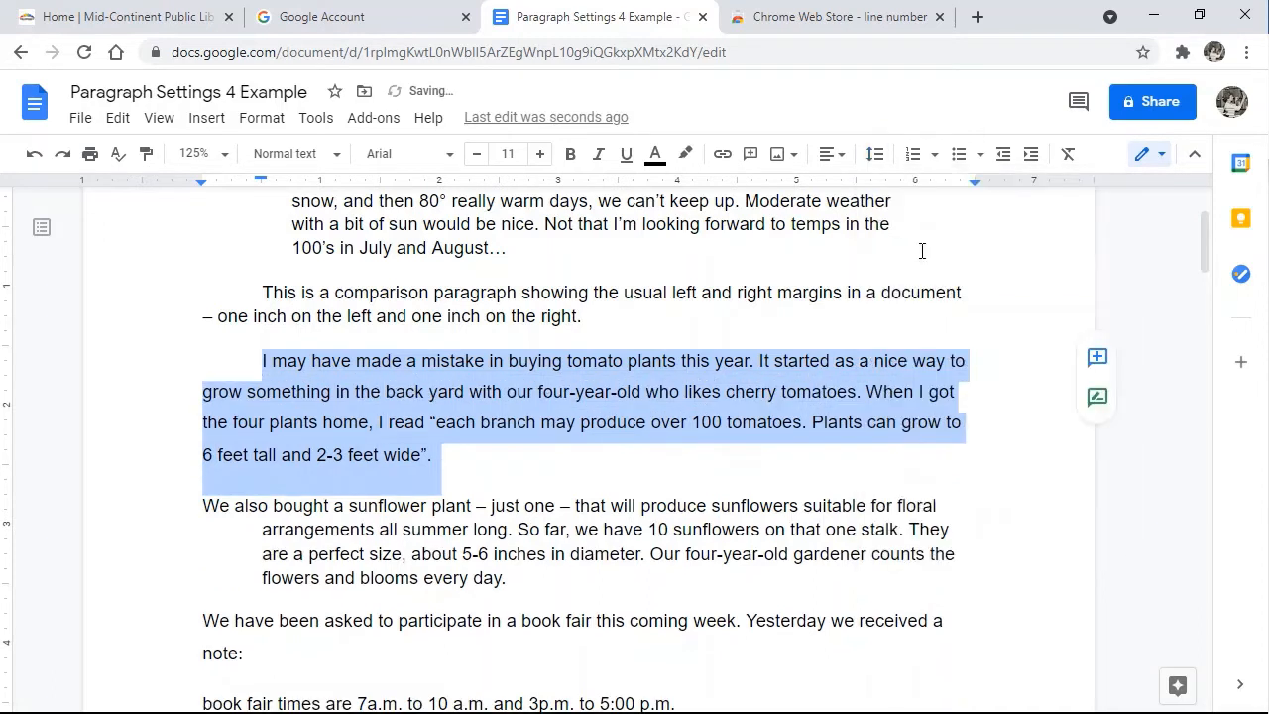
{"action": "left_click", "coordinate": [877, 159]}
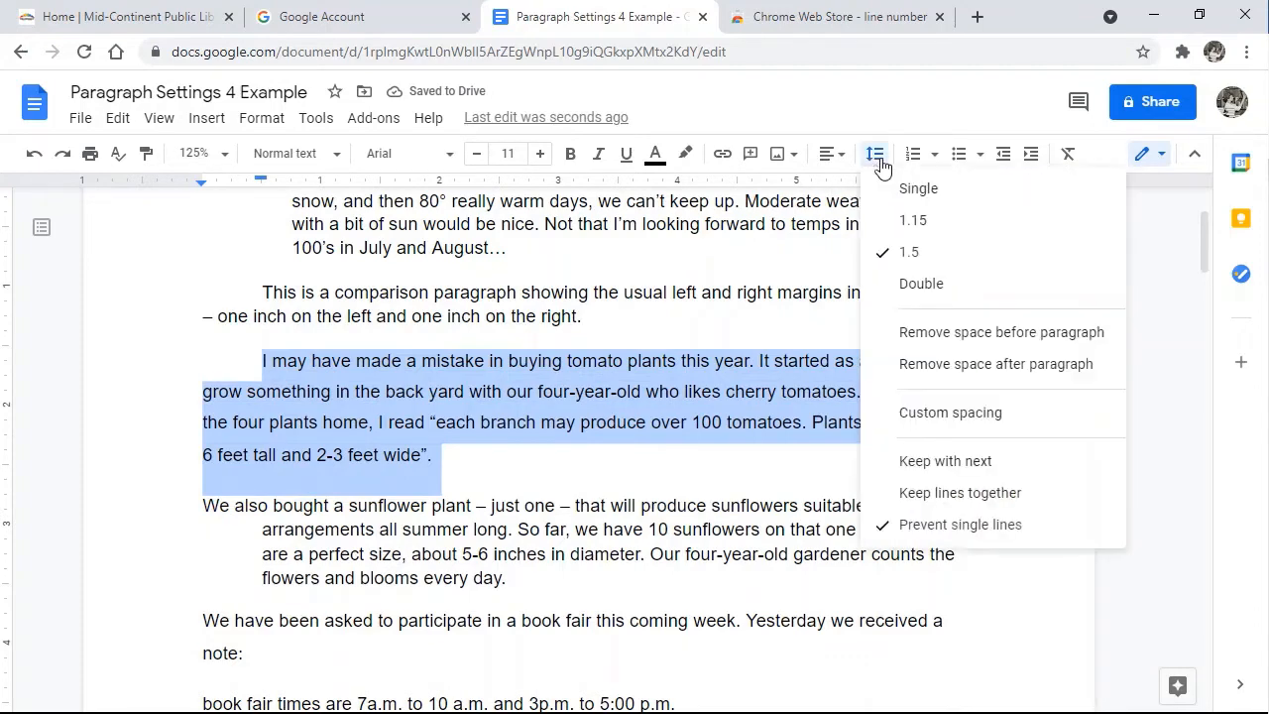
{"action": "left_click", "coordinate": [915, 287]}
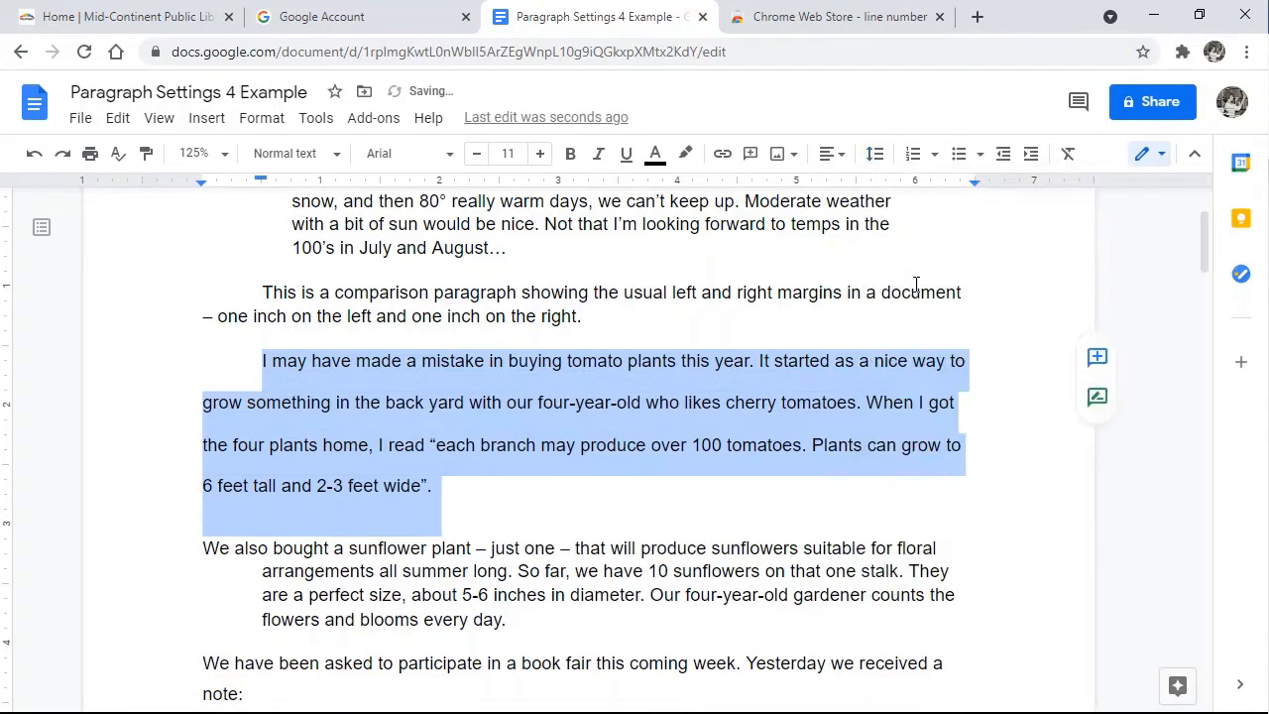
{"action": "left_click", "coordinate": [876, 156]}
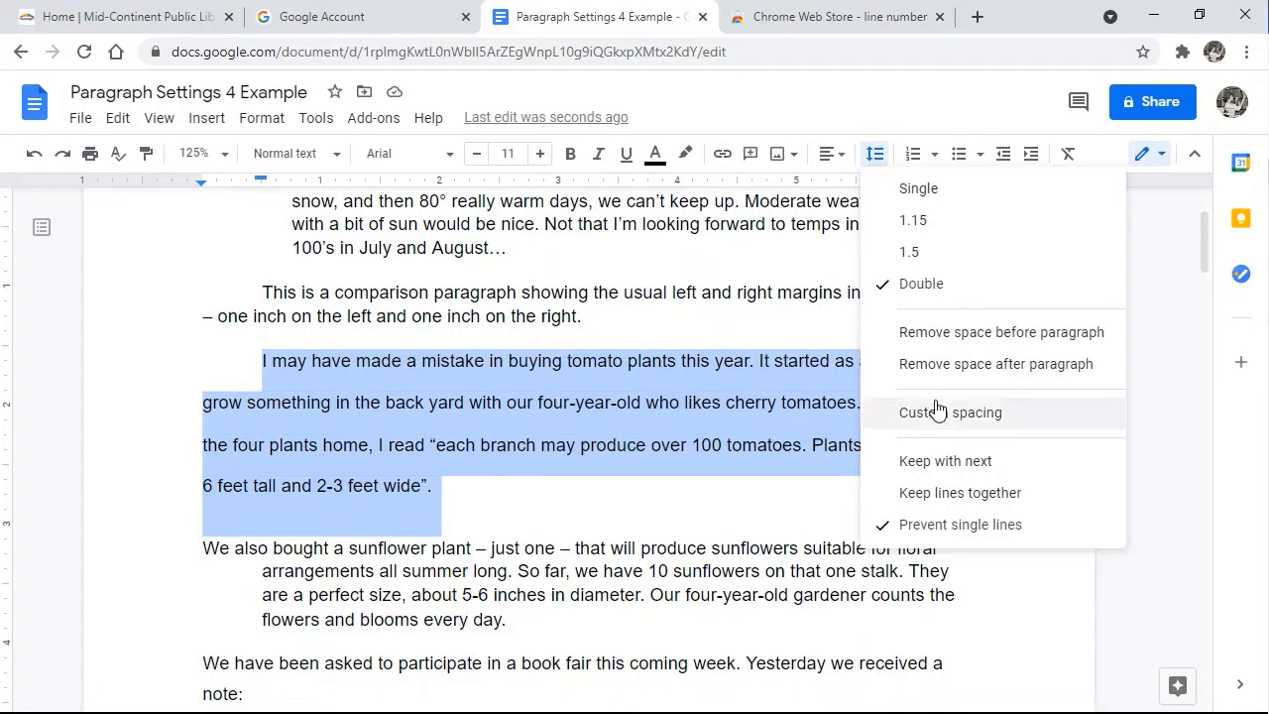
{"action": "left_click", "coordinate": [281, 126]}
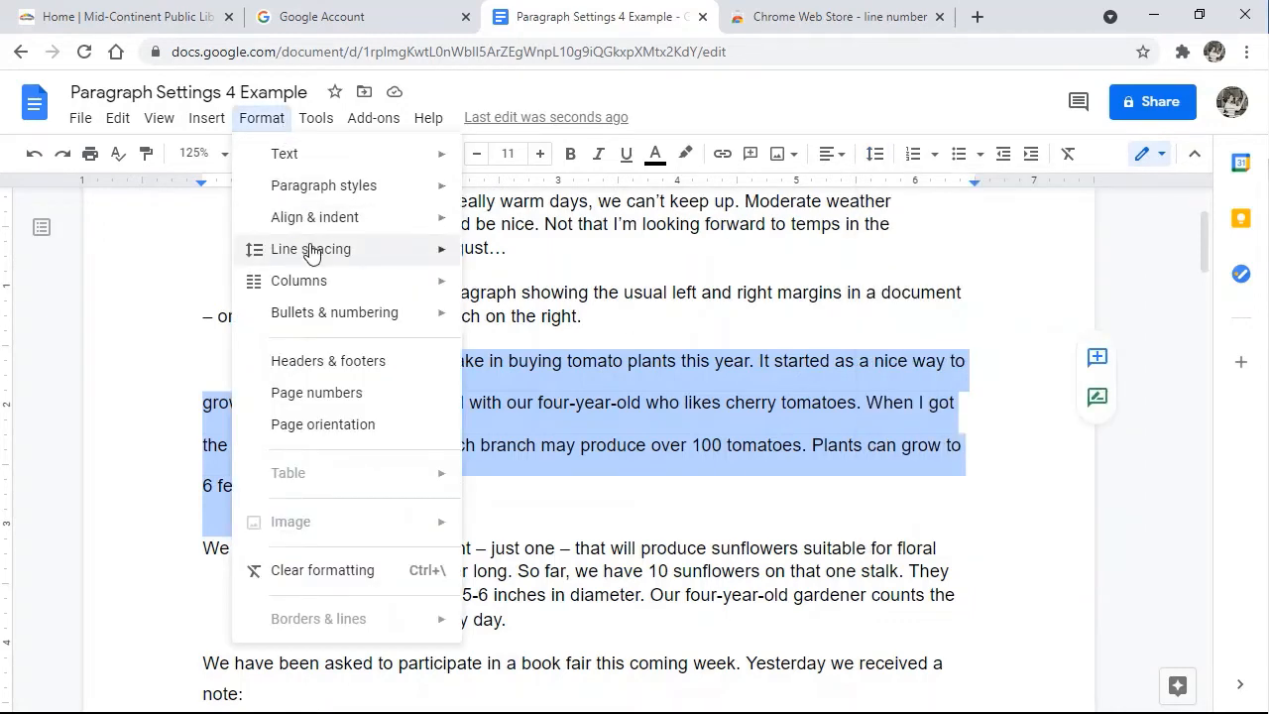
{"action": "mouse_move", "coordinate": [311, 254]}
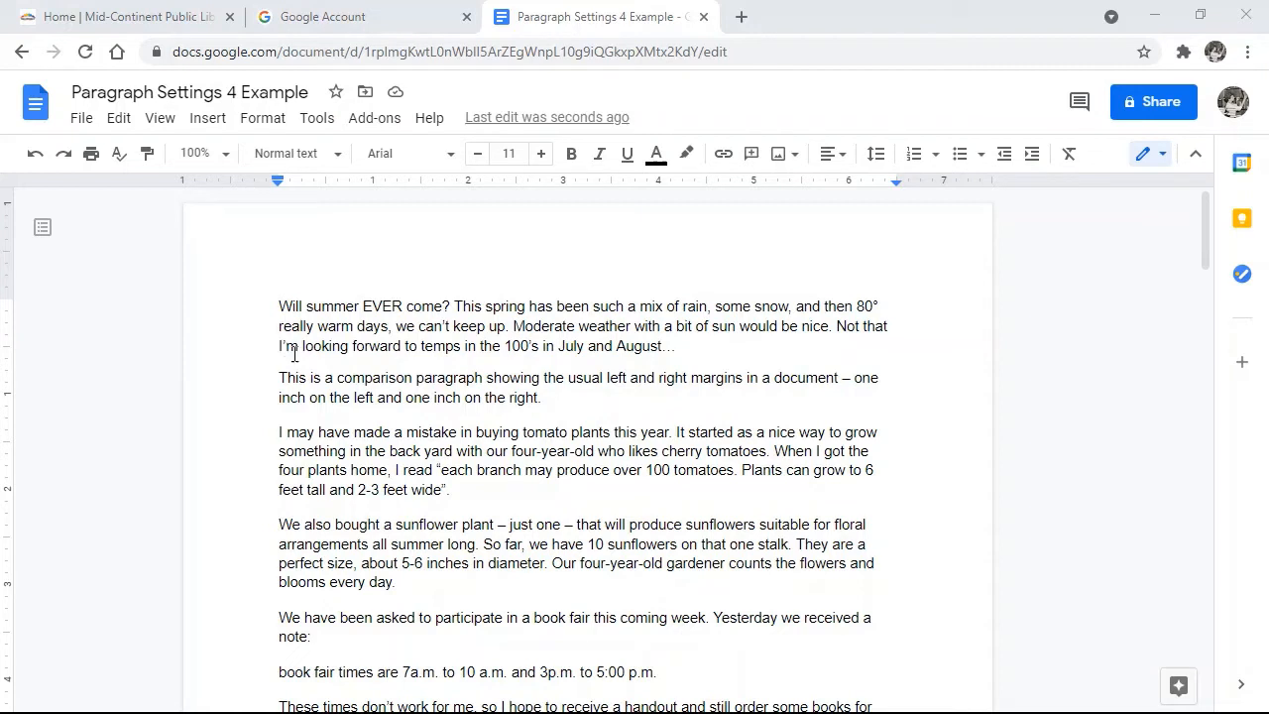
Remove the space after the first paragraph, "Will summer EVER come?"
{"action": "left_click_drag", "start_coordinate": [277, 346], "coordinate": [671, 359]}
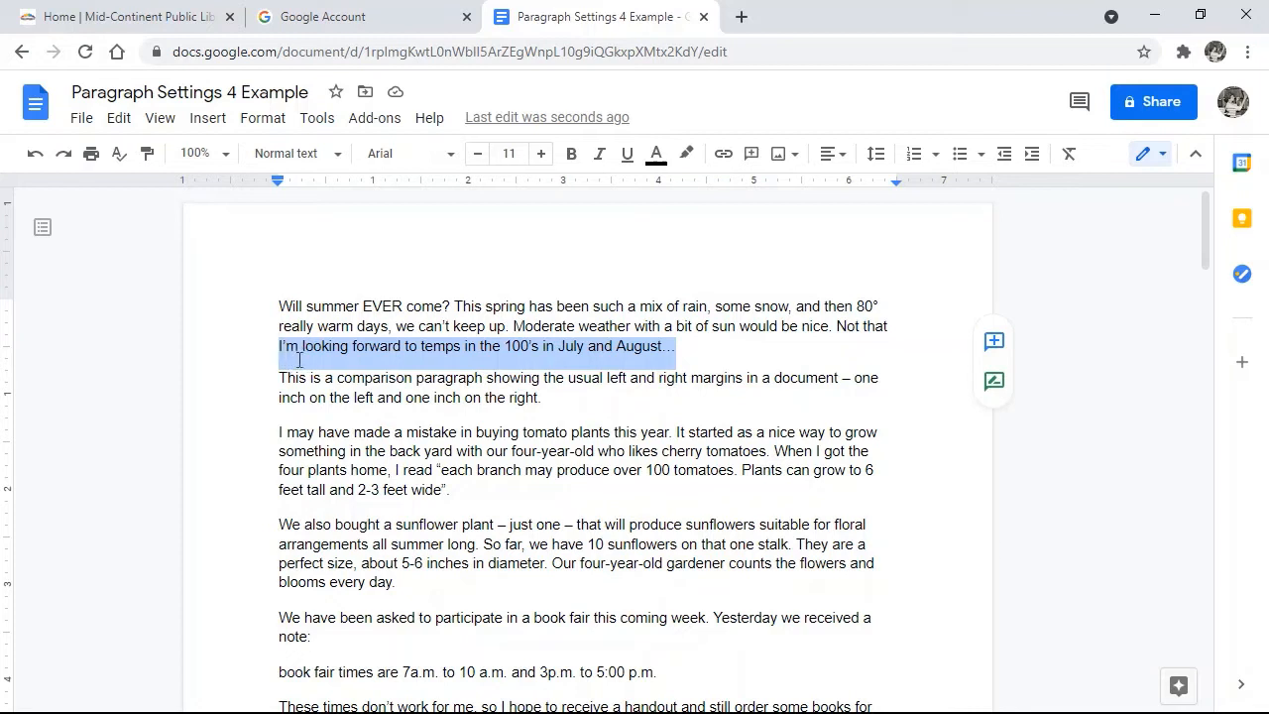
{"action": "left_click", "coordinate": [281, 346]}
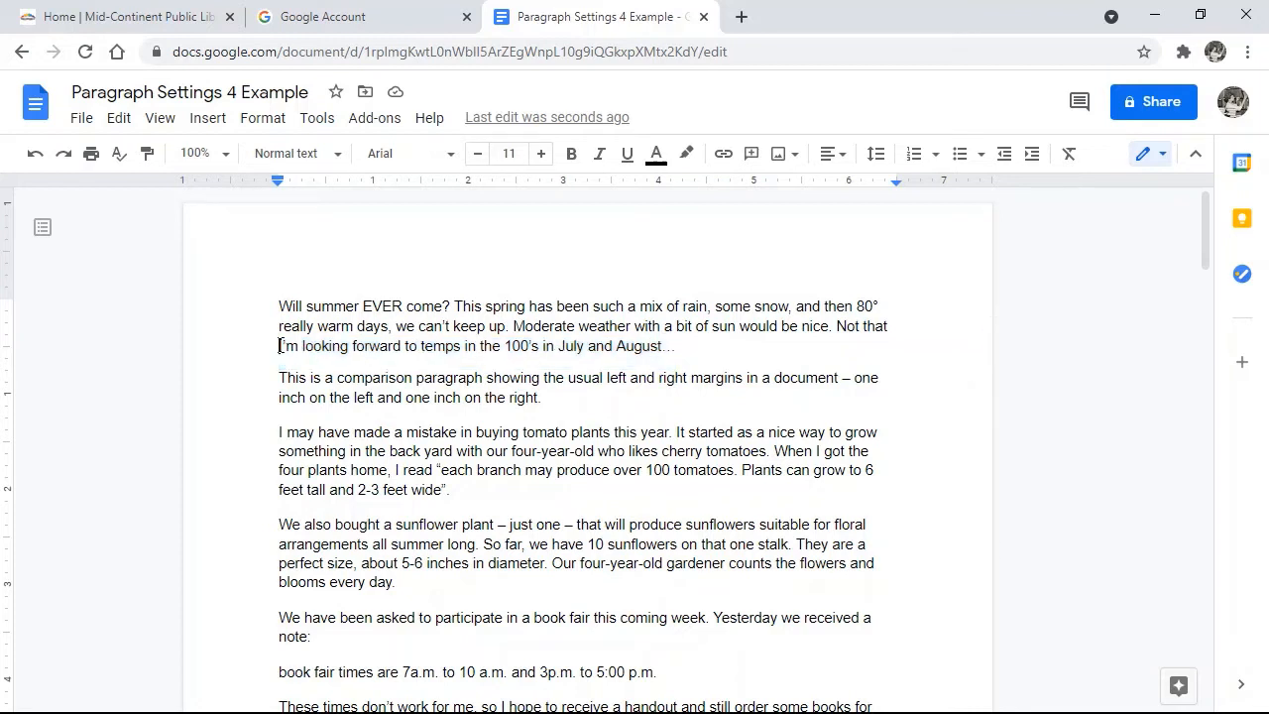
{"action": "left_click_drag", "start_coordinate": [281, 346], "coordinate": [678, 349]}
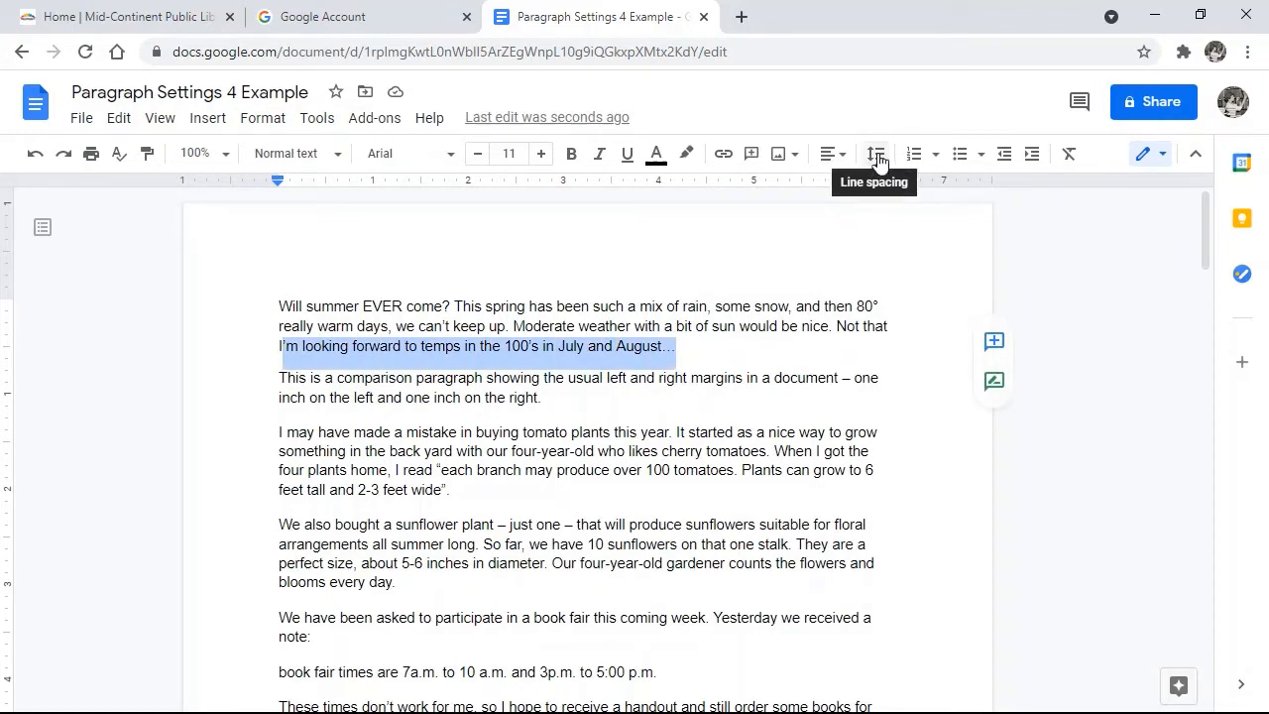
{"action": "left_click", "coordinate": [876, 155]}
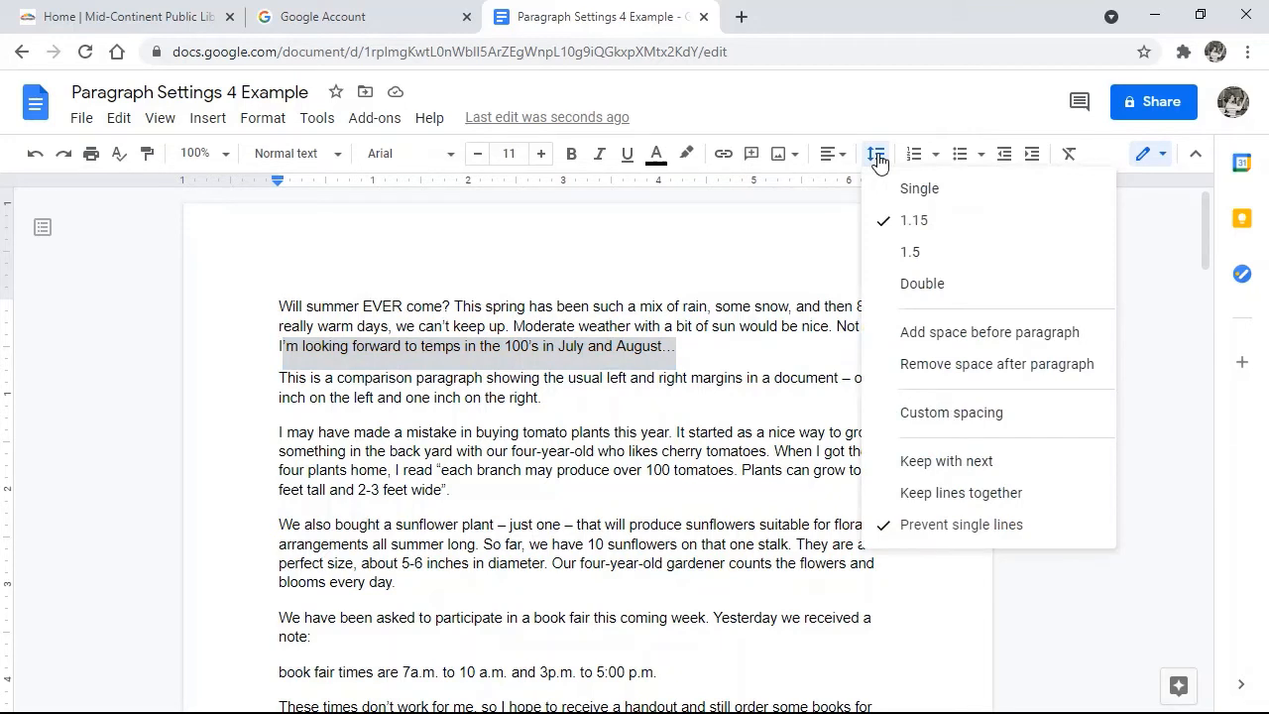
{"action": "left_click", "coordinate": [939, 369]}
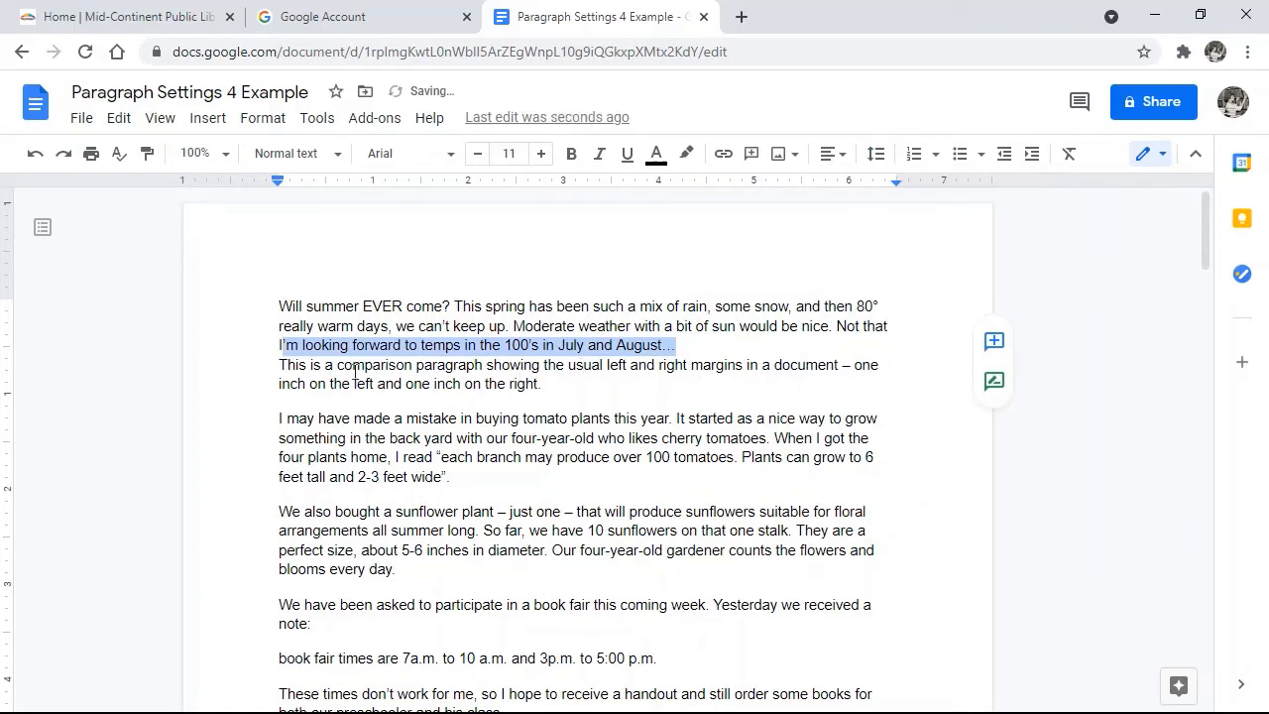
{"action": "left_click", "coordinate": [395, 347]}
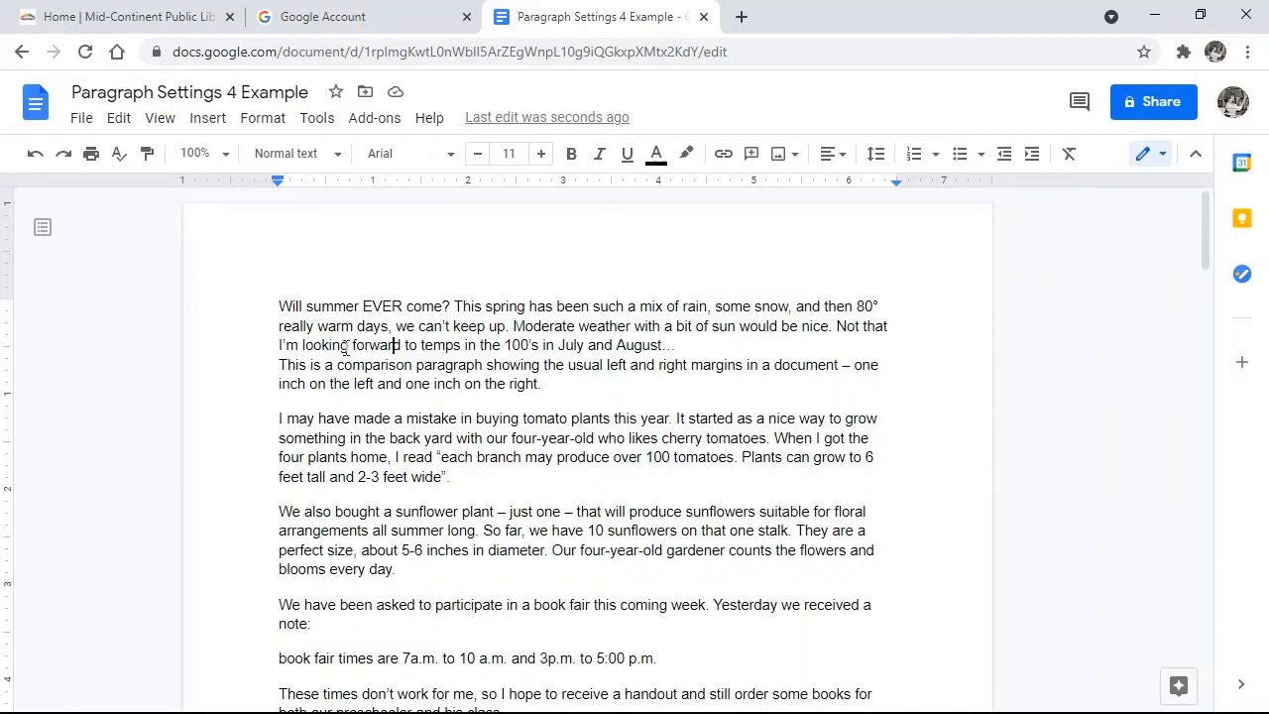
Apply a first line special indent of 0.5 inches to the first paragraph and the comparison paragraph
{"action": "left_click_drag", "start_coordinate": [281, 303], "coordinate": [366, 377]}
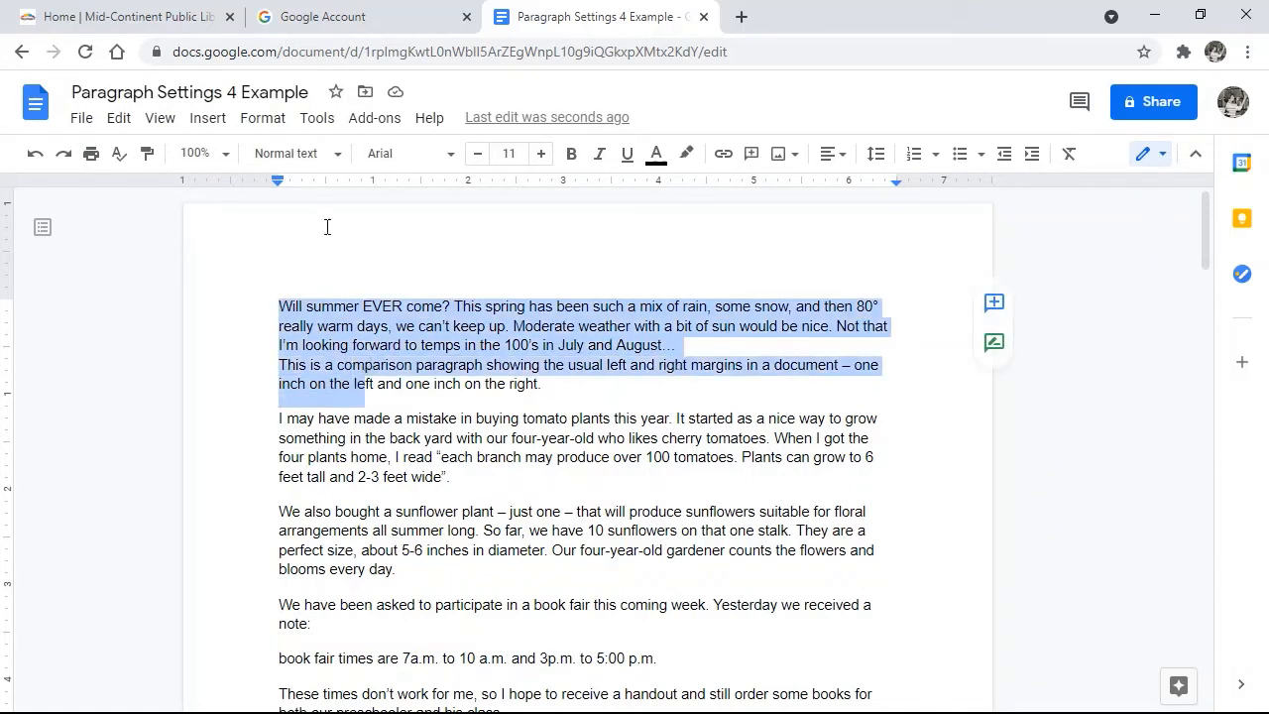
{"action": "left_click", "coordinate": [269, 120]}
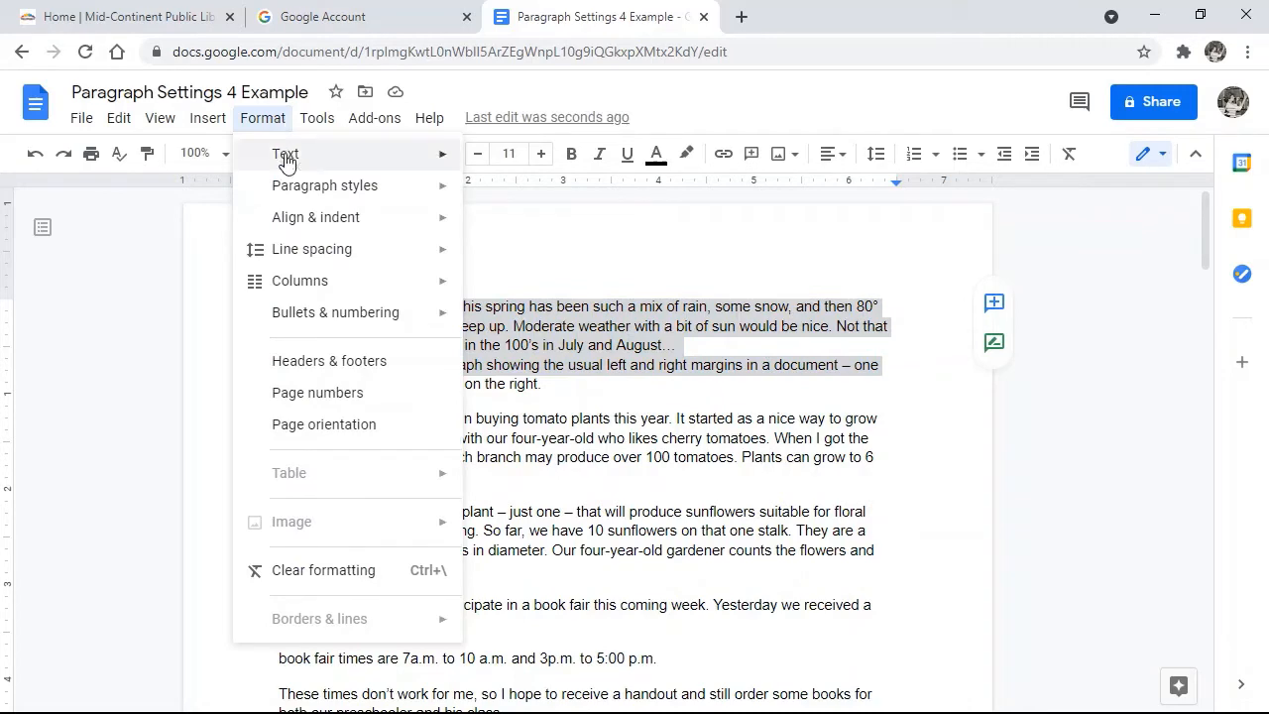
{"action": "mouse_move", "coordinate": [278, 220]}
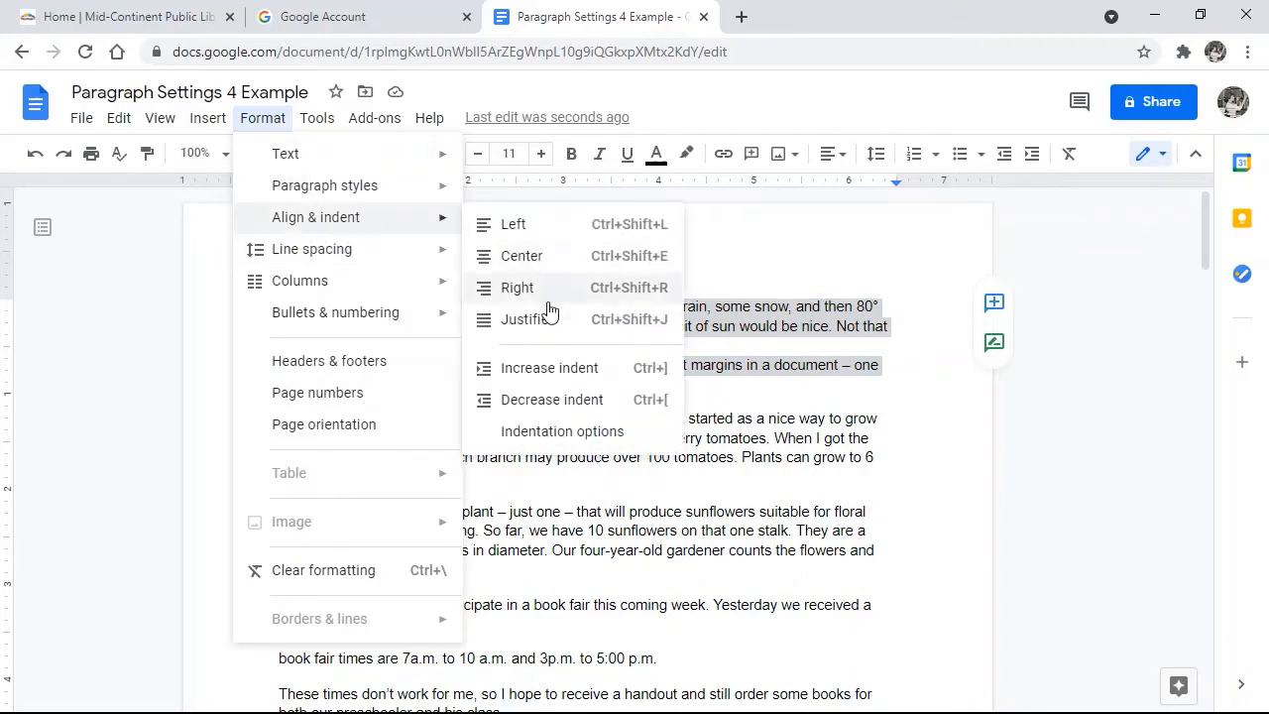
{"action": "left_click", "coordinate": [551, 436]}
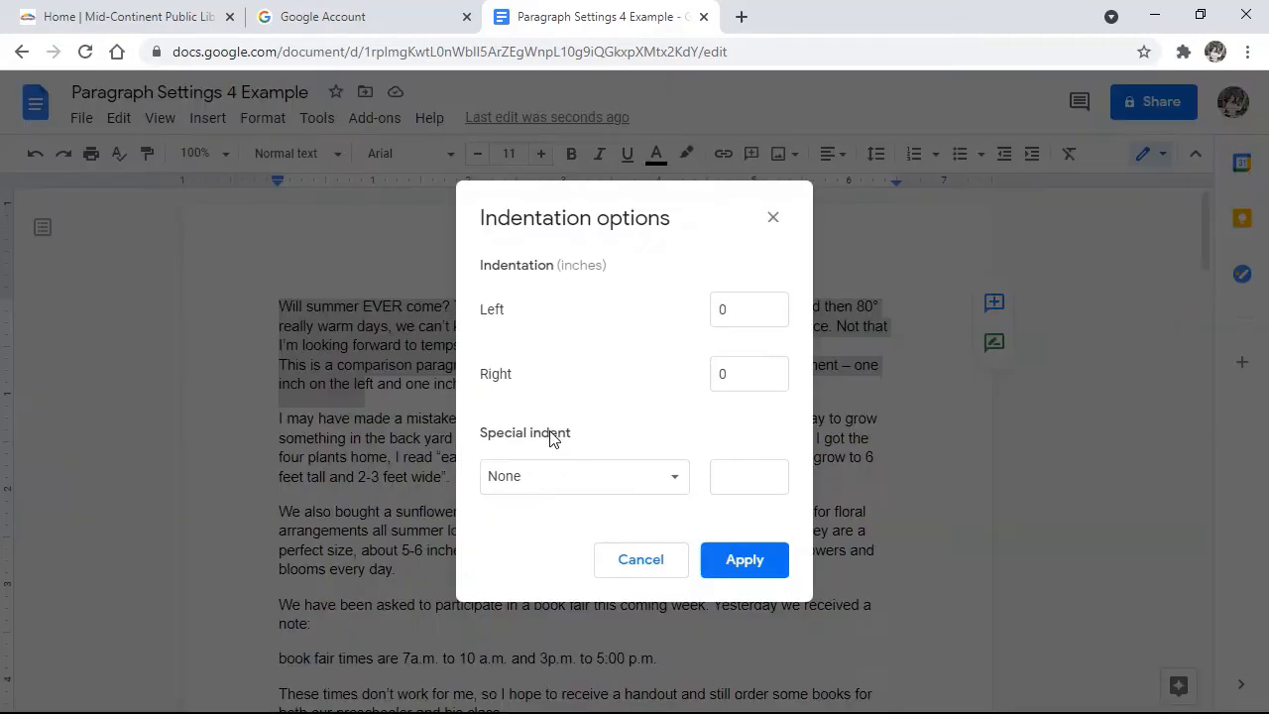
{"action": "left_click", "coordinate": [662, 484]}
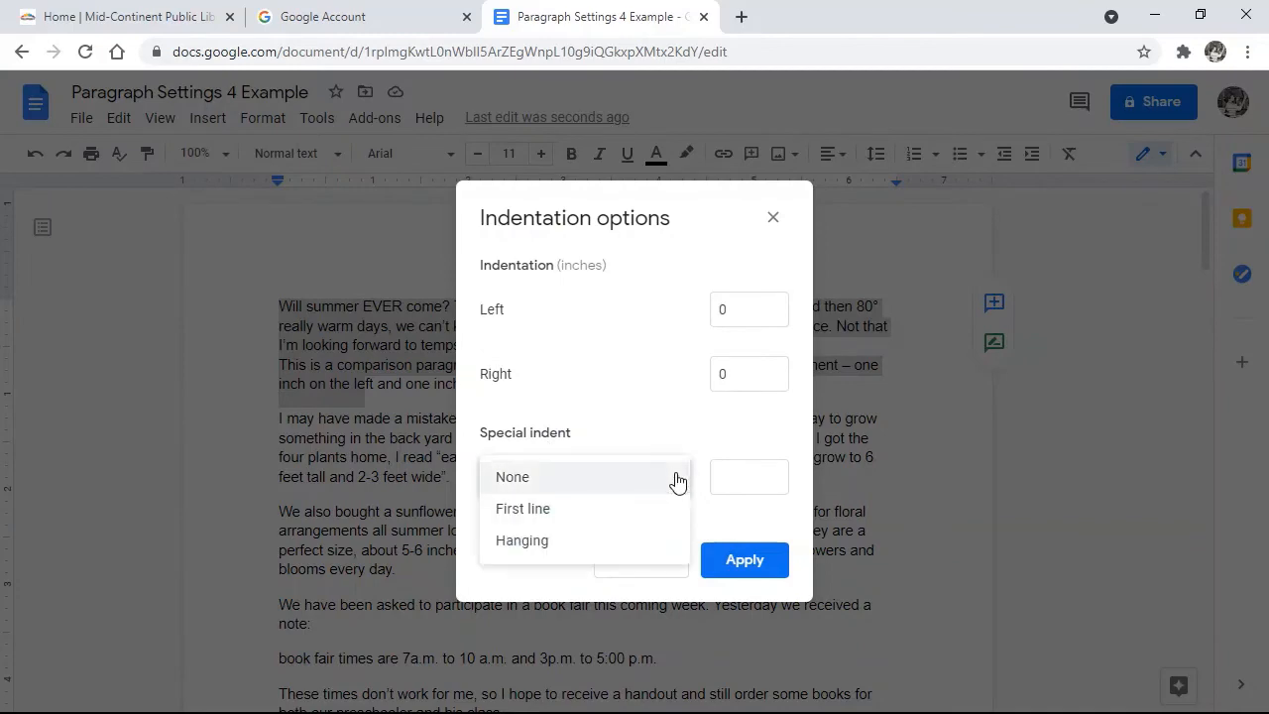
{"action": "left_click", "coordinate": [544, 514]}
{"action": "left_click", "coordinate": [744, 560]}
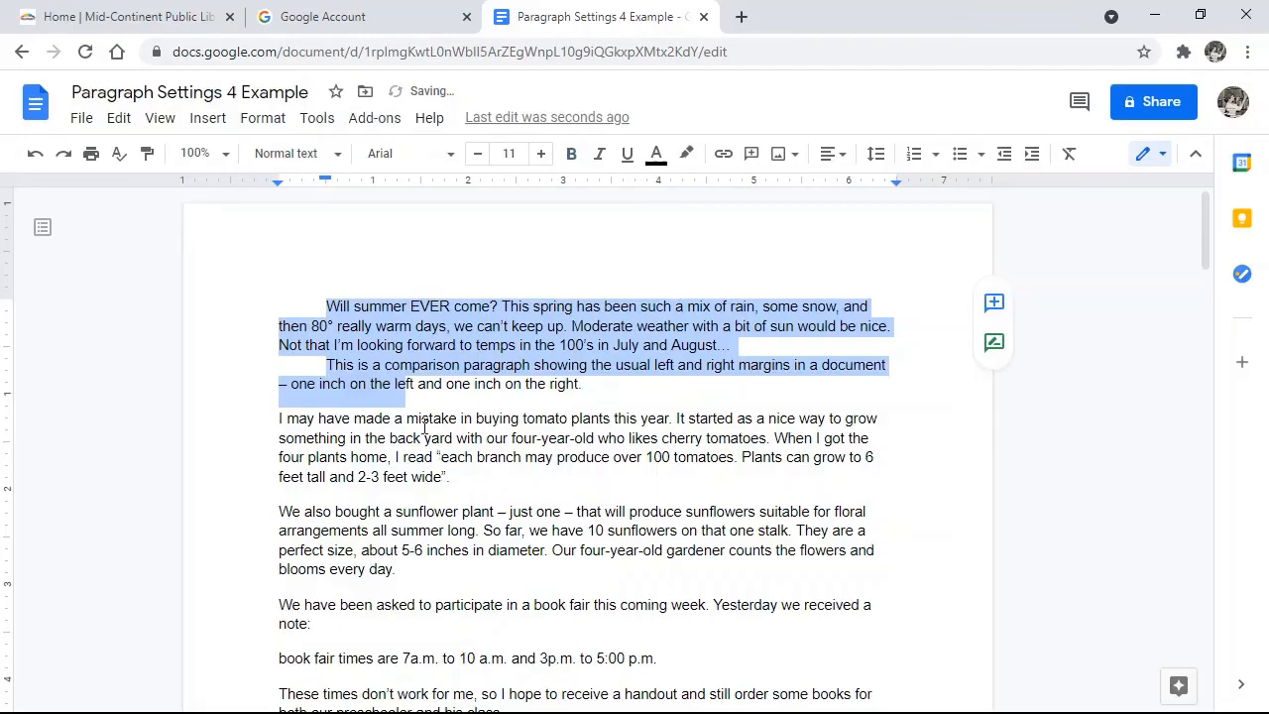
{"action": "left_click", "coordinate": [442, 345]}
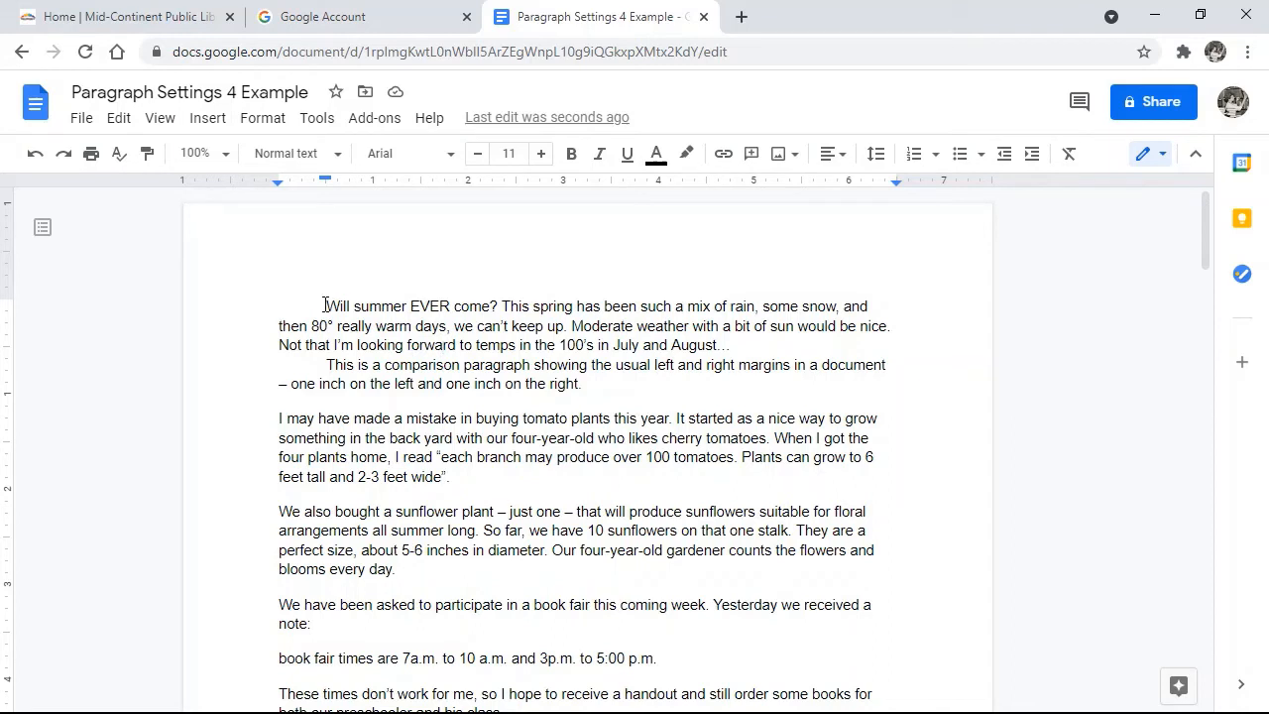
Add space before the comparison paragraph about the usual left and right margins
{"action": "left_click_drag", "start_coordinate": [327, 365], "coordinate": [581, 389]}
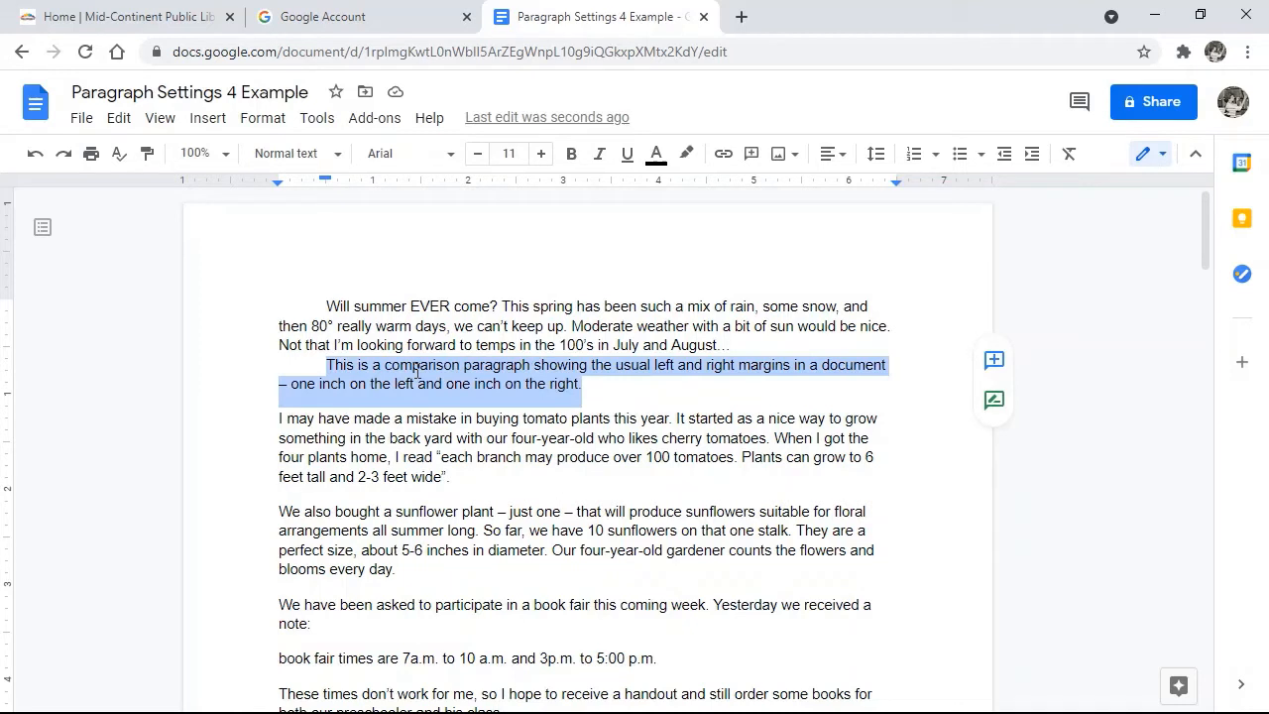
{"action": "left_click", "coordinate": [878, 157]}
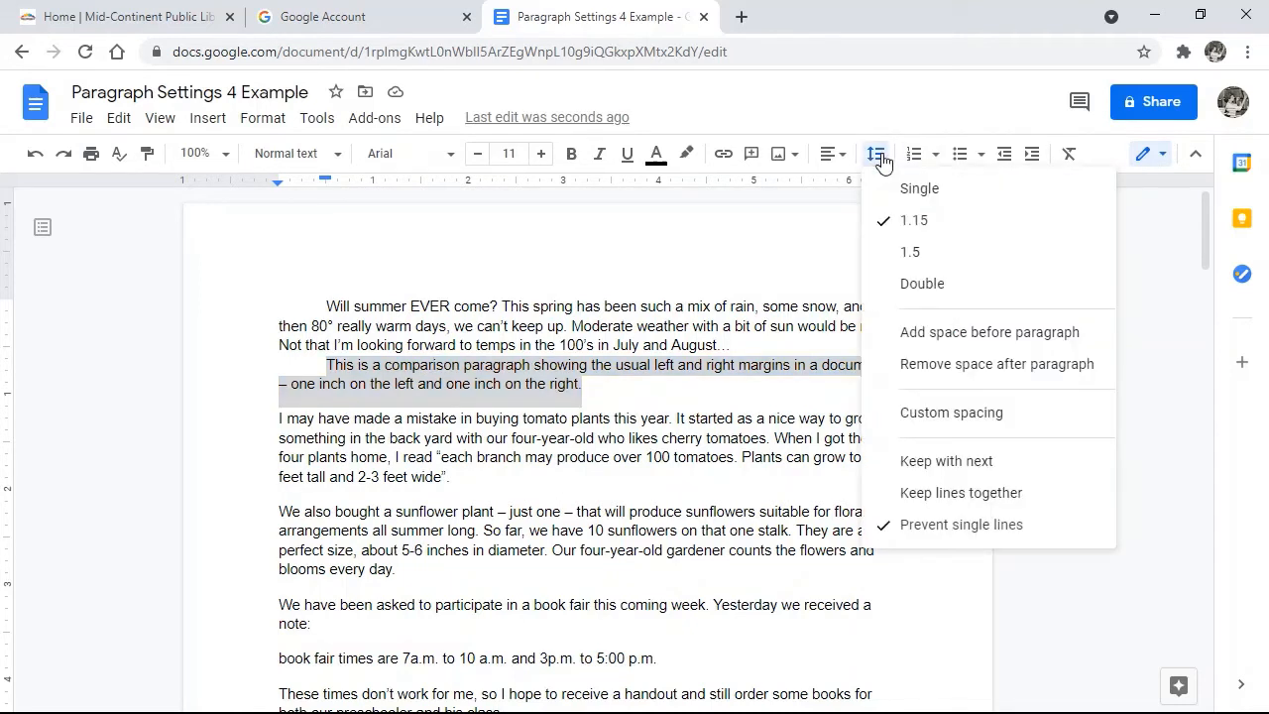
{"action": "left_click", "coordinate": [945, 339]}
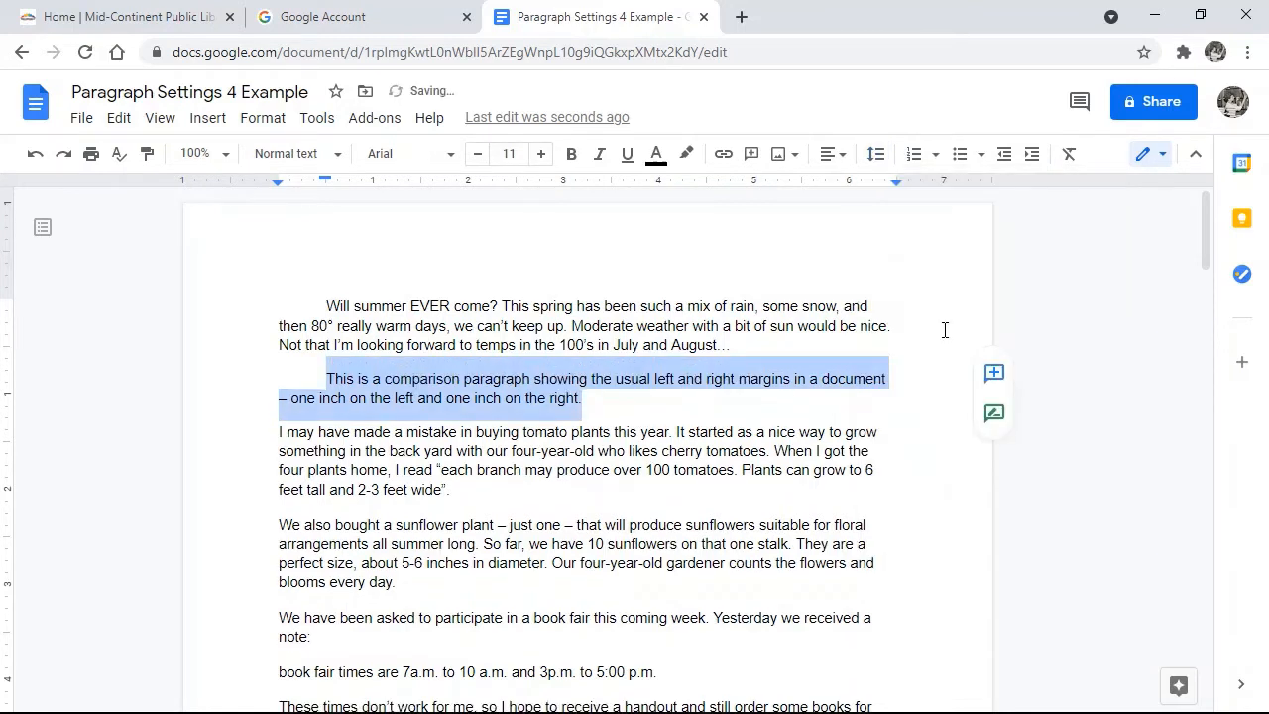
{"action": "left_click", "coordinate": [472, 377]}
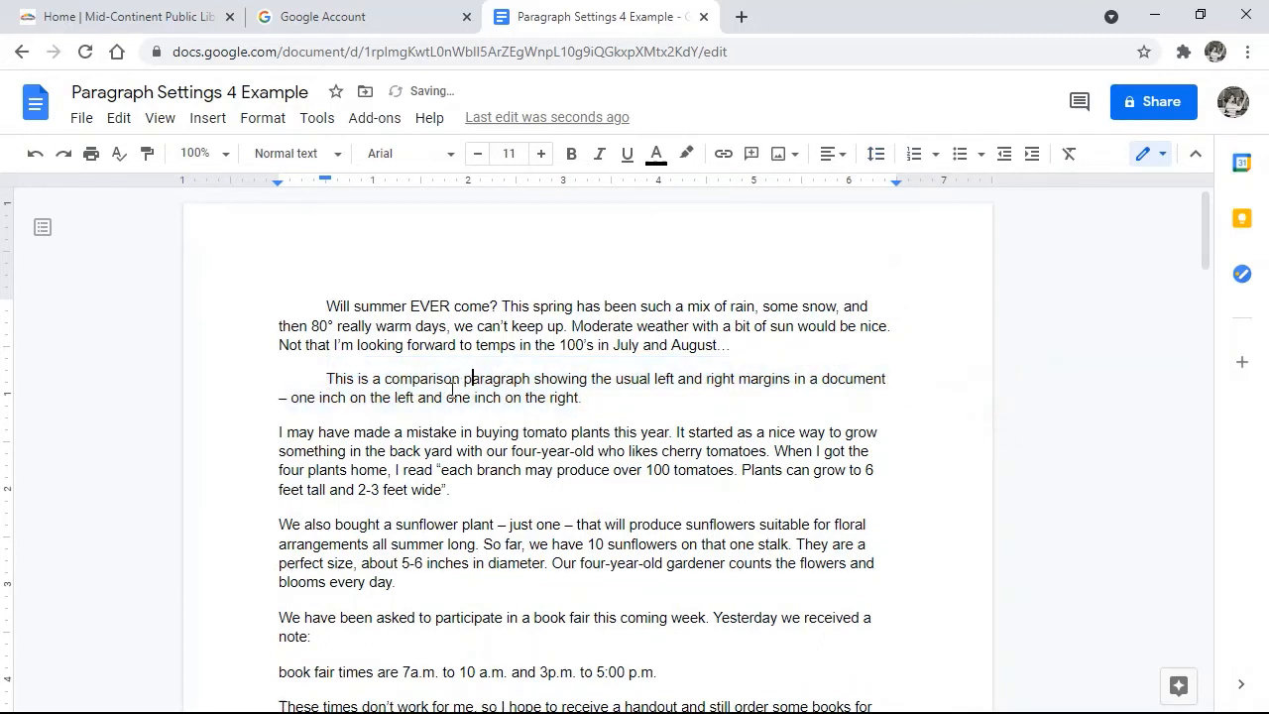
Add space after the first paragraph, which ends with "July and August…"
{"action": "left_click_drag", "start_coordinate": [326, 347], "coordinate": [516, 347]}
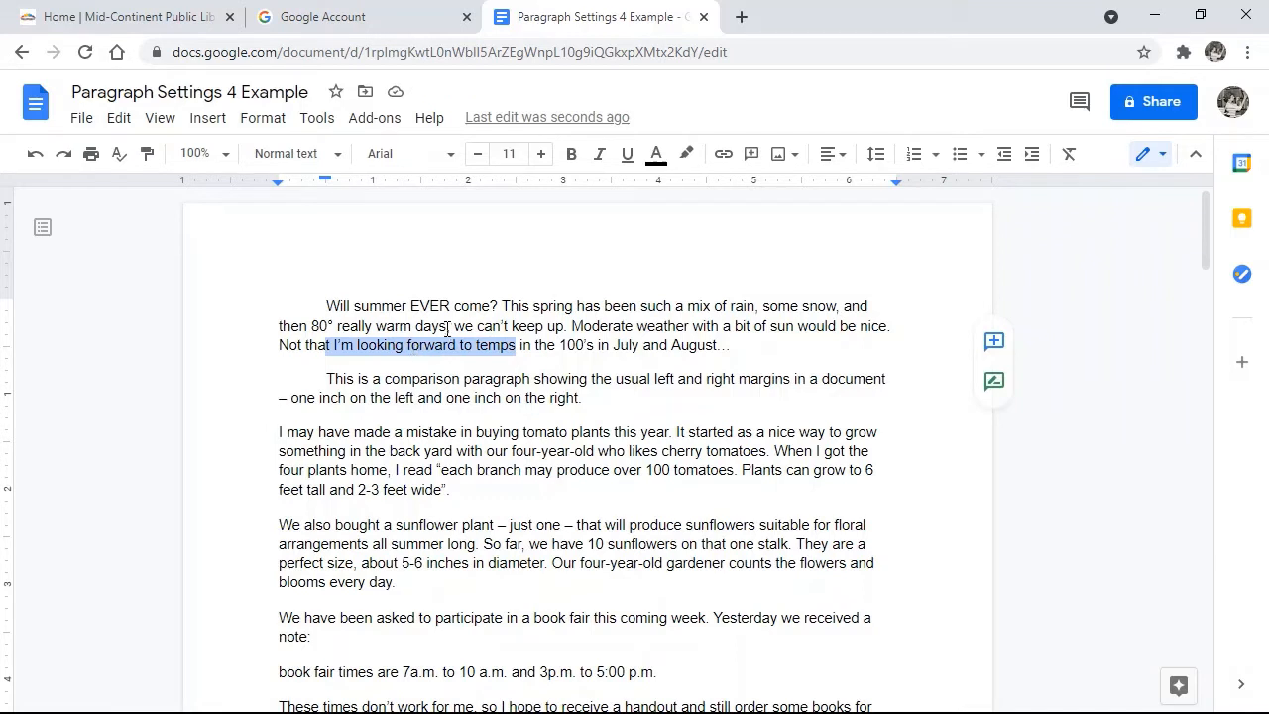
{"action": "left_click_drag", "start_coordinate": [326, 378], "coordinate": [441, 394]}
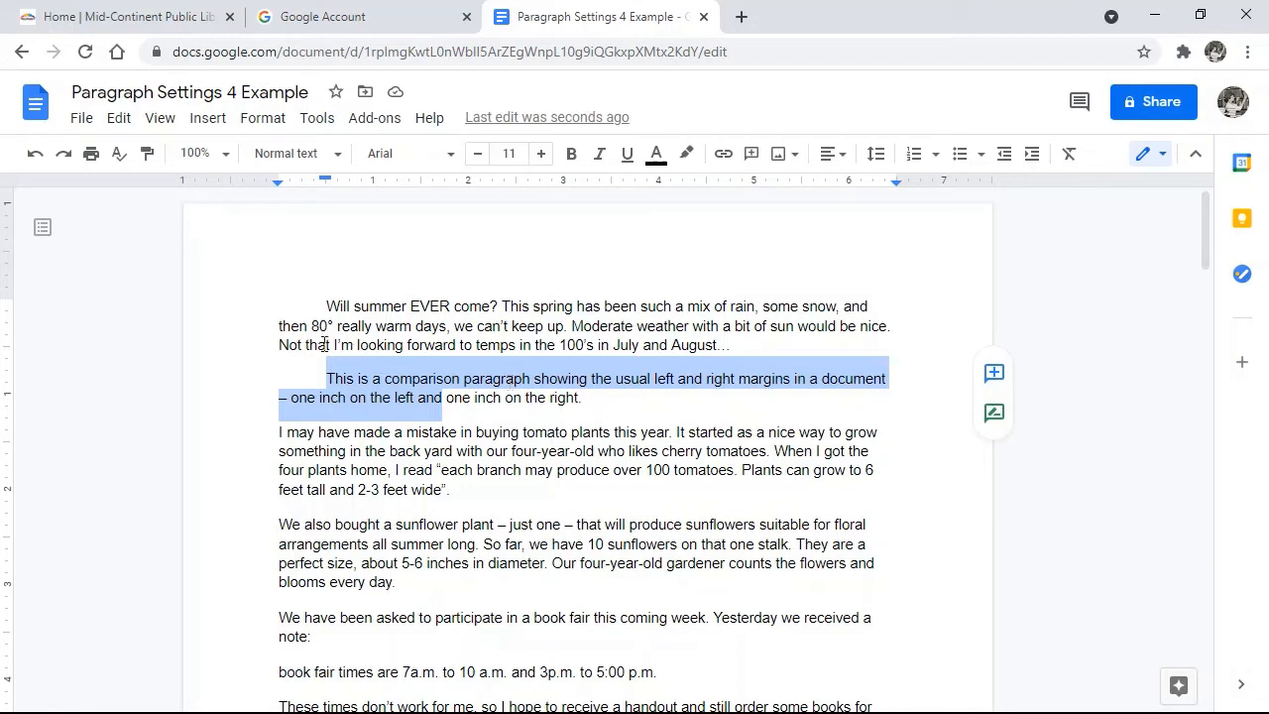
{"action": "left_click_drag", "start_coordinate": [283, 345], "coordinate": [729, 346]}
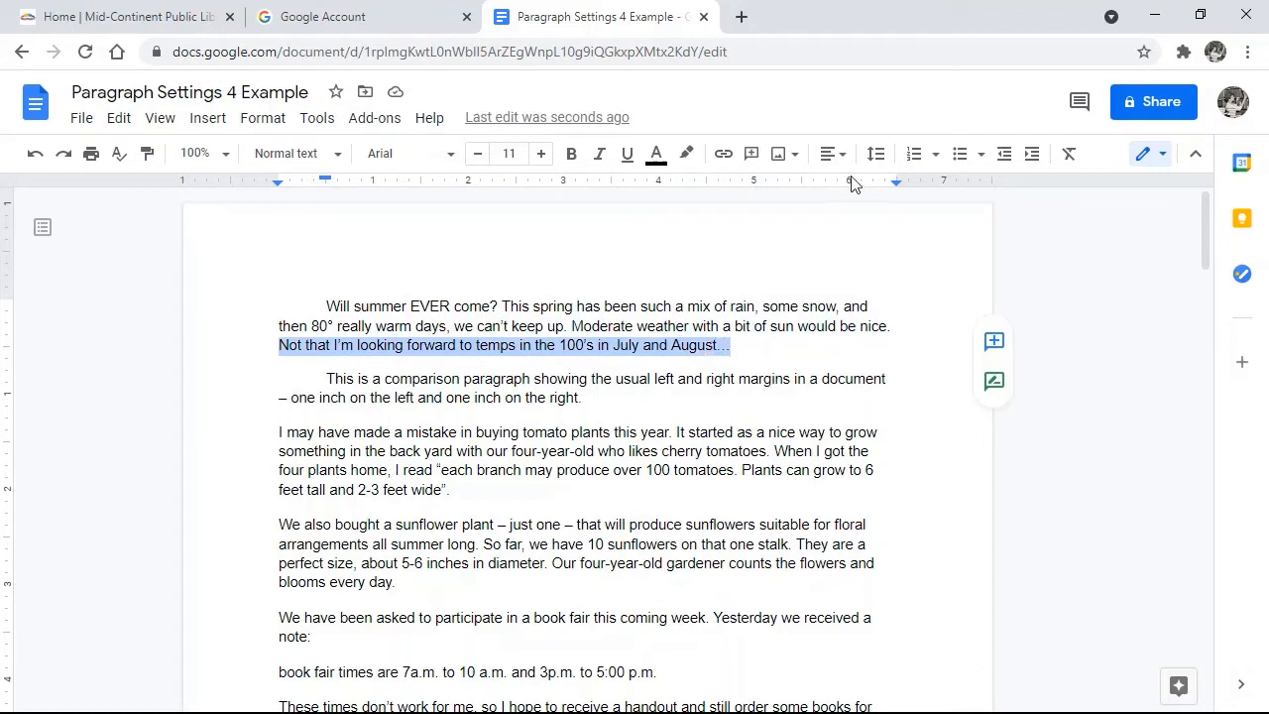
{"action": "left_click", "coordinate": [878, 157]}
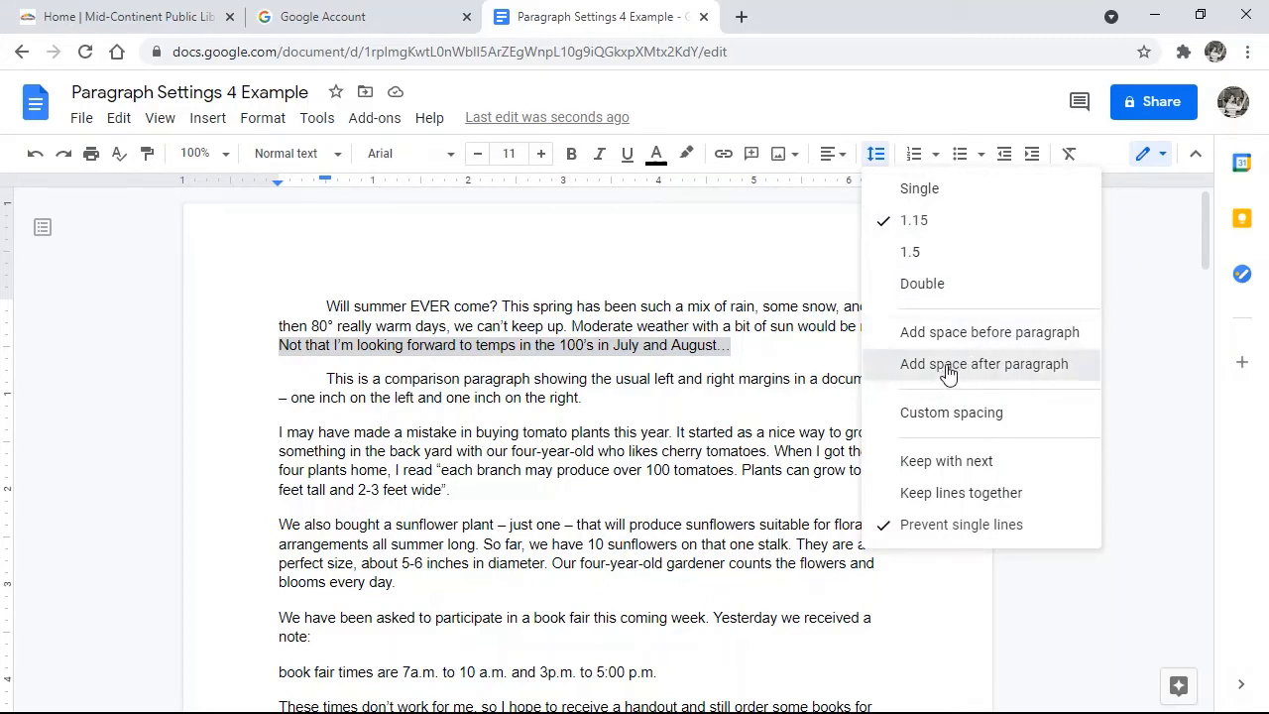
{"action": "left_click", "coordinate": [947, 367]}
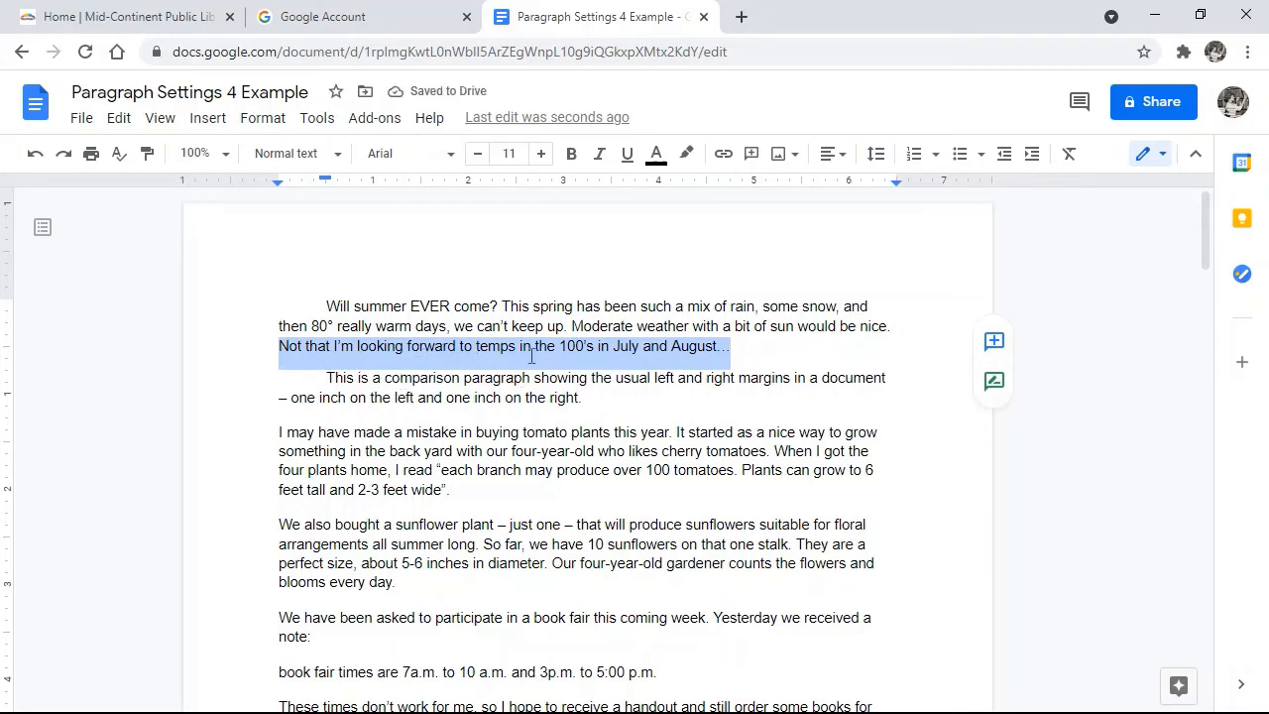
{"action": "left_click", "coordinate": [332, 376]}
{"action": "left_click_drag", "start_coordinate": [330, 376], "coordinate": [489, 380]}
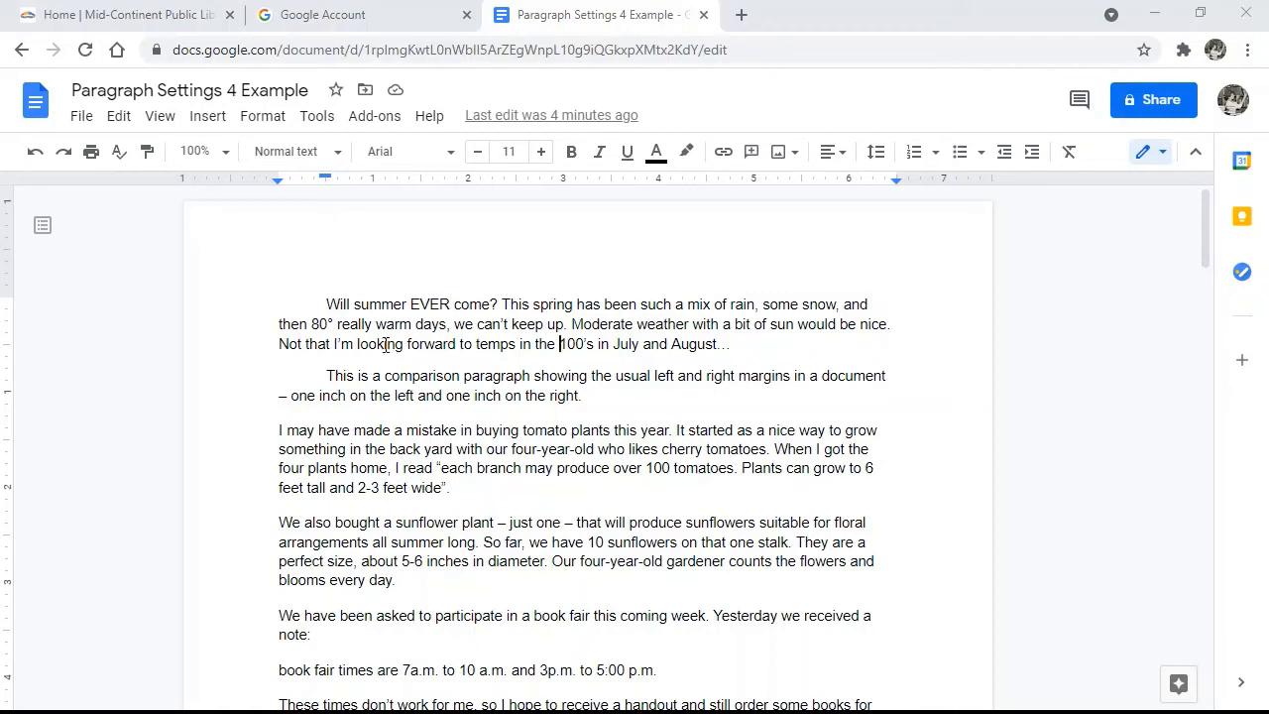
{"action": "left_click_drag", "start_coordinate": [381, 306], "coordinate": [453, 307]}
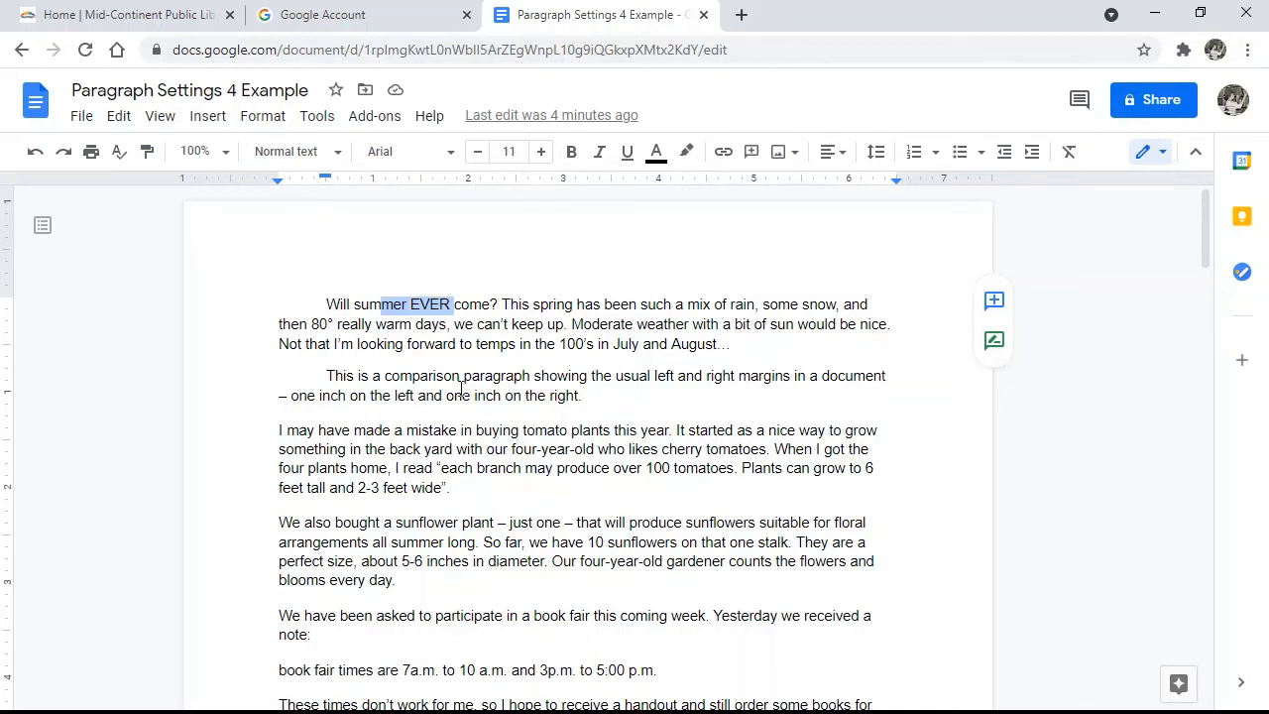
{"action": "left_click_drag", "start_coordinate": [395, 359], "coordinate": [426, 358]}
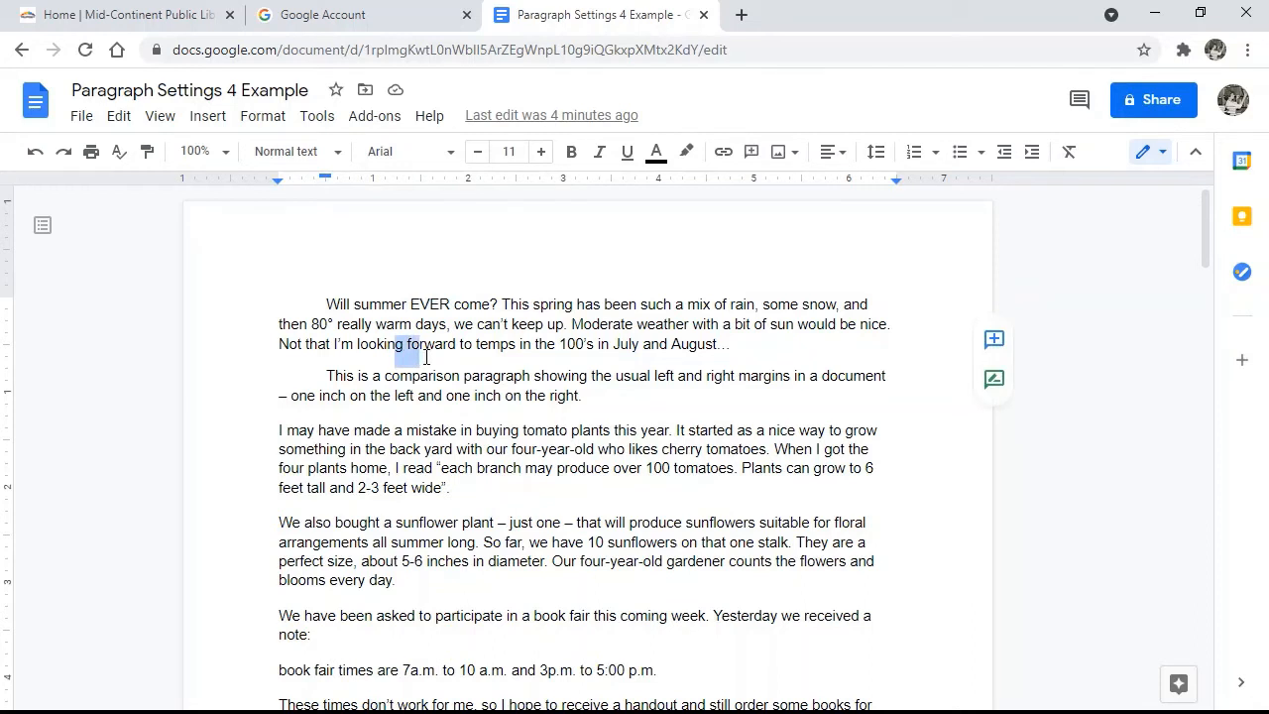
Set the custom paragraph spacing after the first paragraph to 11 points
{"action": "left_click", "coordinate": [731, 345]}
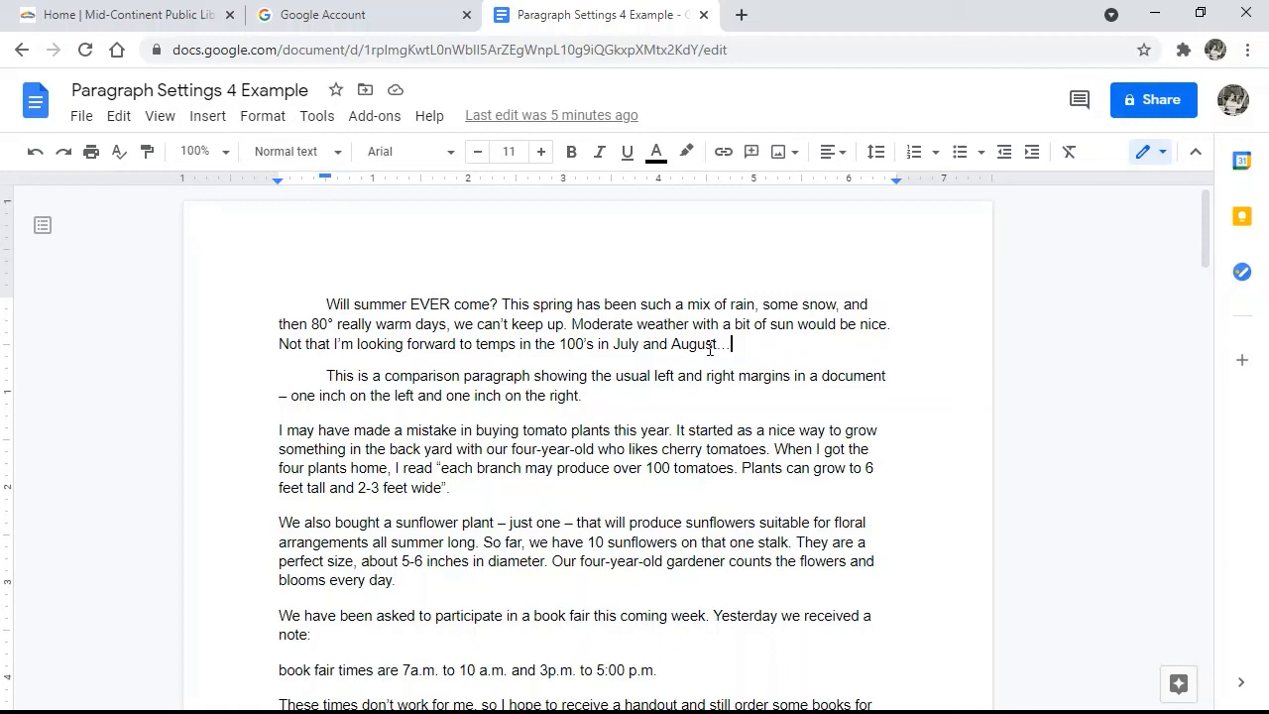
{"action": "left_click", "coordinate": [673, 349]}
{"action": "left_click_drag", "start_coordinate": [682, 355], "coordinate": [741, 354]}
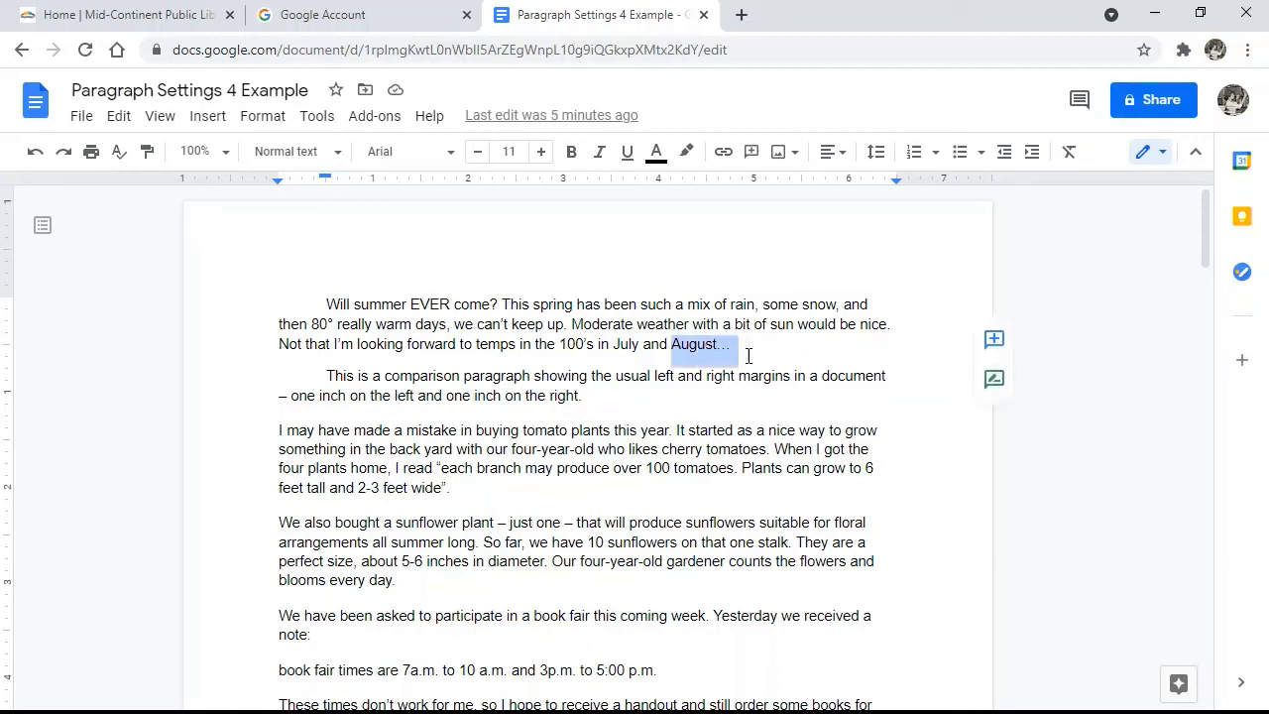
{"action": "left_click", "coordinate": [876, 153]}
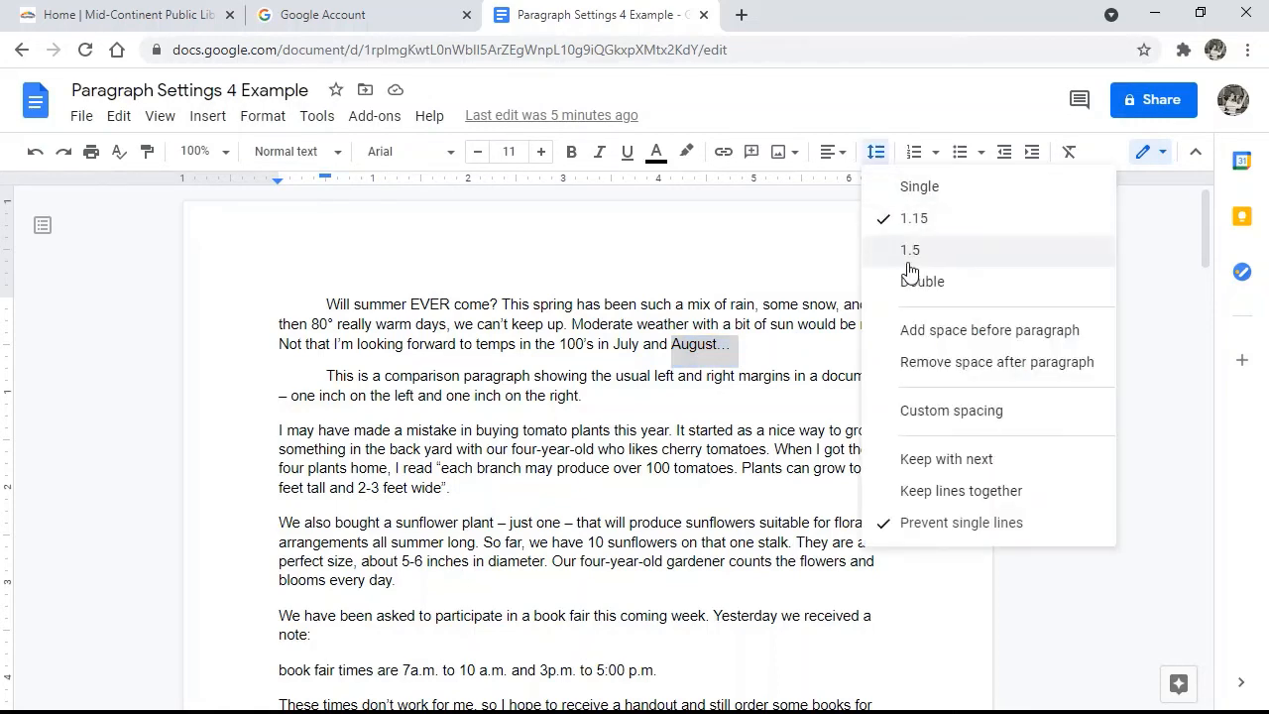
{"action": "left_click", "coordinate": [946, 412]}
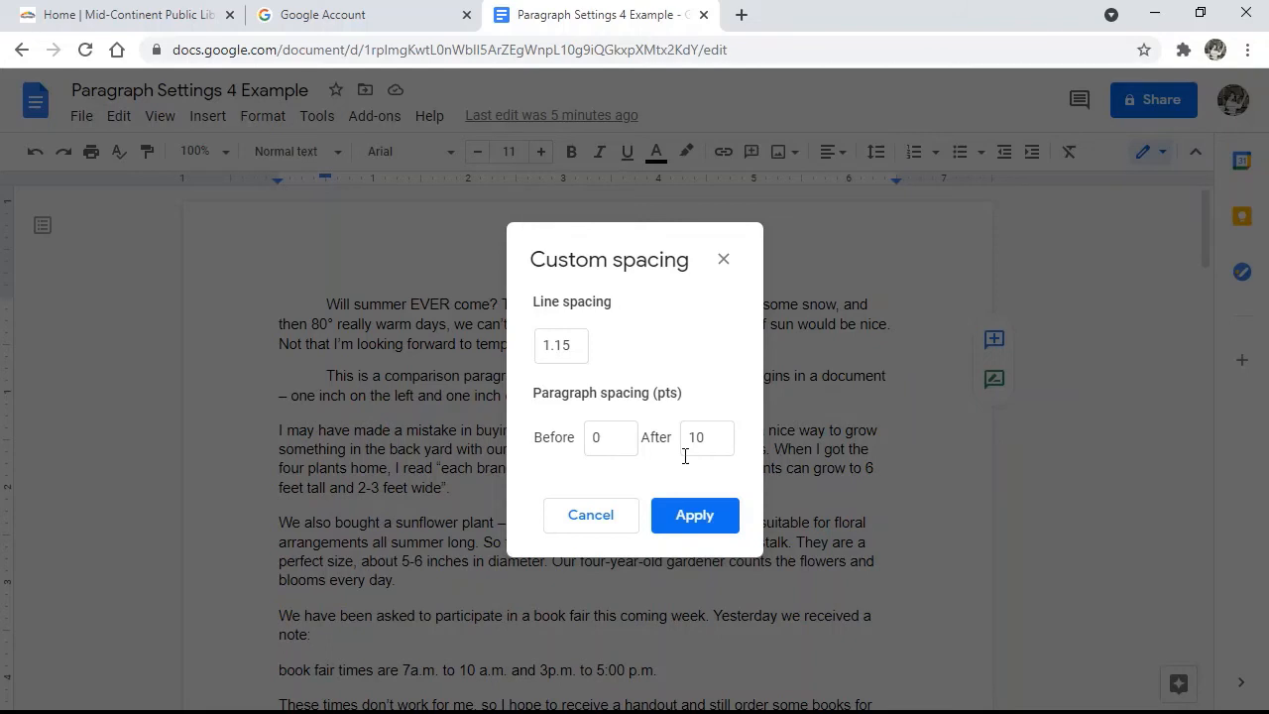
{"action": "left_click", "coordinate": [708, 435]}
{"action": "left_click_drag", "start_coordinate": [708, 436], "coordinate": [696, 437]}
{"action": "type", "text": "1"}
{"action": "left_click", "coordinate": [697, 515]}
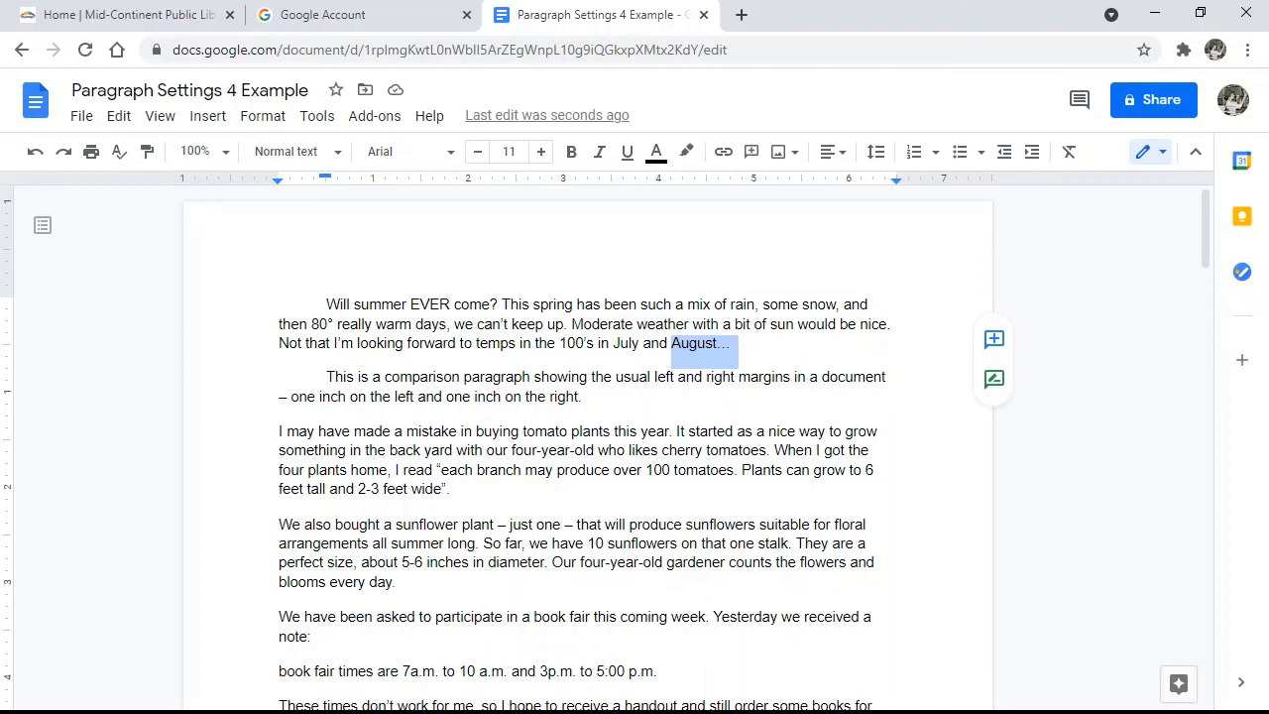
Turn on Keep with next for the "Reading Time at Home" heading
{"action": "scroll", "coordinate": [215, 370], "scroll_direction": "down", "scroll_amount": 5}
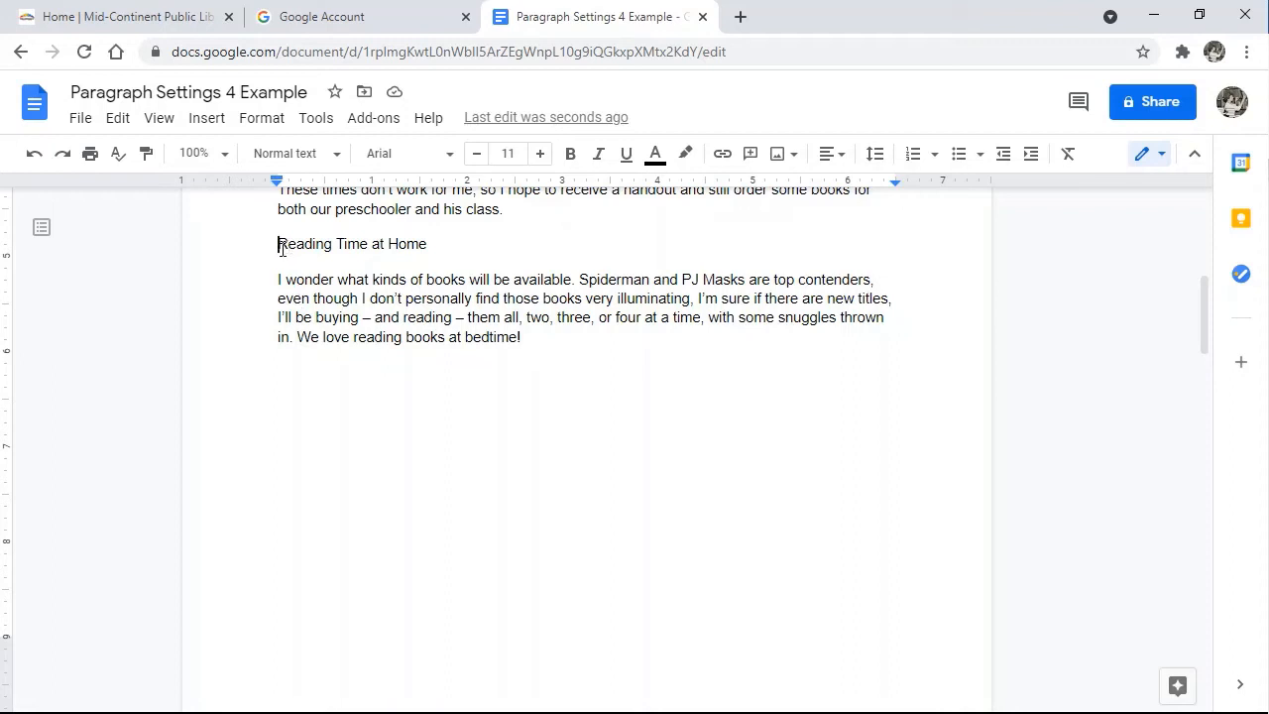
{"action": "left_click_drag", "start_coordinate": [277, 246], "coordinate": [454, 250]}
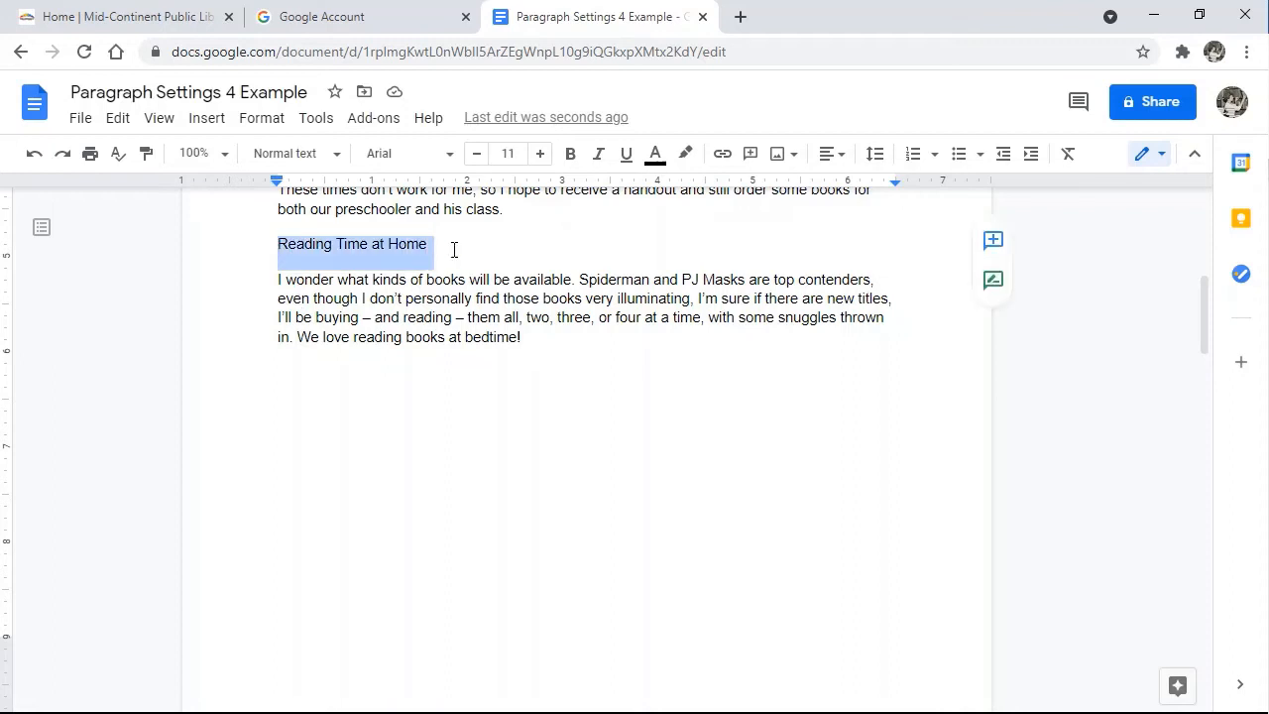
{"action": "left_click", "coordinate": [875, 156]}
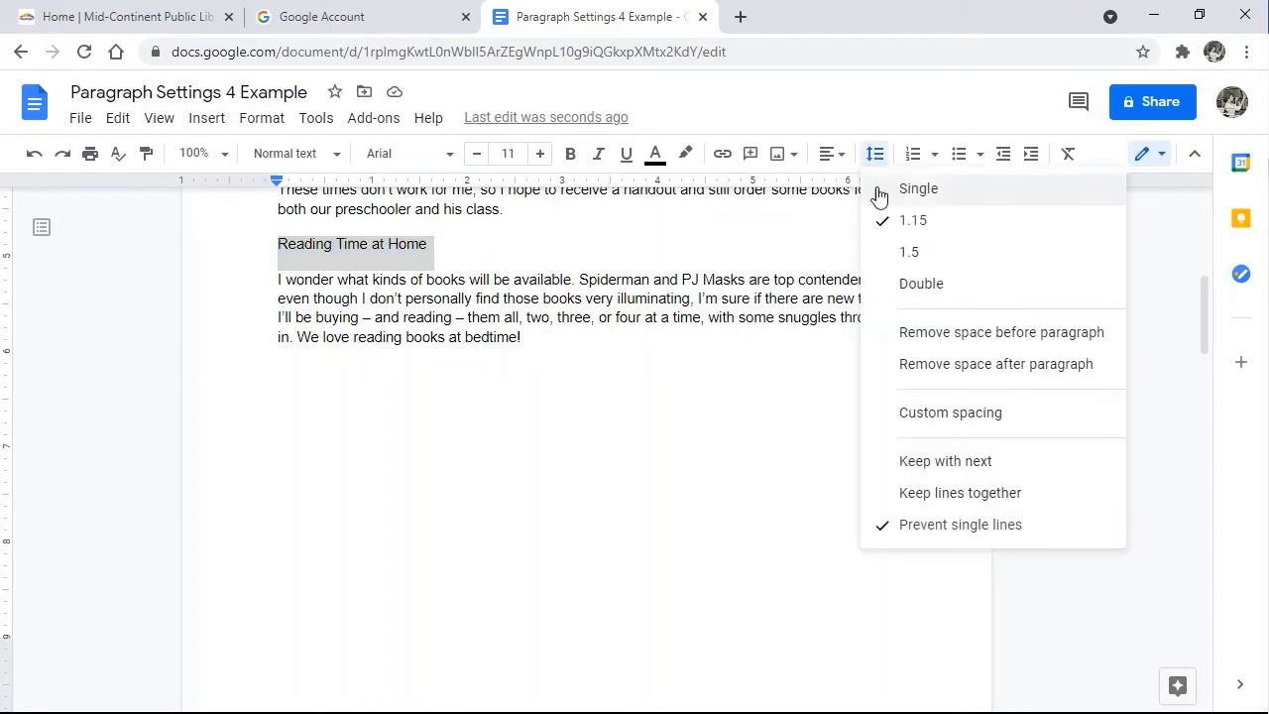
{"action": "left_click", "coordinate": [961, 462]}
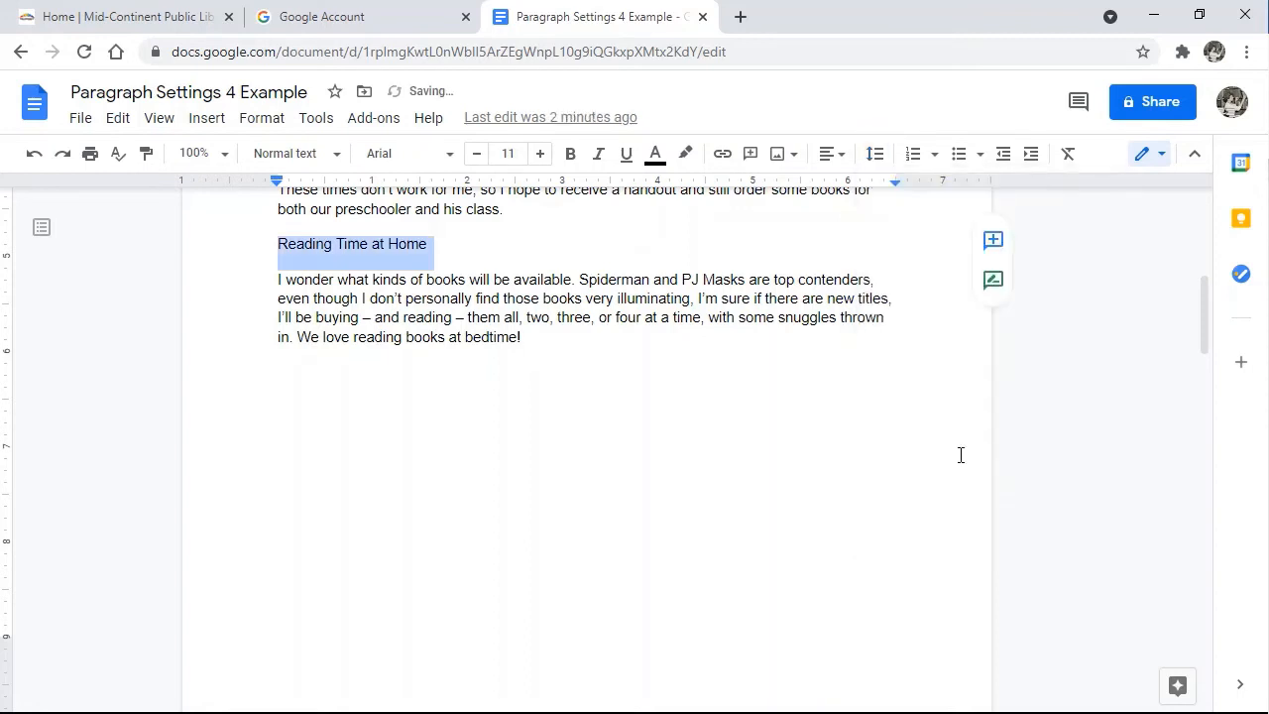
{"action": "left_click", "coordinate": [349, 244]}
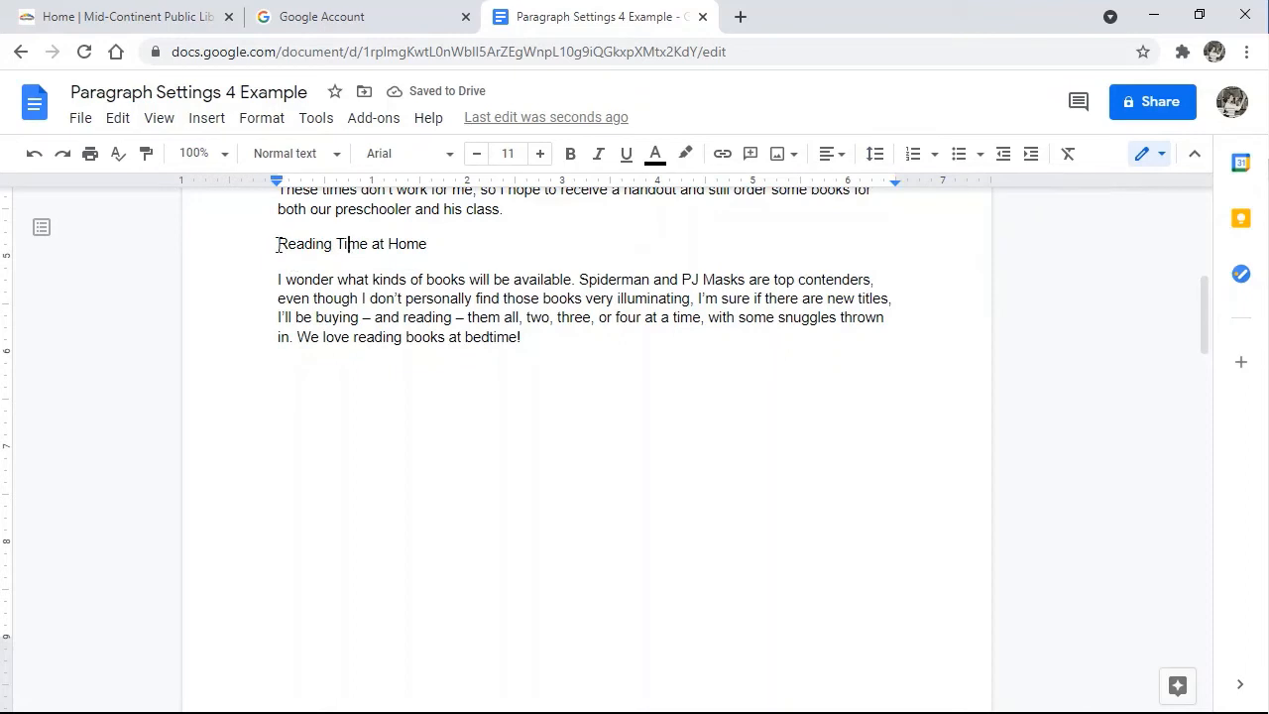
Insert blank lines above the "Reading Time at Home" heading until the heading and its paragraph move together onto the next page
{"action": "left_click", "coordinate": [506, 210]}
{"action": "key", "text": "Return"}
{"action": "key", "text": "Return"}
{"action": "key", "text": "Return"}
{"action": "key", "text": "Return"}
{"action": "key", "text": "Return"}
{"action": "key", "text": "Return"}
{"action": "key", "text": "Return"}
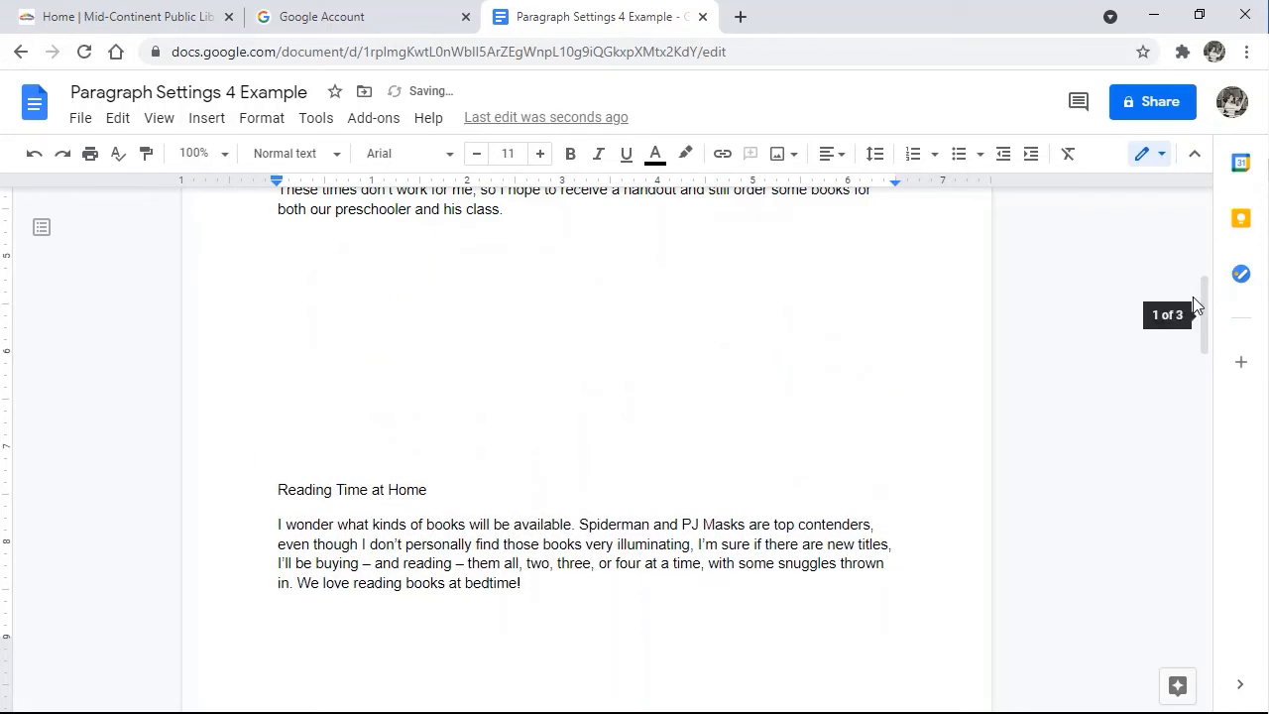
{"action": "left_click_drag", "start_coordinate": [1205, 304], "coordinate": [1205, 357]}
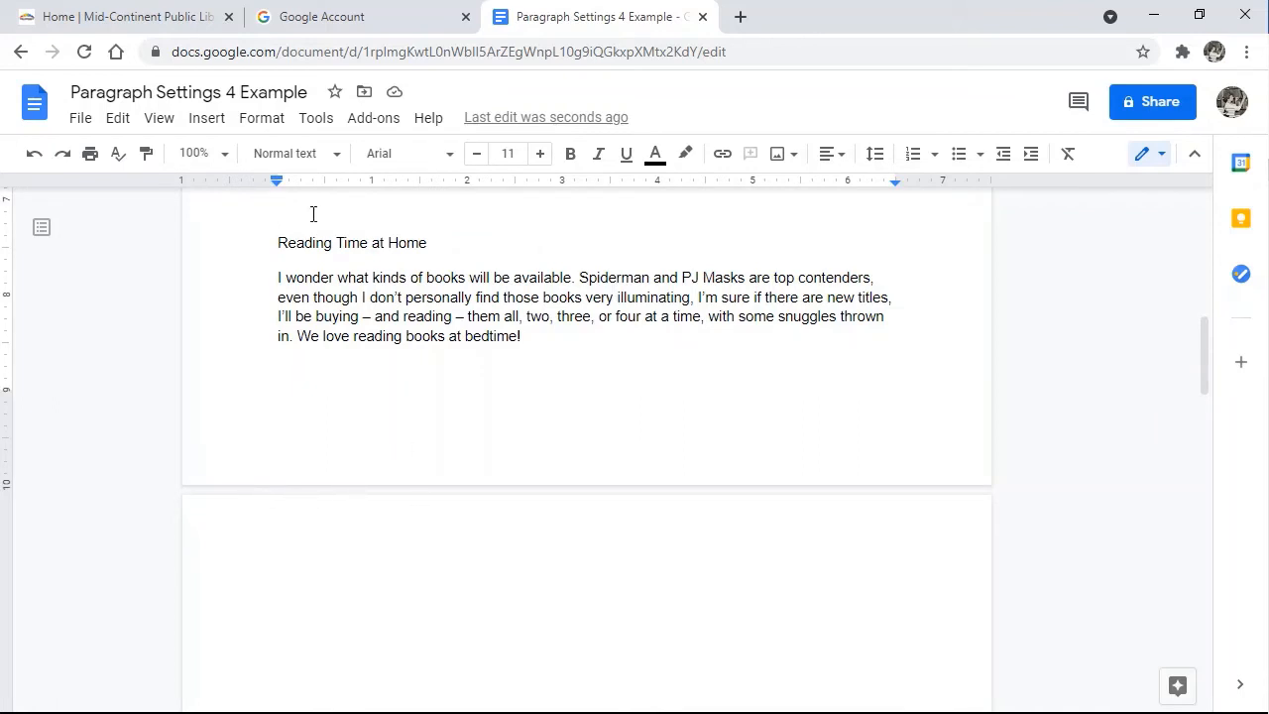
{"action": "key", "text": "Return"}
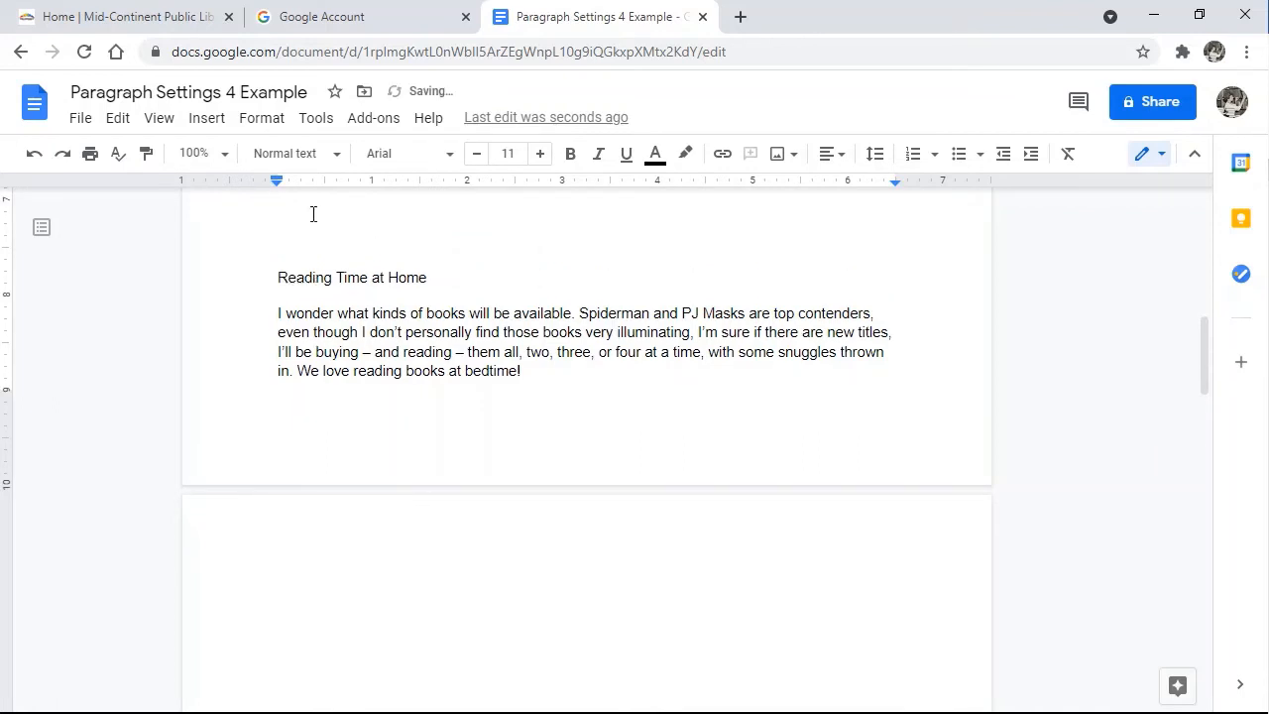
{"action": "key", "text": "Return"}
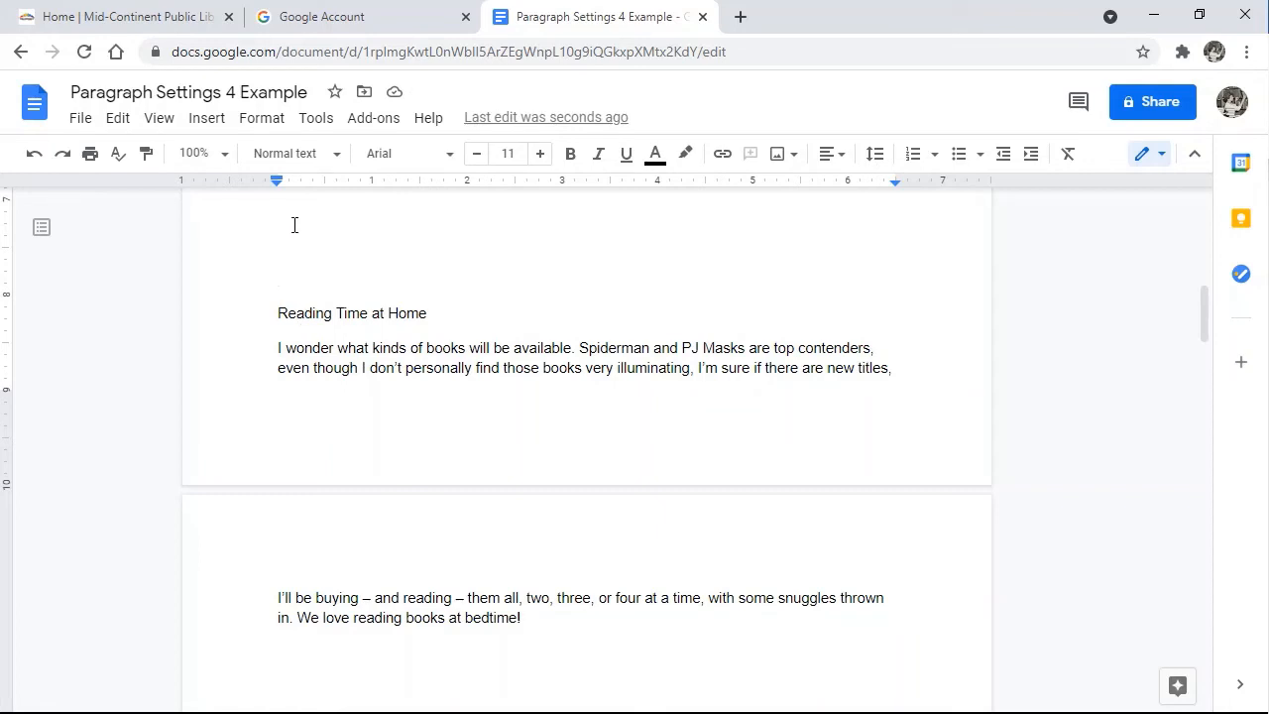
{"action": "key", "text": "Return"}
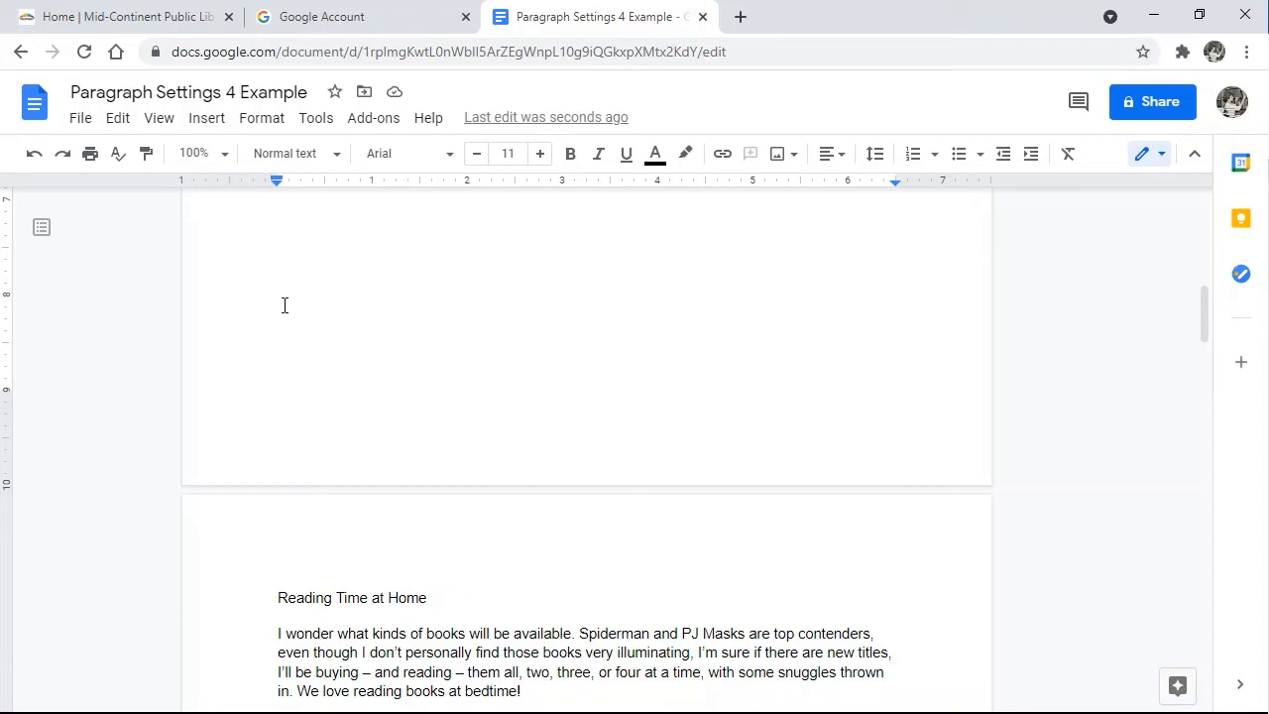
Turn on Keep lines together for the "I wonder what kinds of books will be available" paragraph
{"action": "left_click_drag", "start_coordinate": [1203, 305], "coordinate": [1203, 323]}
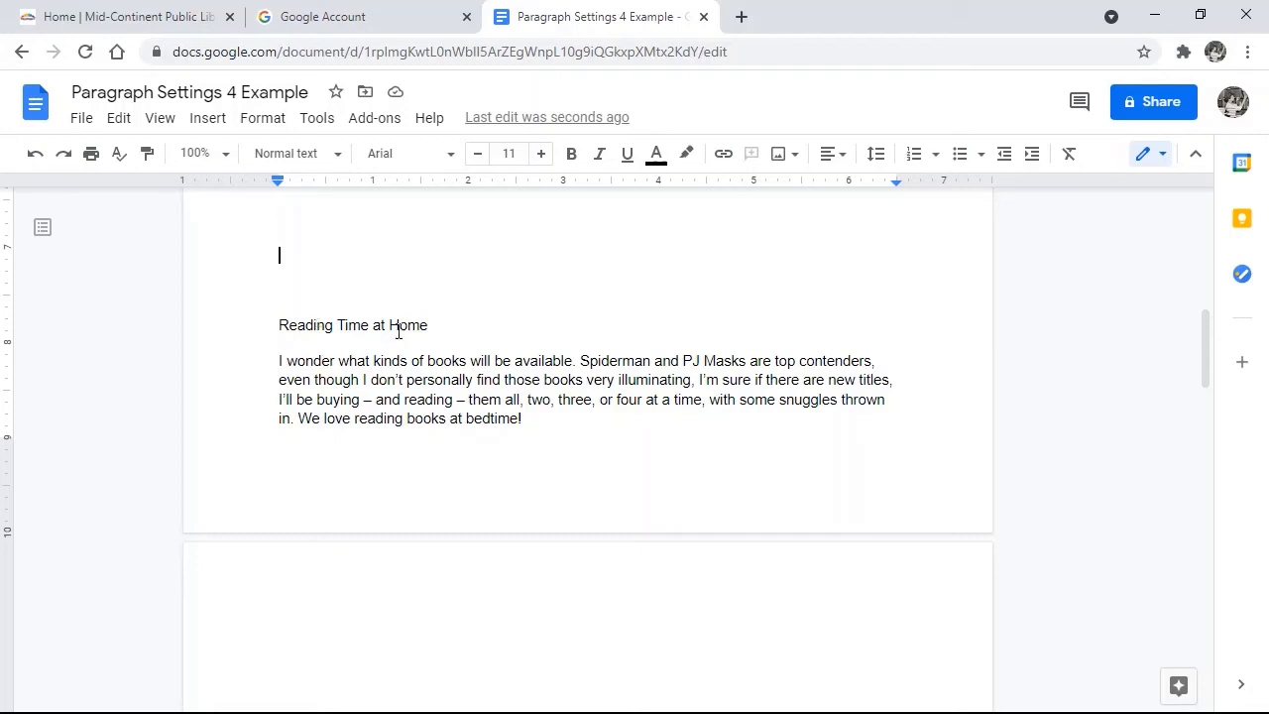
{"action": "left_click", "coordinate": [877, 157]}
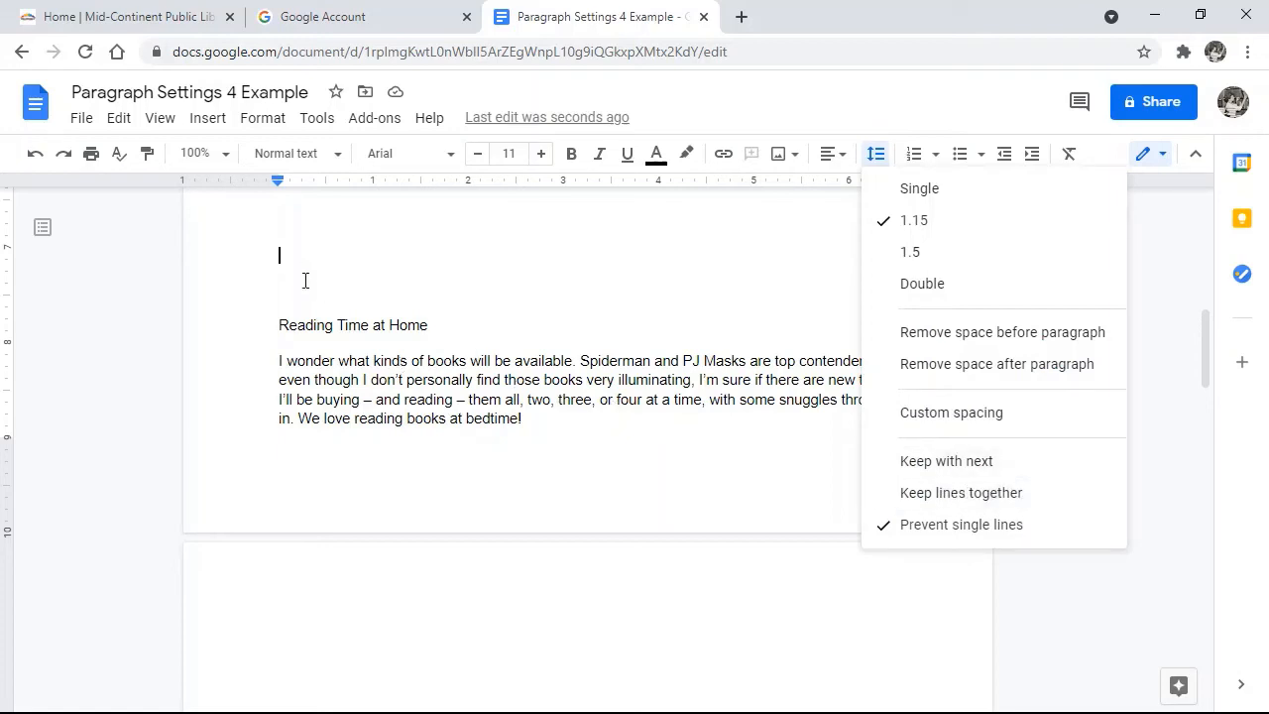
{"action": "left_click", "coordinate": [367, 380]}
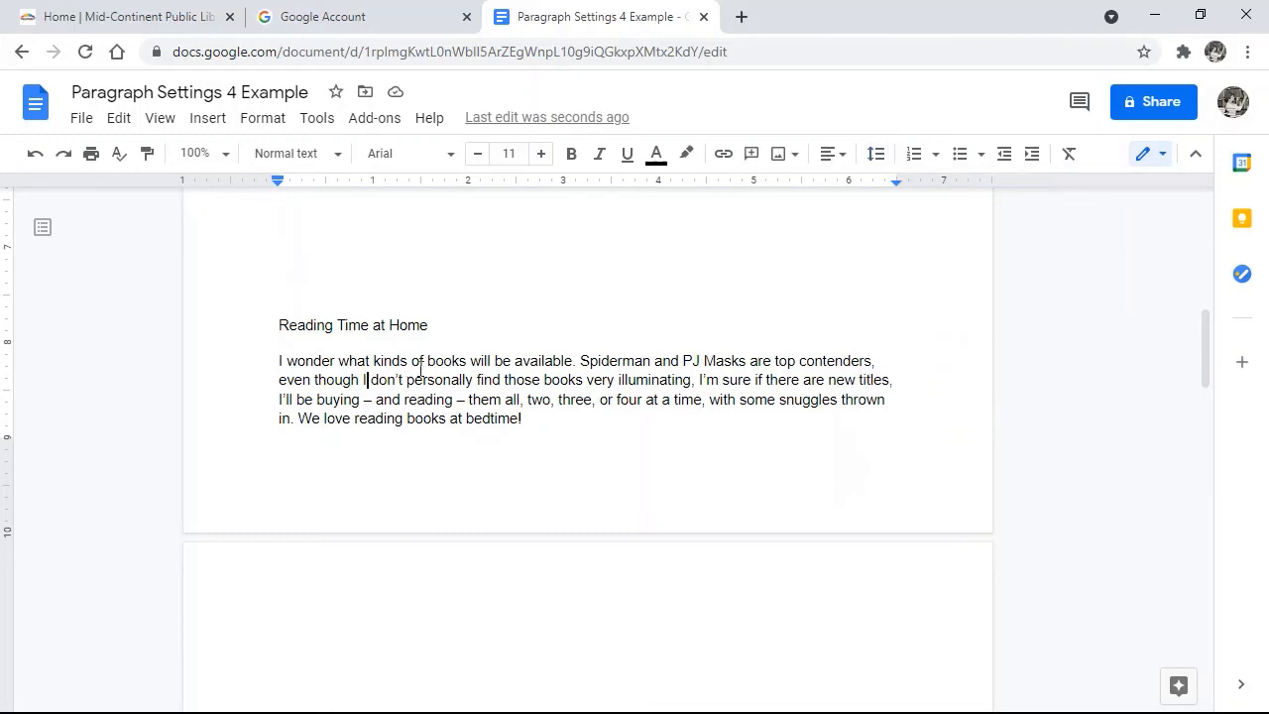
{"action": "left_click", "coordinate": [877, 159]}
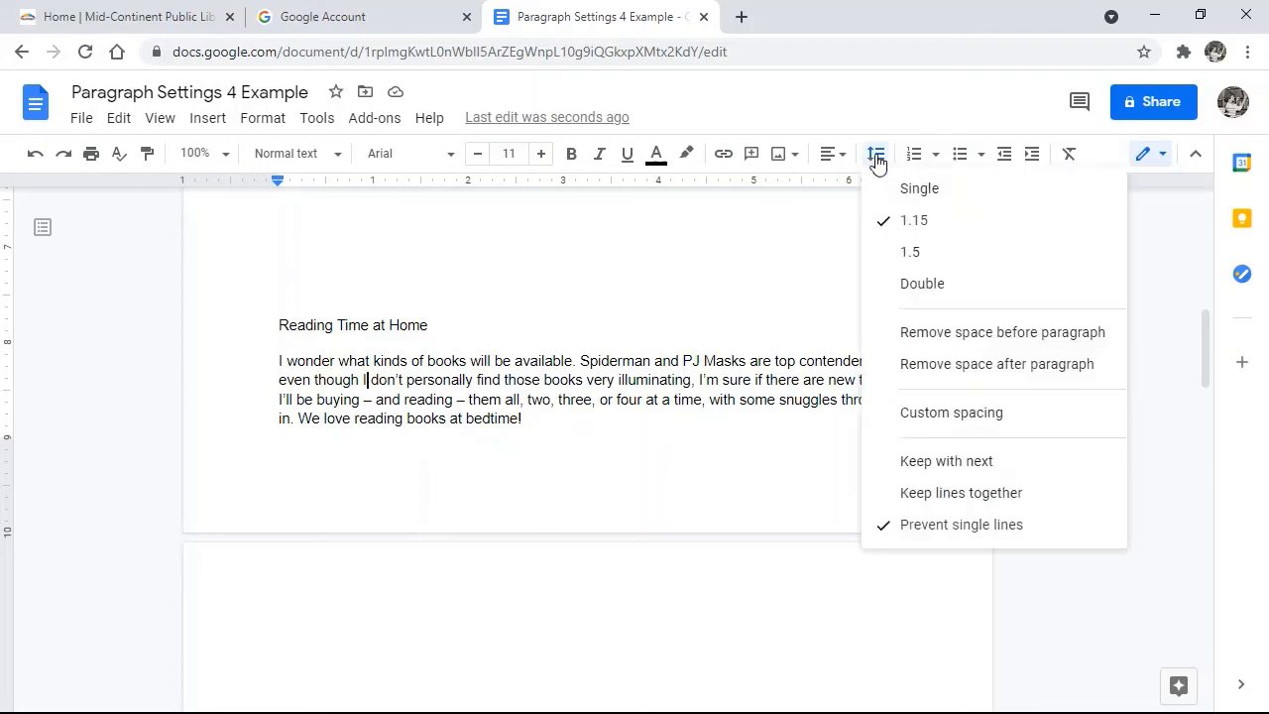
{"action": "left_click", "coordinate": [944, 495]}
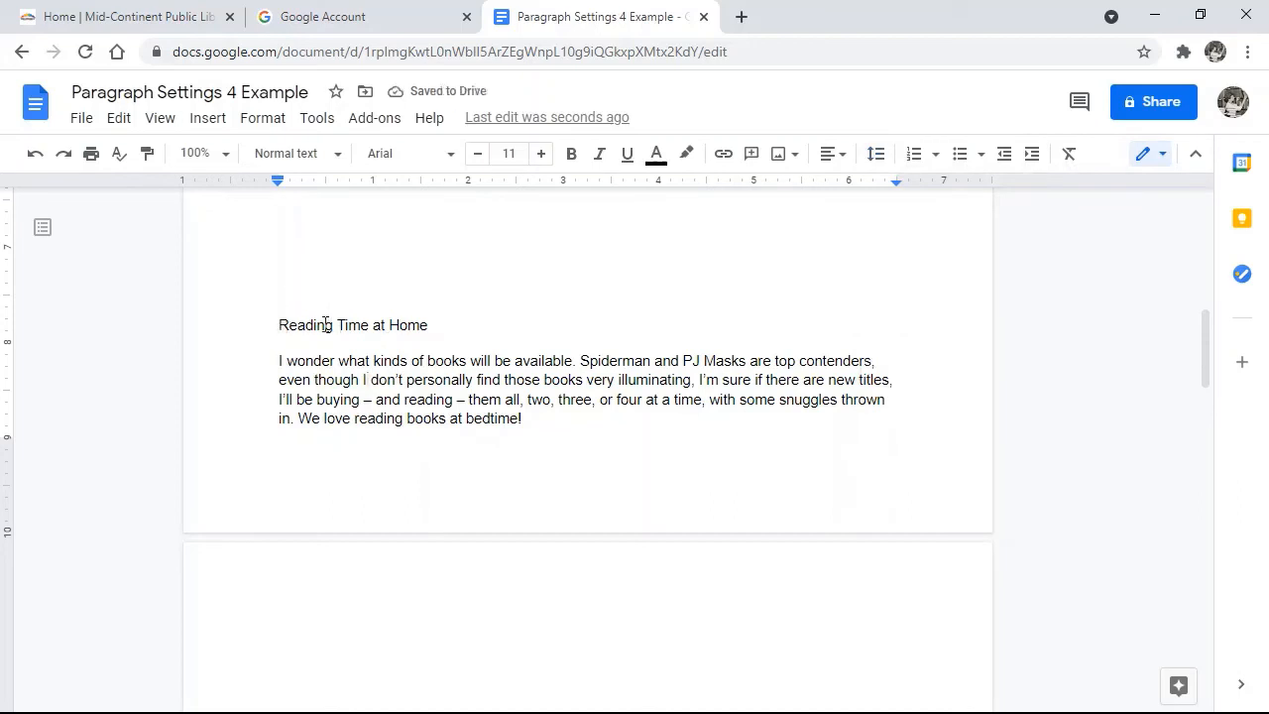
Insert another blank line above the "Reading Time at Home" heading to push the whole paragraph below it onto the next page
{"action": "left_click", "coordinate": [308, 292]}
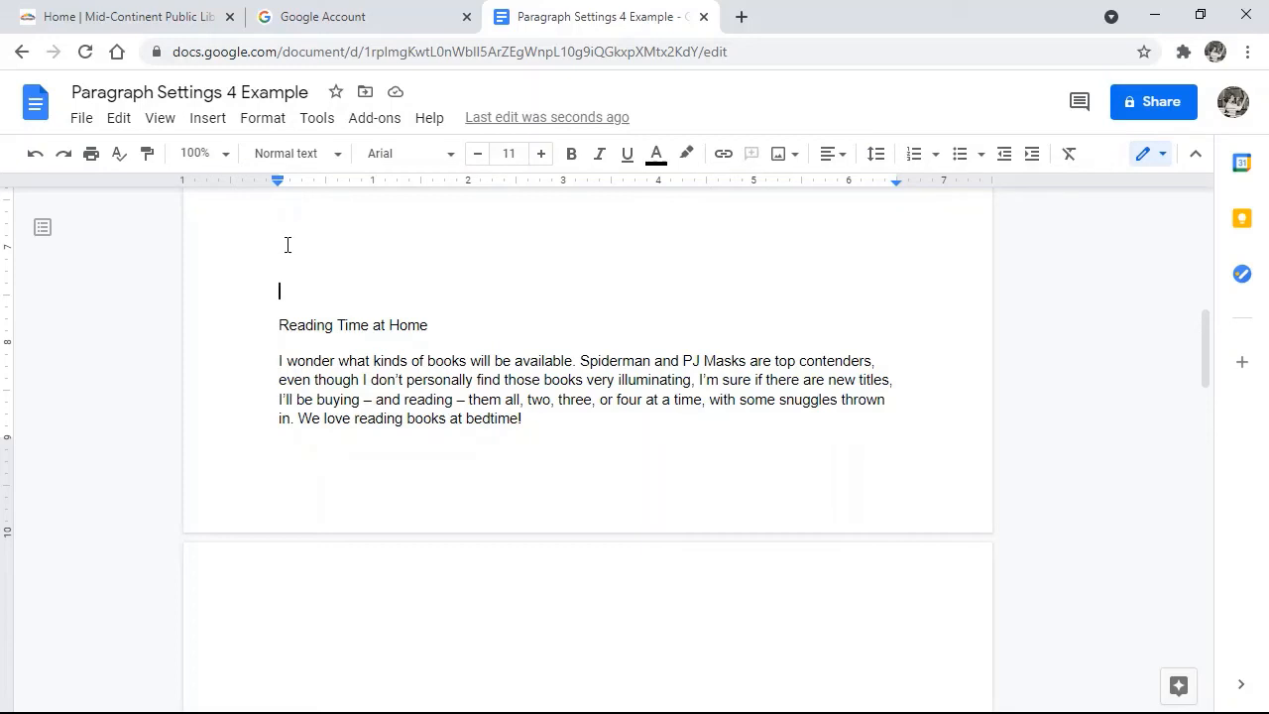
{"action": "key", "text": "Return"}
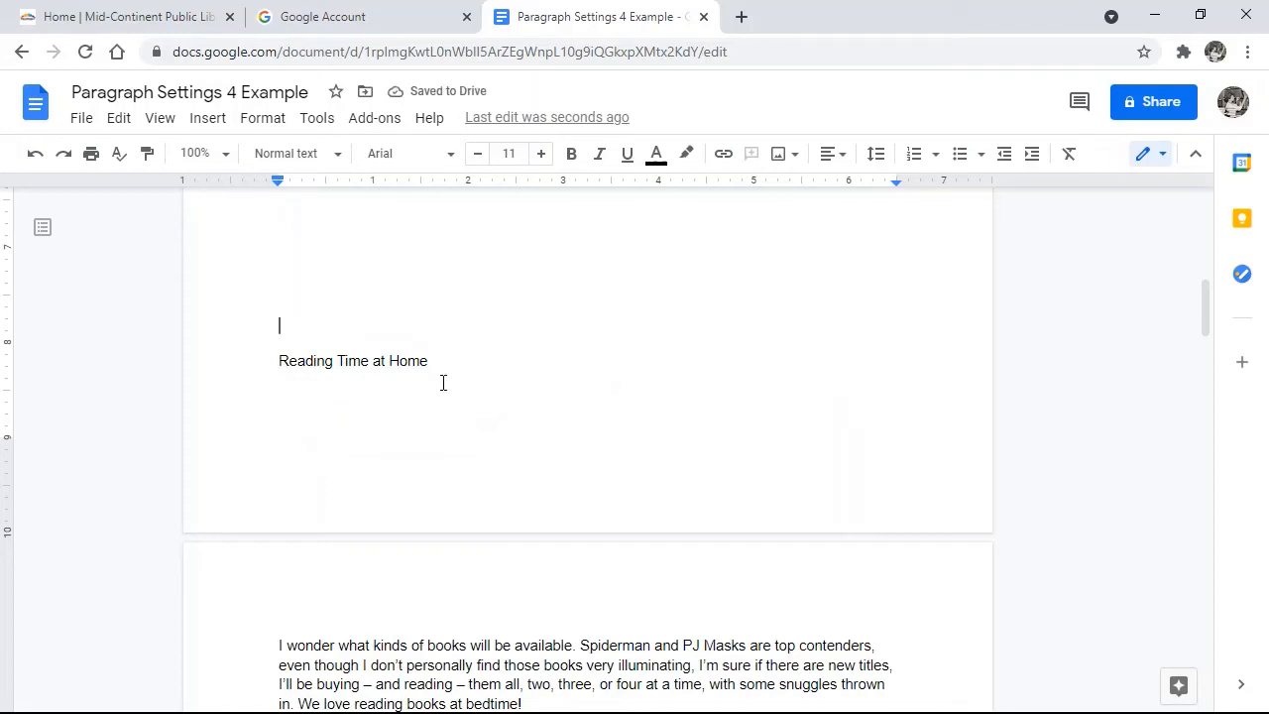
{"action": "left_click_drag", "start_coordinate": [1205, 316], "coordinate": [1199, 340]}
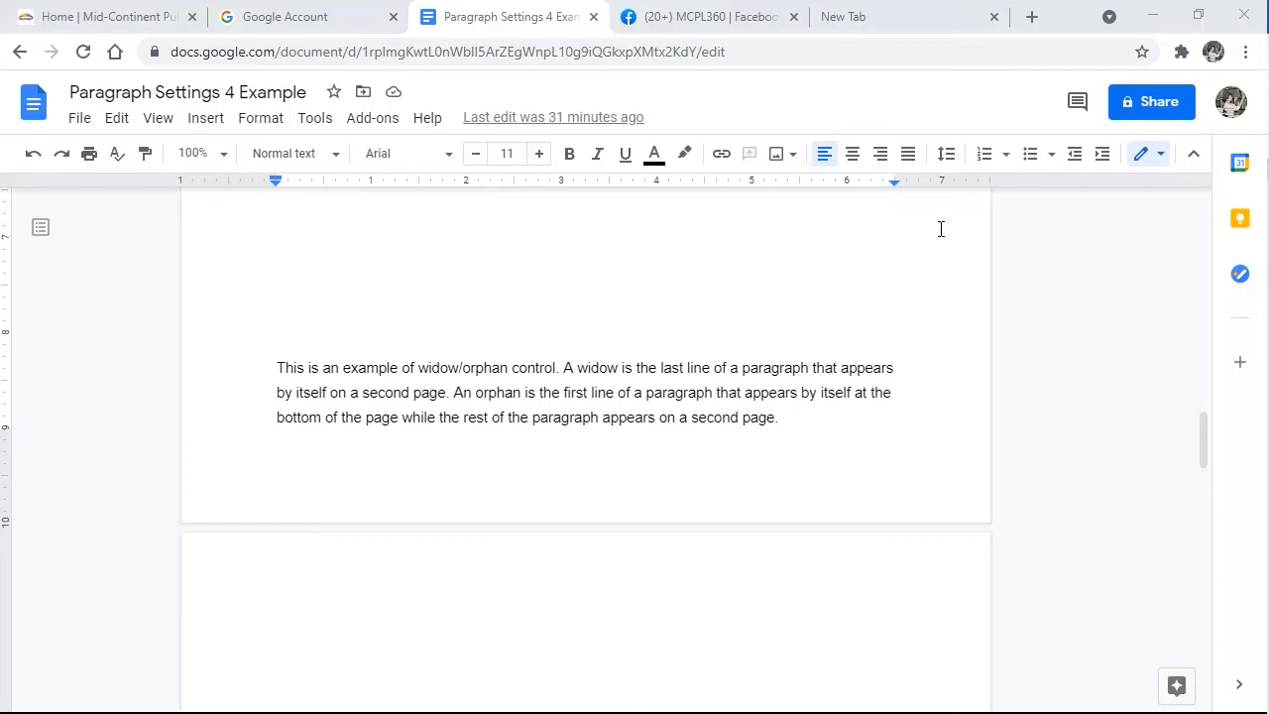
Turn off Prevent single lines for the widow/orphan control example paragraph and check the setting
{"action": "left_click", "coordinate": [947, 158]}
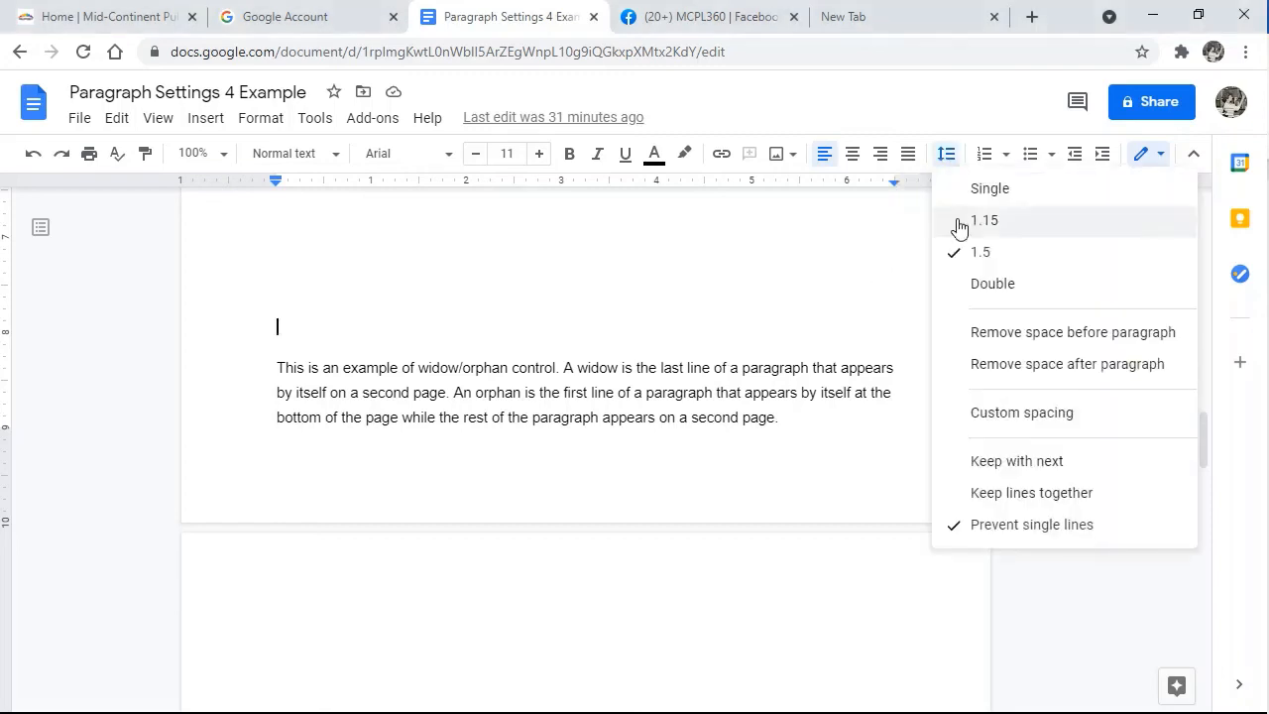
{"action": "left_click", "coordinate": [983, 530]}
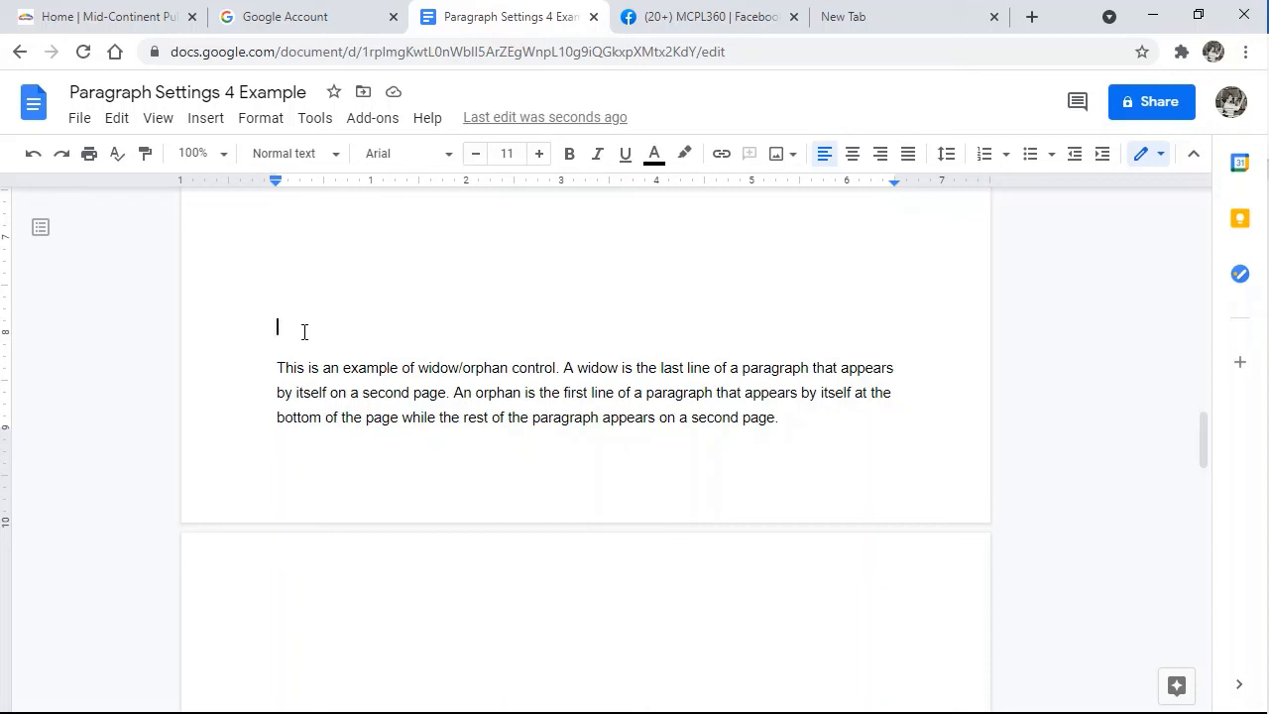
{"action": "left_click", "coordinate": [293, 369]}
{"action": "left_click", "coordinate": [945, 154]}
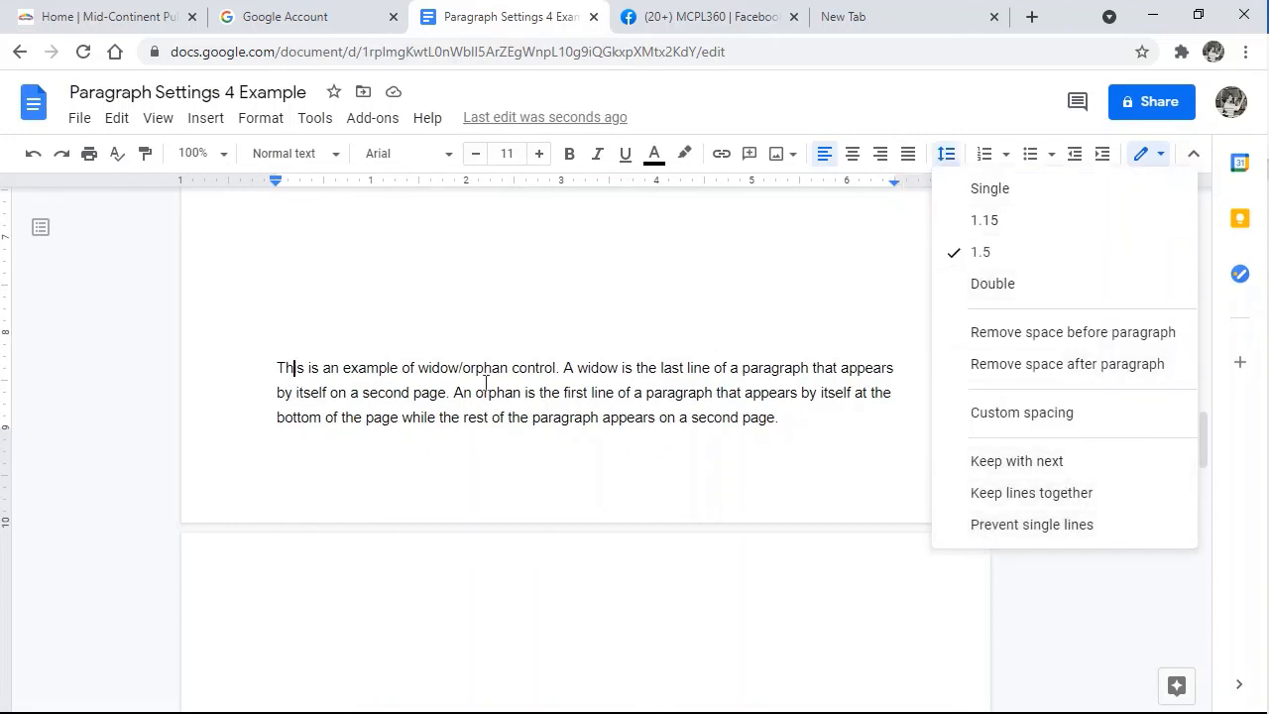
Insert a blank line directly before the widow/orphan example paragraph so that only its first line stays on the page
{"action": "left_click", "coordinate": [290, 332]}
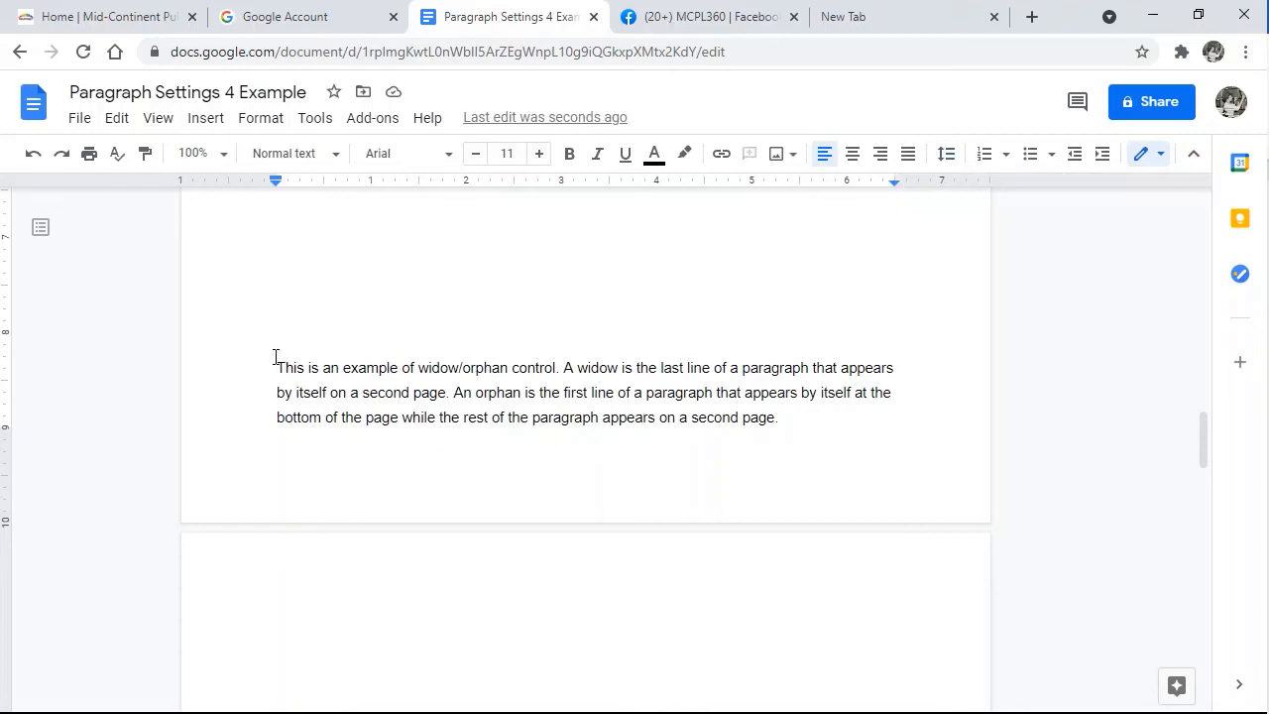
{"action": "left_click", "coordinate": [277, 366]}
{"action": "key", "text": "Return"}
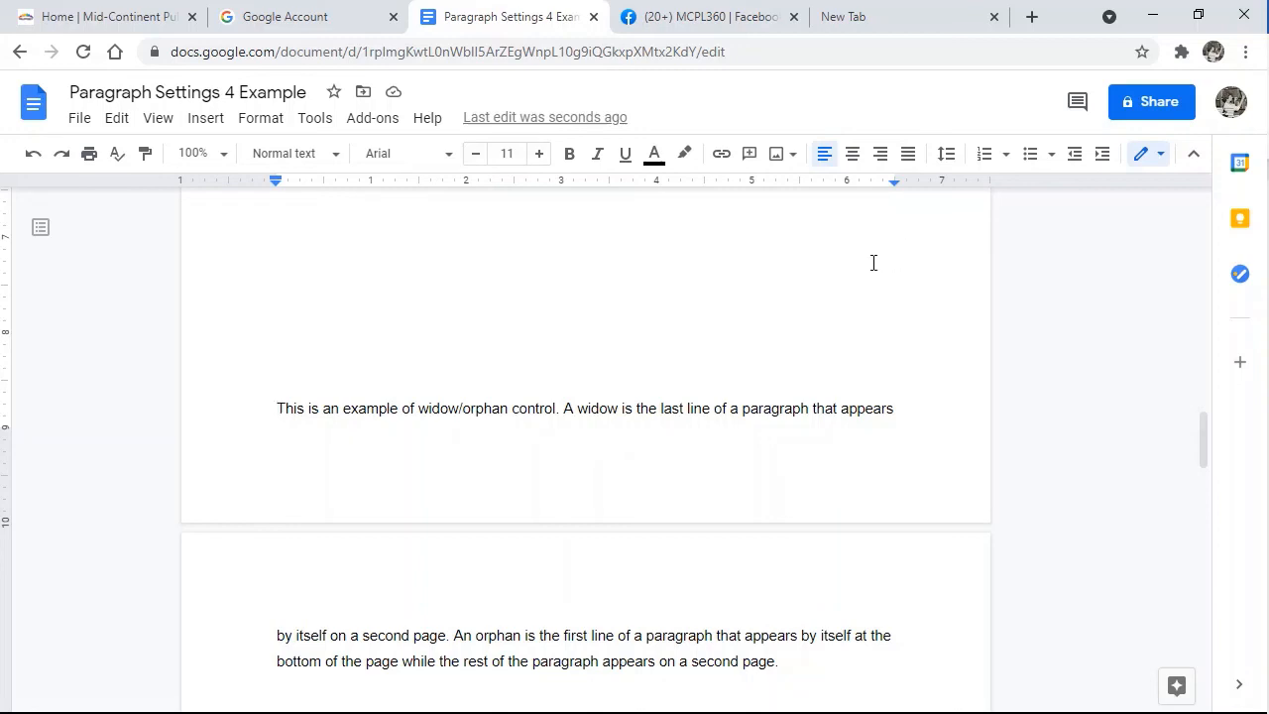
Turn on Prevent single lines for the widow/orphan example paragraph to keep its first line with the rest
{"action": "left_click", "coordinate": [950, 166]}
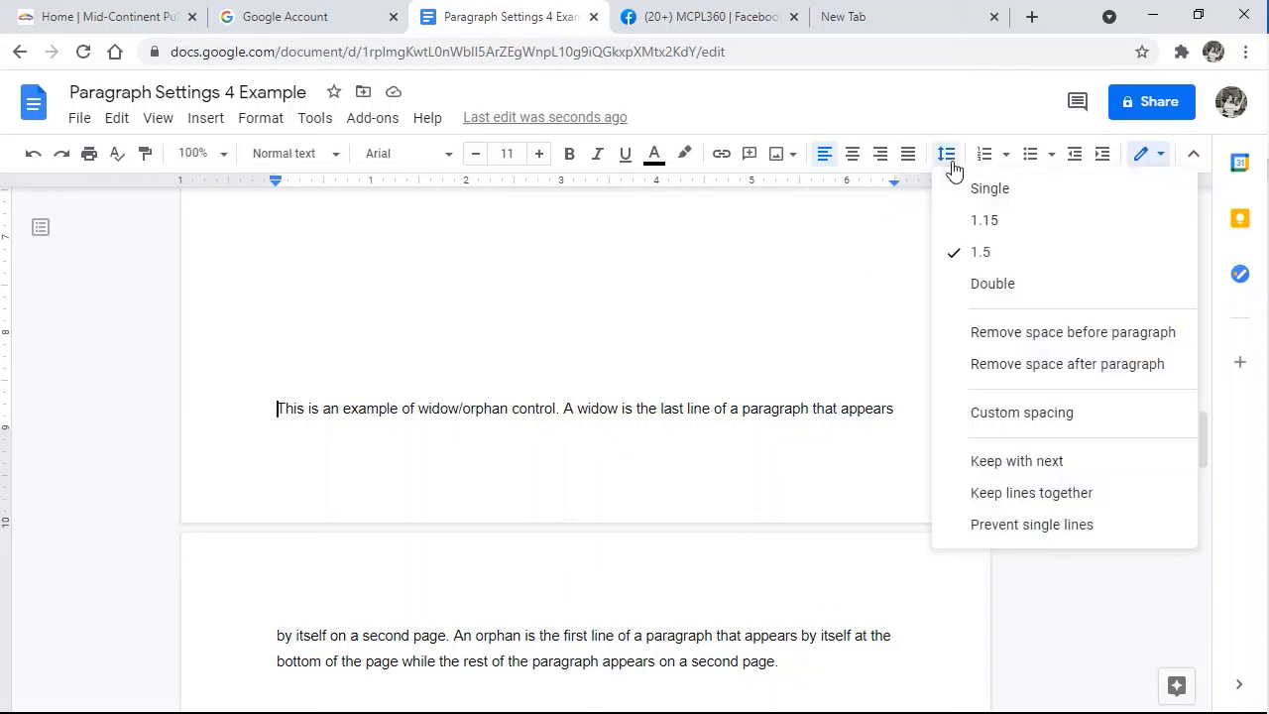
{"action": "left_click", "coordinate": [1018, 530]}
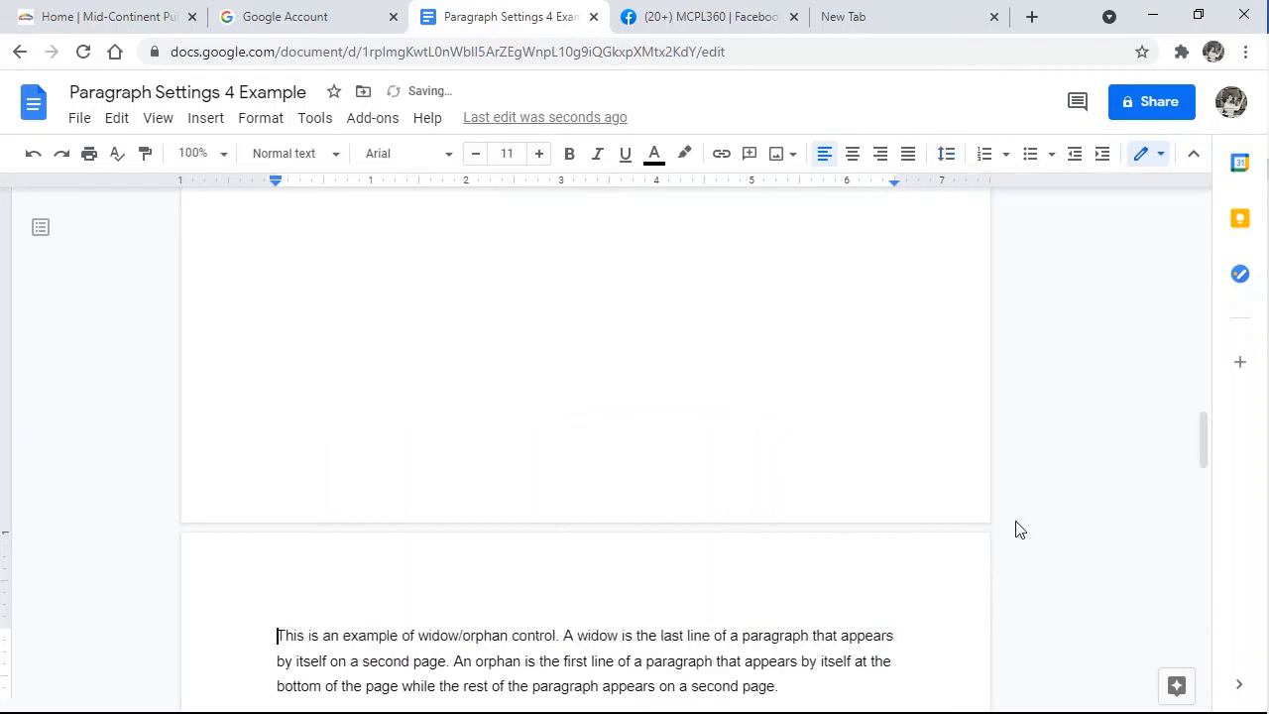
{"action": "left_click_drag", "start_coordinate": [1201, 421], "coordinate": [1169, 445]}
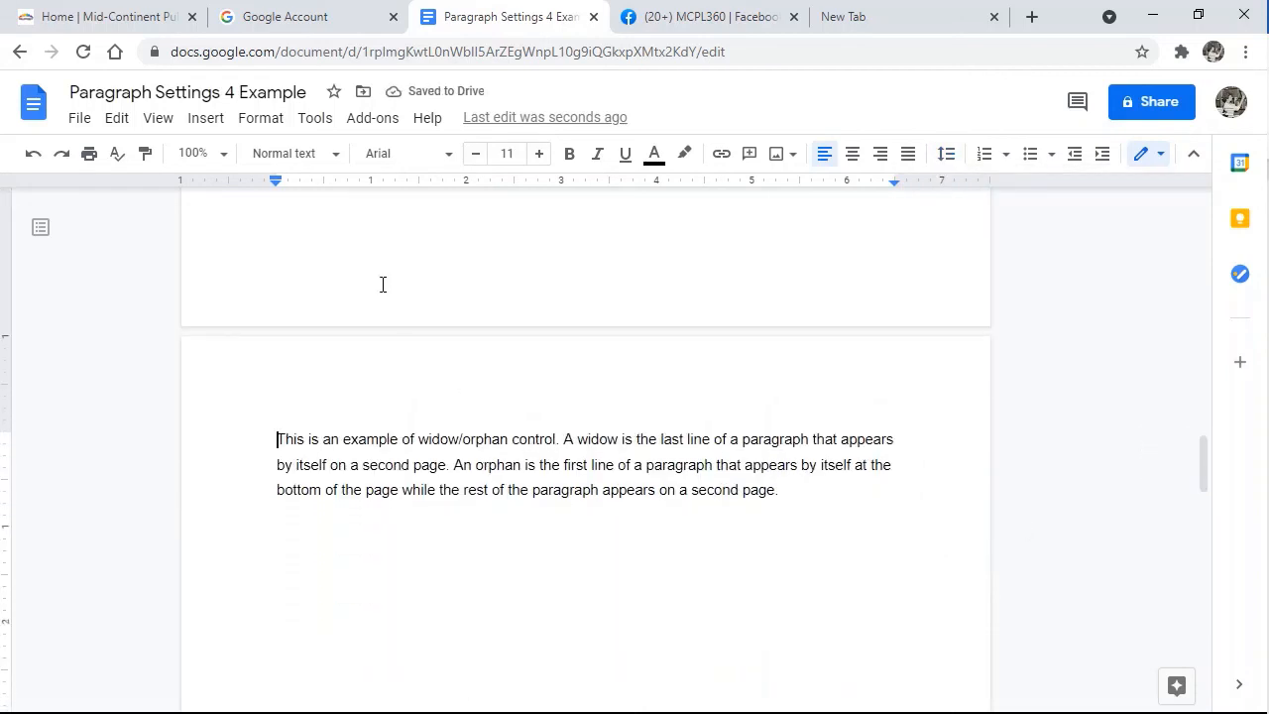